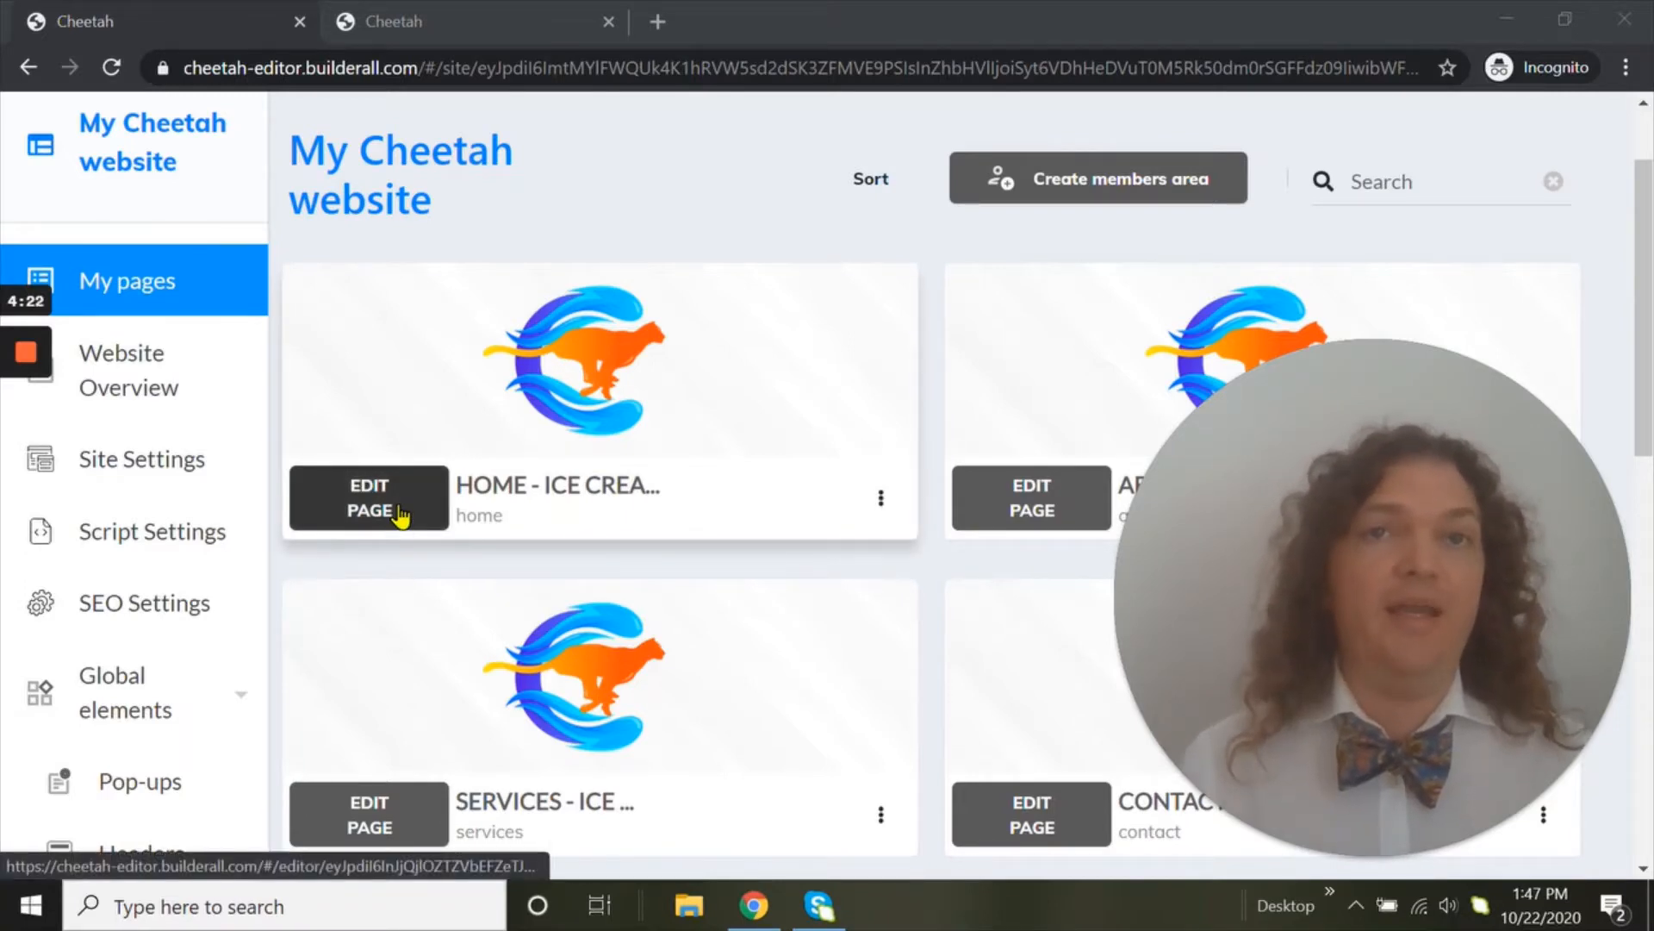
Switch to the home page's editor and examine its hero panel, ice cream section and benefits text block
{"action": "left_click", "coordinate": [497, 36]}
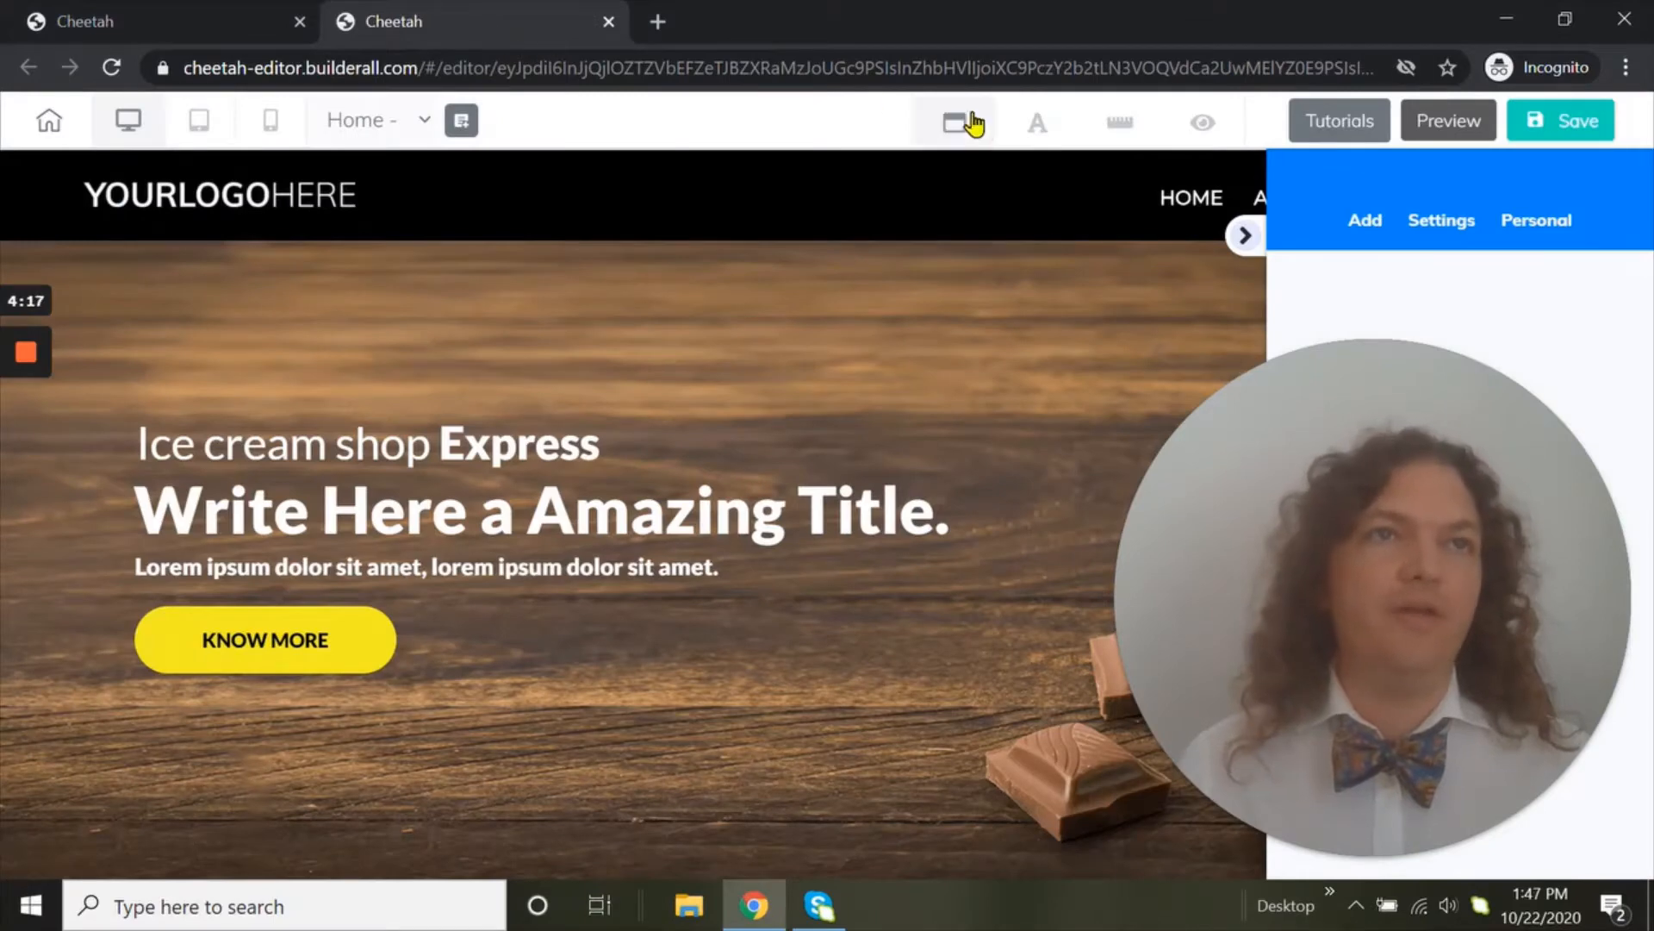
{"action": "mouse_move", "coordinate": [1397, 810]}
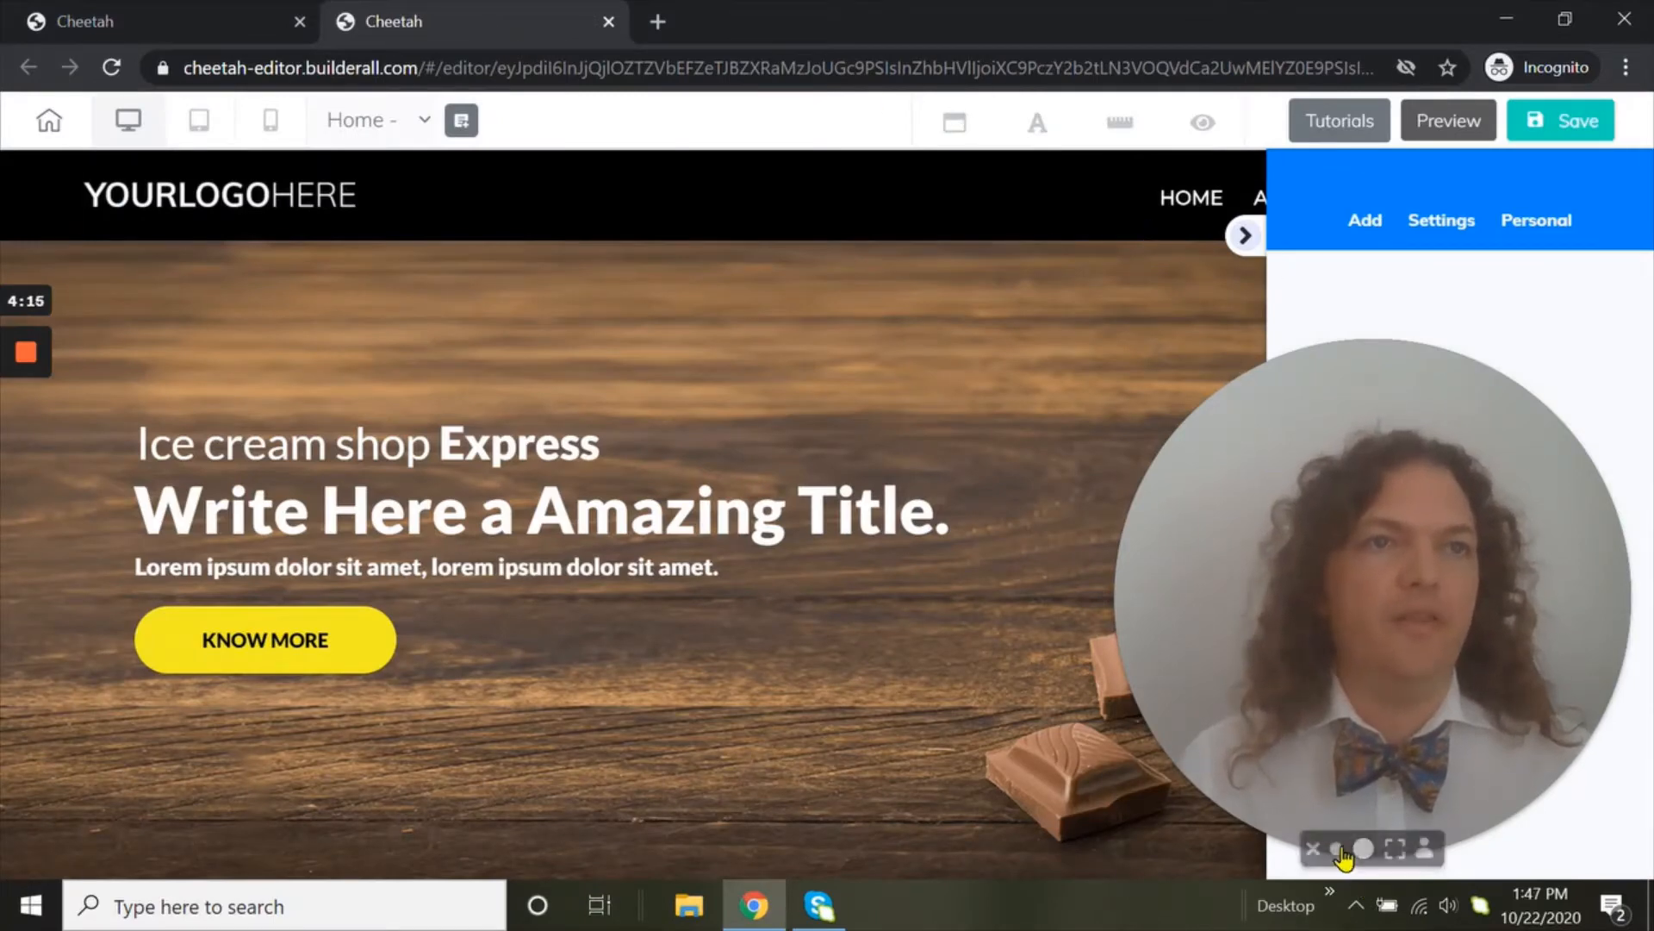
{"action": "left_click", "coordinate": [1336, 849]}
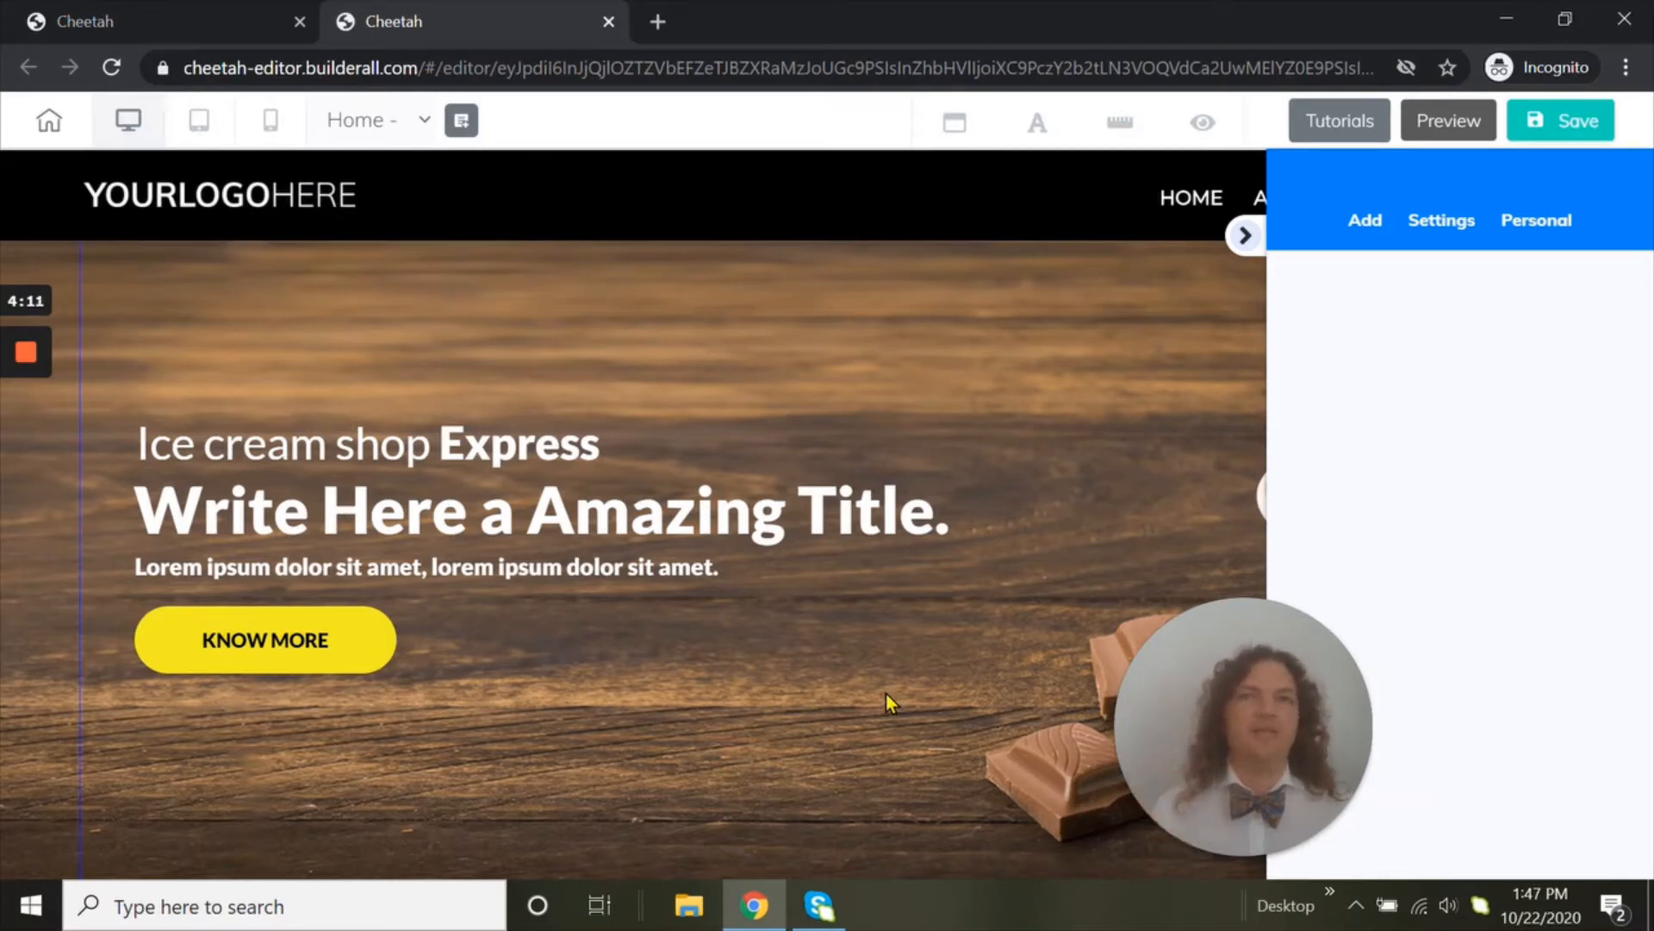
{"action": "left_click", "coordinate": [570, 187]}
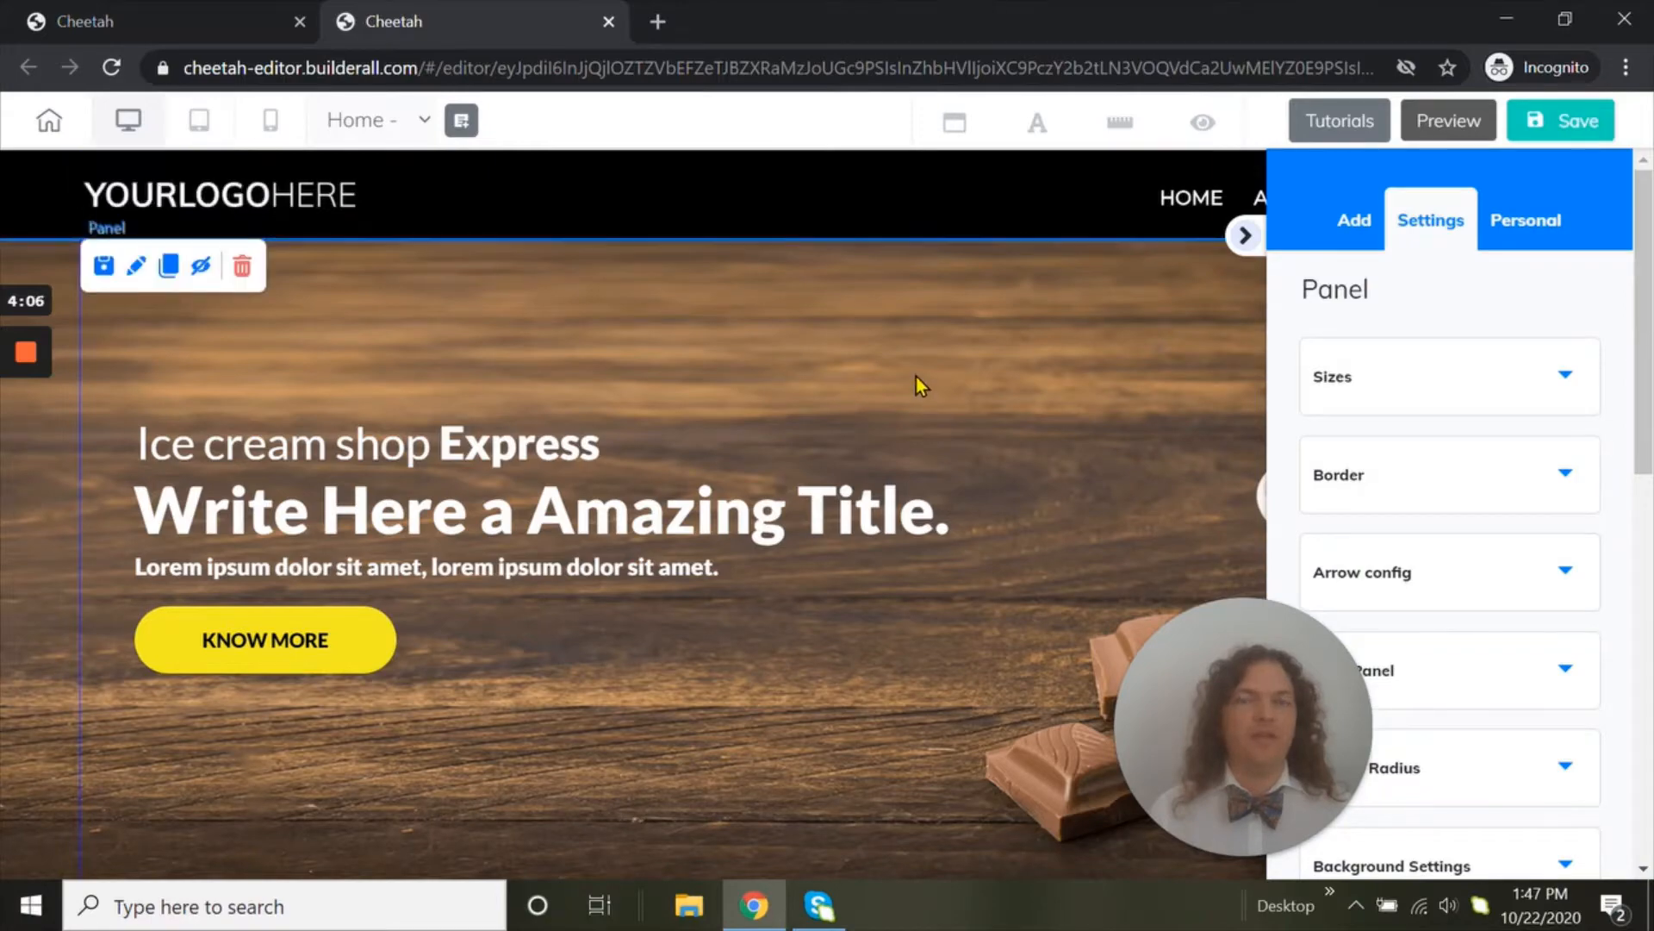
{"action": "scroll", "coordinate": [917, 379], "scroll_direction": "down", "scroll_amount": 5}
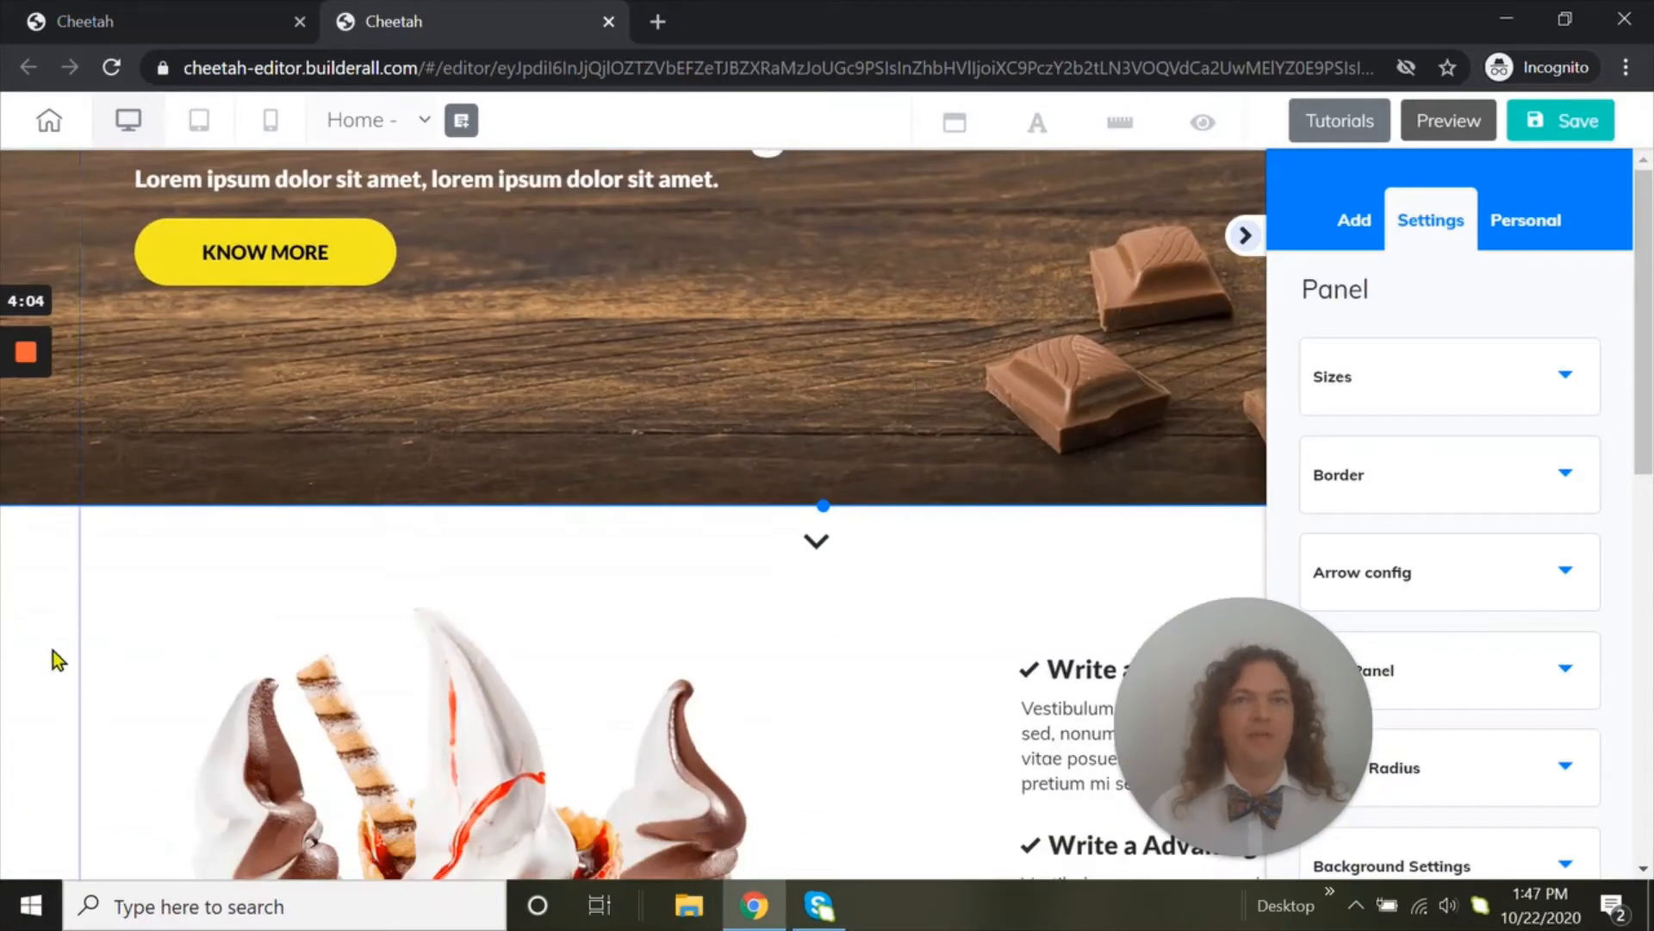
{"action": "scroll", "coordinate": [54, 651], "scroll_direction": "down", "scroll_amount": 9}
{"action": "scroll", "coordinate": [59, 650], "scroll_direction": "down", "scroll_amount": 3}
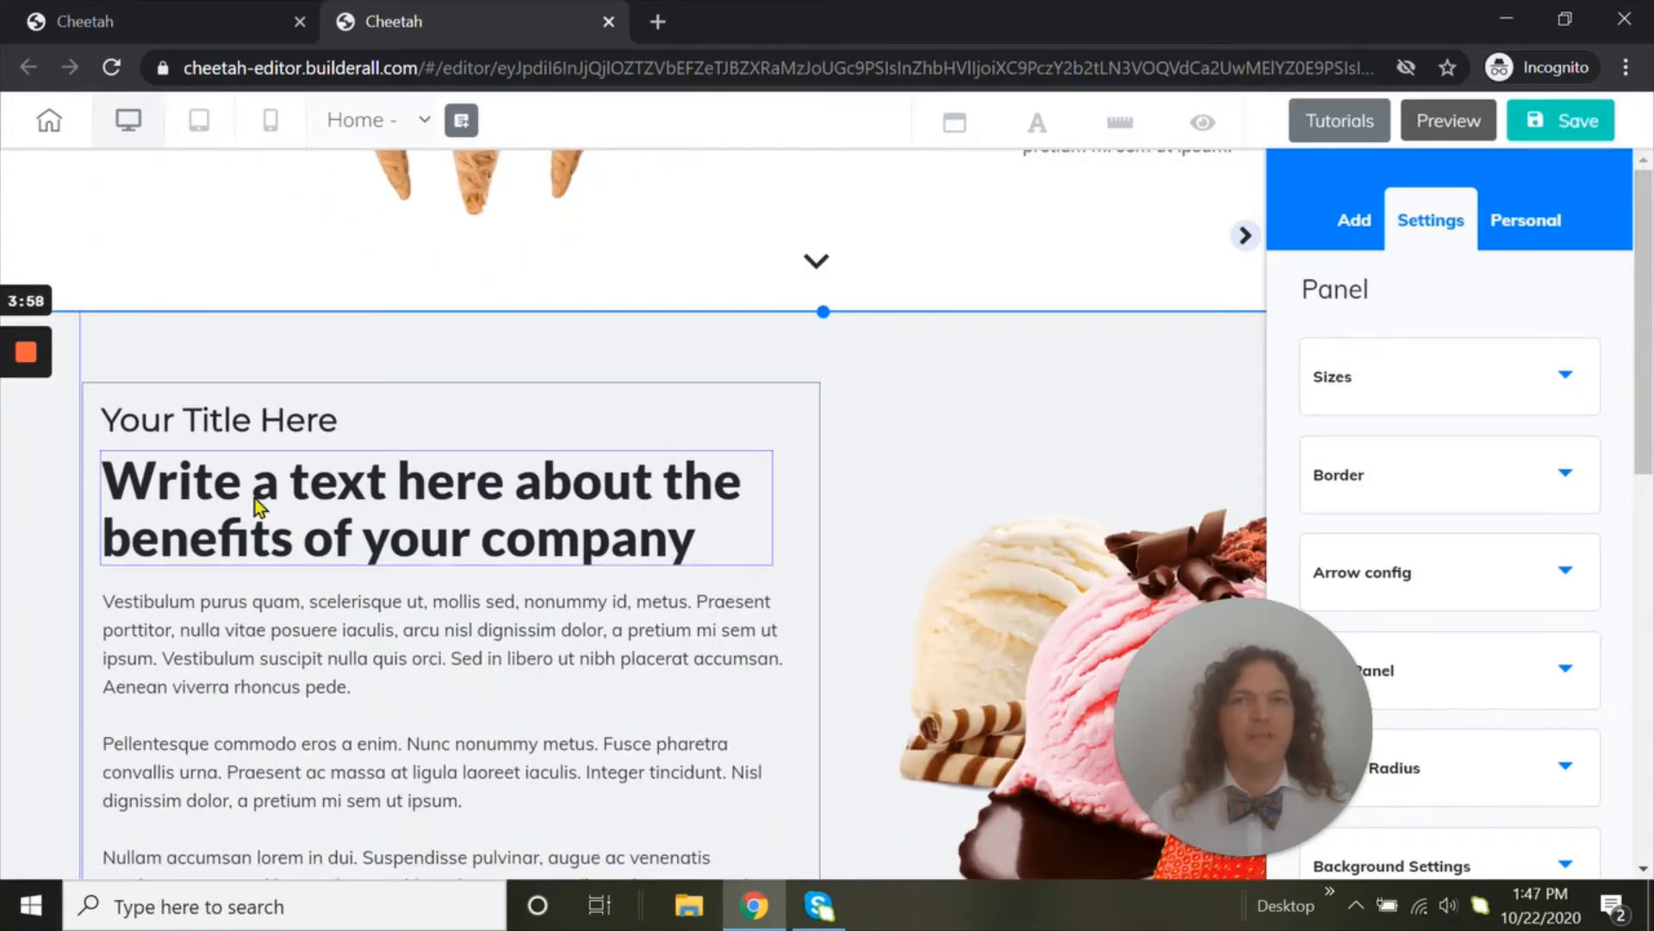
{"action": "left_click", "coordinate": [312, 538]}
{"action": "left_click", "coordinate": [314, 638]}
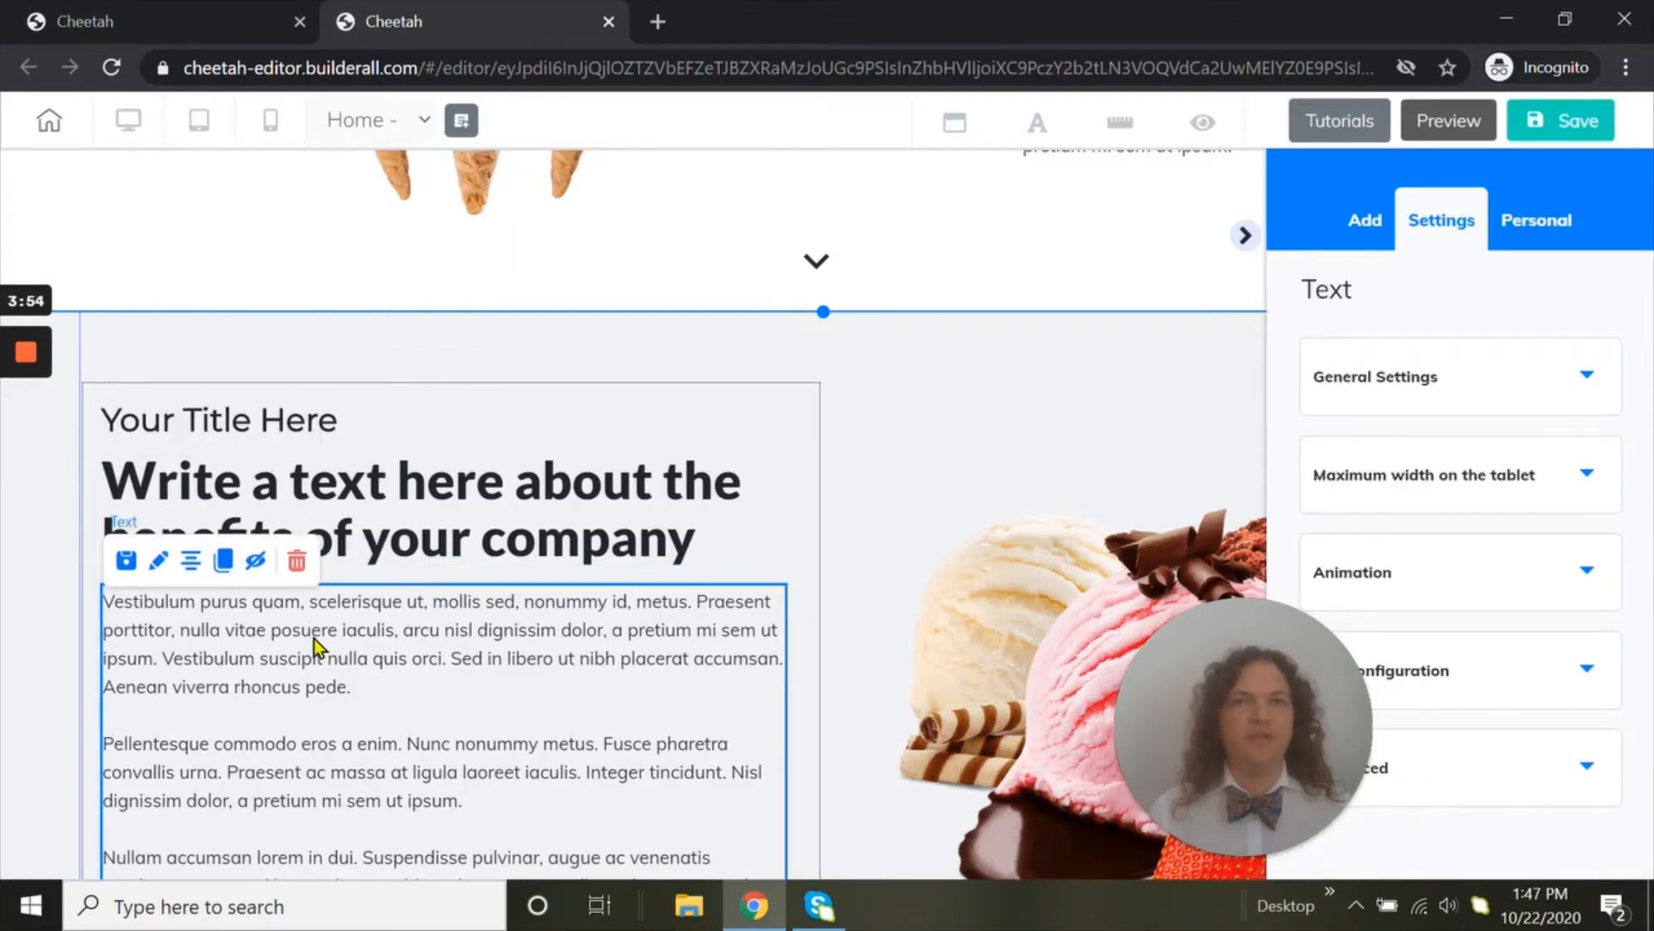
{"action": "scroll", "coordinate": [458, 431], "scroll_direction": "up", "scroll_amount": 5}
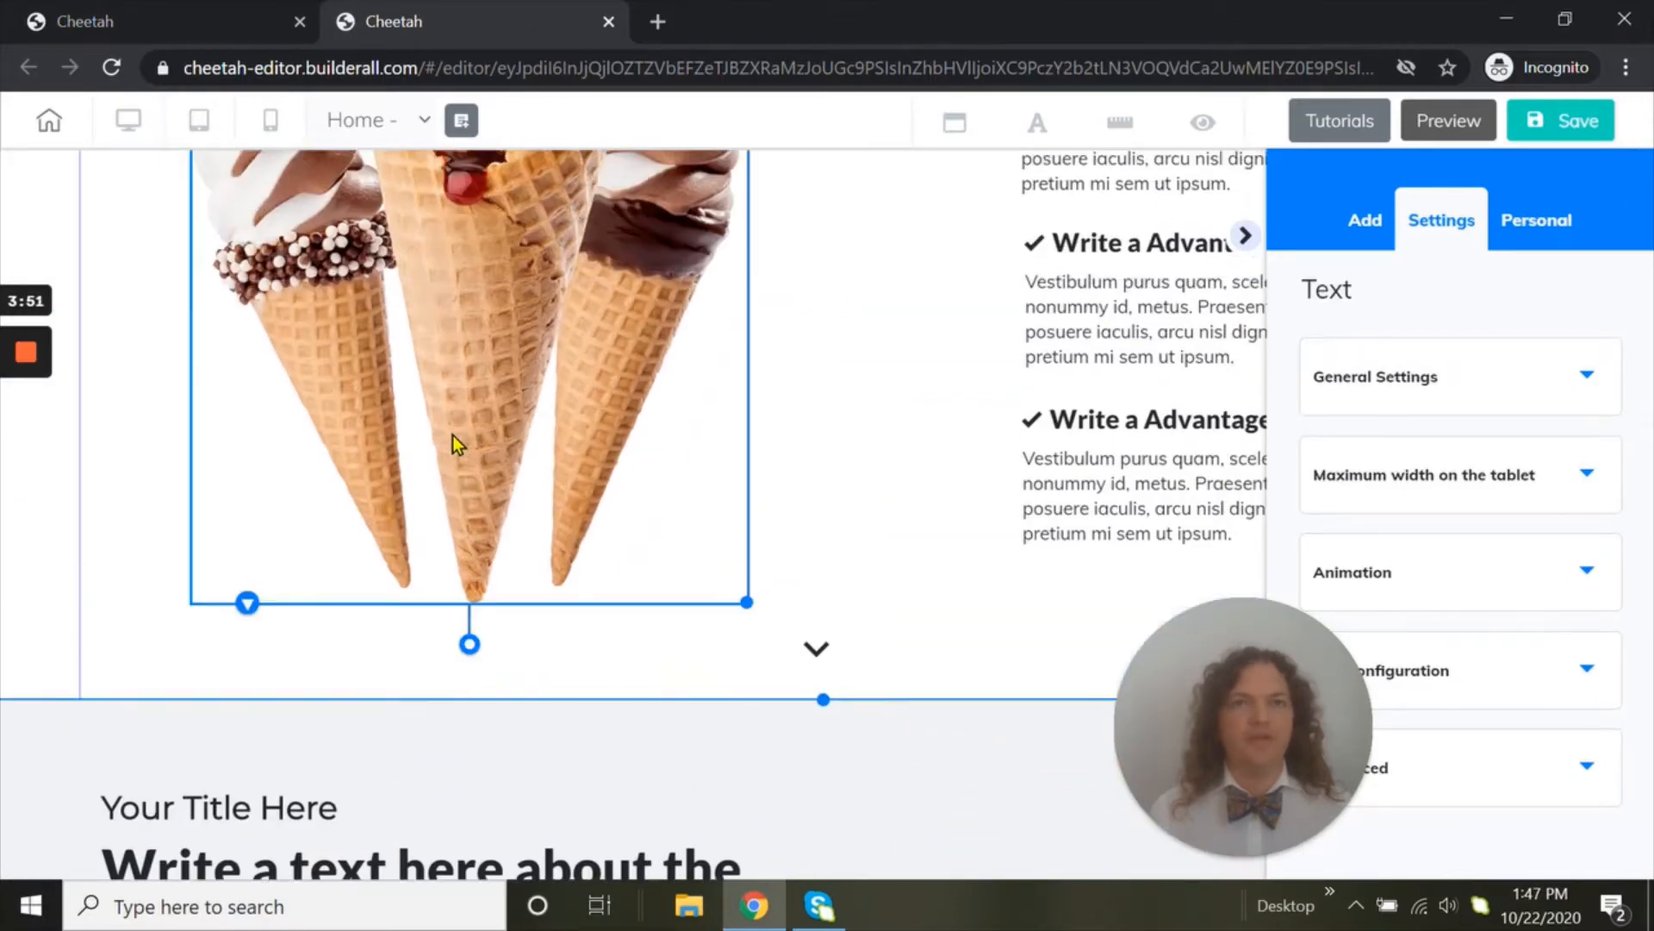
{"action": "scroll", "coordinate": [453, 436], "scroll_direction": "up", "scroll_amount": 10}
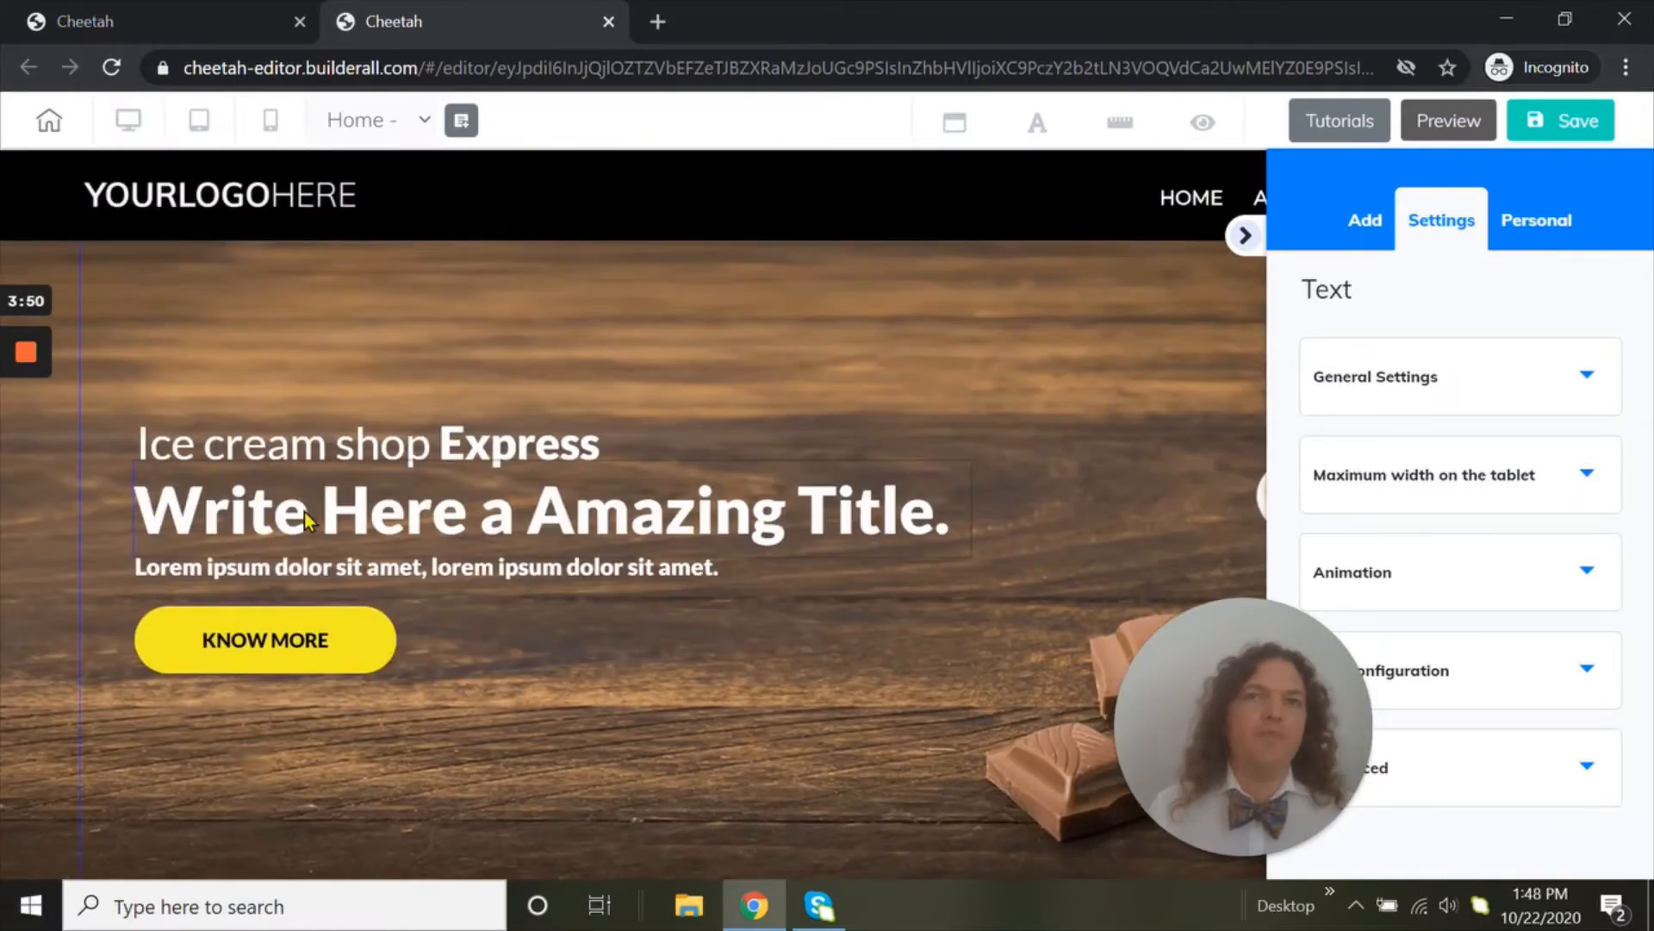
Nudge the hero title "Write Here a Amazing Title." slightly to the left
{"action": "mouse_move", "coordinate": [301, 534]}
{"action": "left_mouse_down"}
{"action": "mouse_move", "coordinate": [465, 483]}
{"action": "mouse_move", "coordinate": [336, 399]}
{"action": "mouse_move", "coordinate": [287, 532]}
{"action": "mouse_move", "coordinate": [373, 483]}
{"action": "mouse_move", "coordinate": [294, 522]}
{"action": "left_mouse_up"}
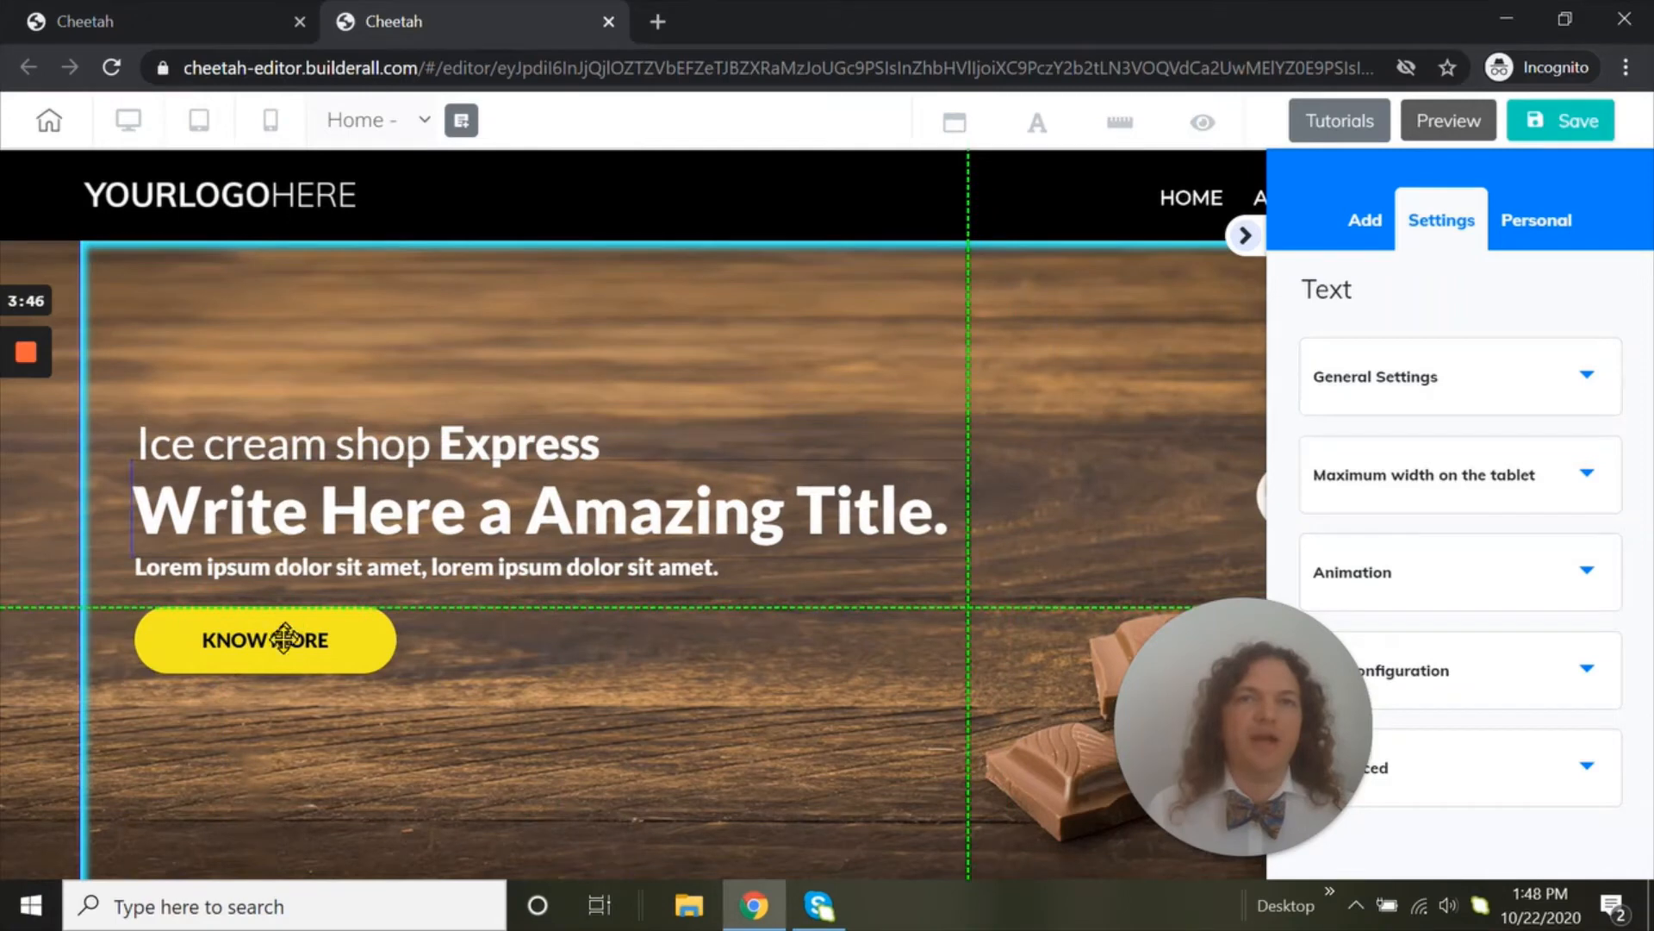
{"action": "mouse_move", "coordinate": [276, 642]}
{"action": "left_mouse_down"}
{"action": "mouse_move", "coordinate": [344, 646]}
{"action": "mouse_move", "coordinate": [360, 724]}
{"action": "mouse_move", "coordinate": [269, 668]}
{"action": "mouse_move", "coordinate": [295, 638]}
{"action": "mouse_move", "coordinate": [277, 642]}
{"action": "left_mouse_up"}
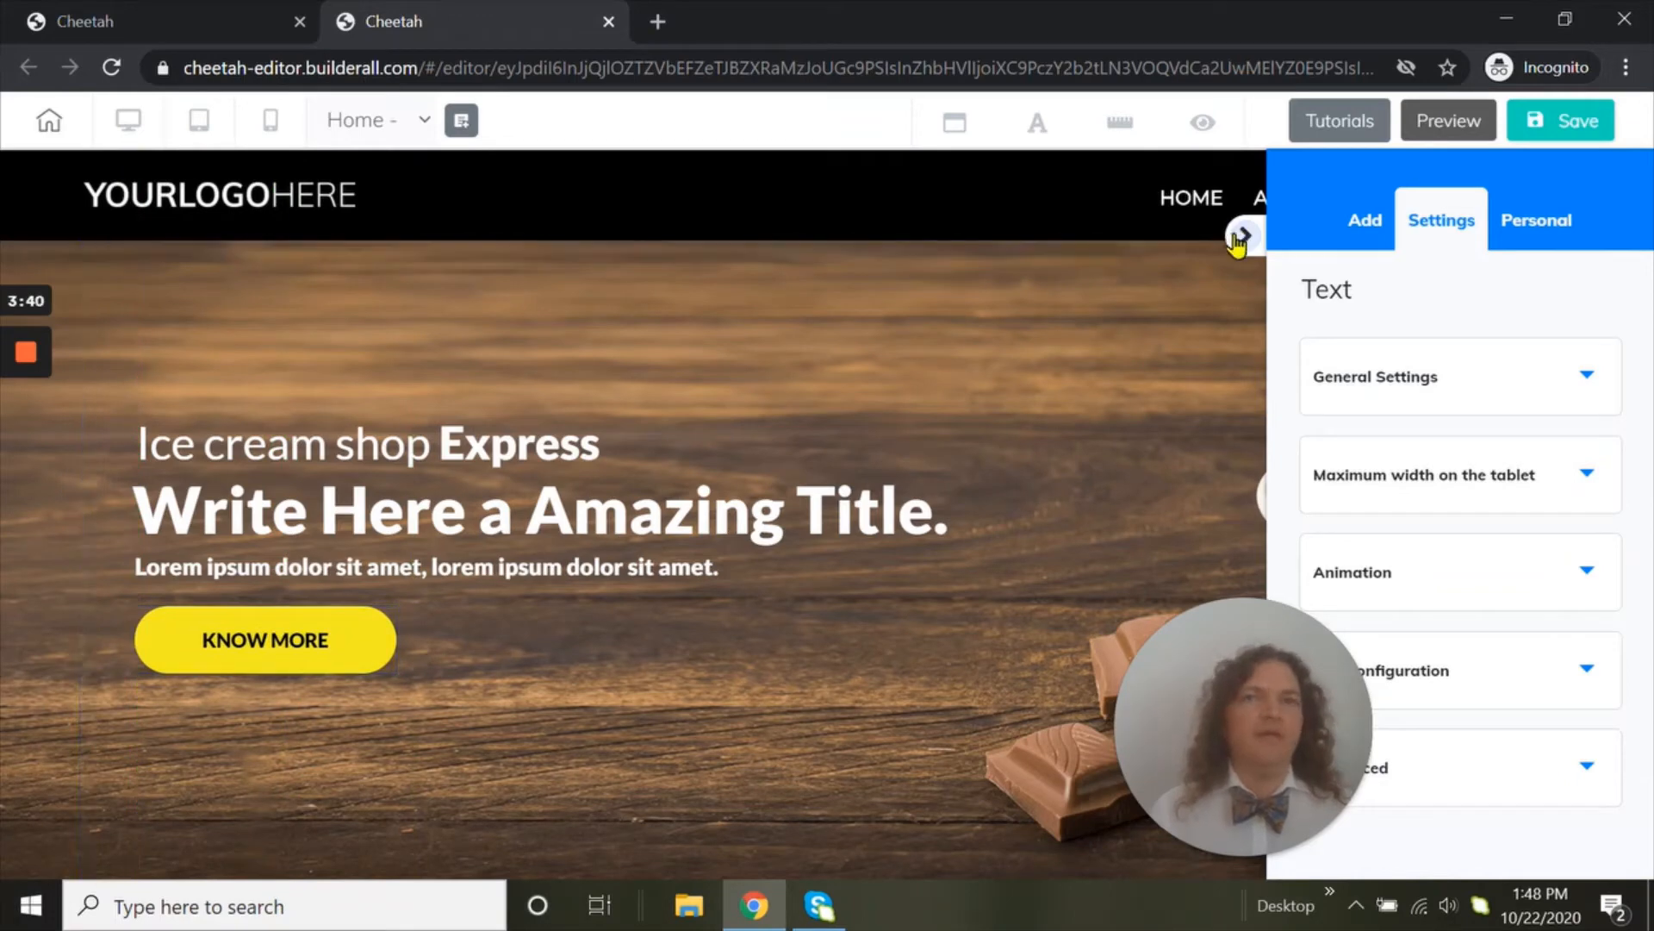
Open the hero title for text editing and add a second line reading "a" below it
{"action": "left_click", "coordinate": [436, 522]}
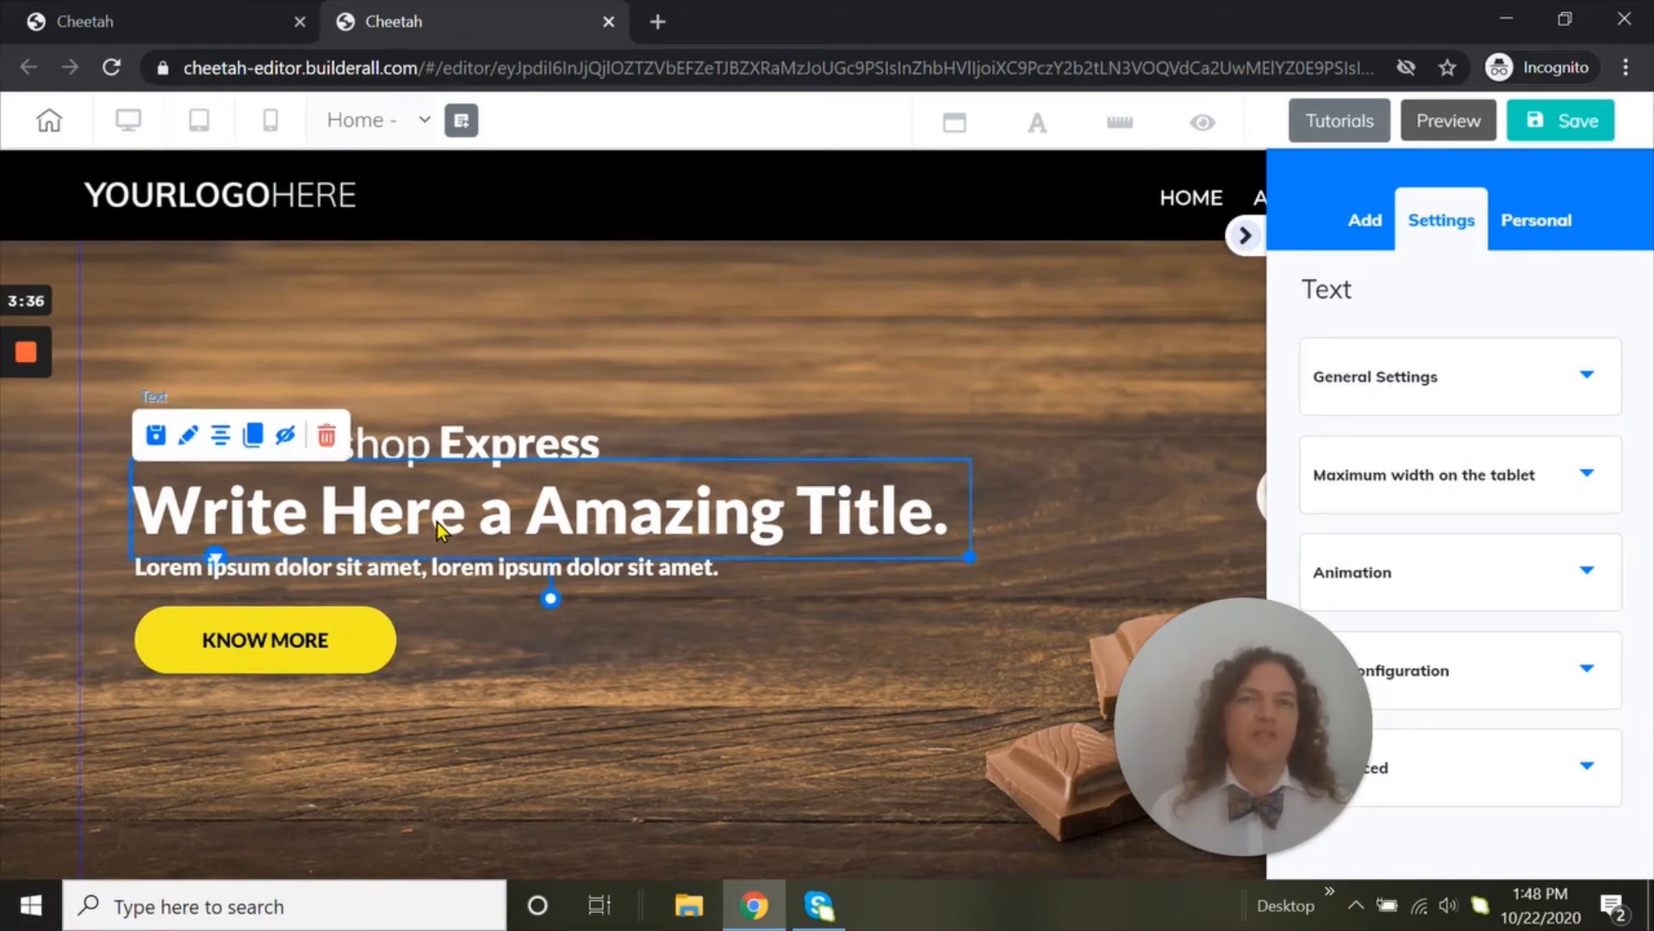
{"action": "left_click", "coordinate": [437, 522]}
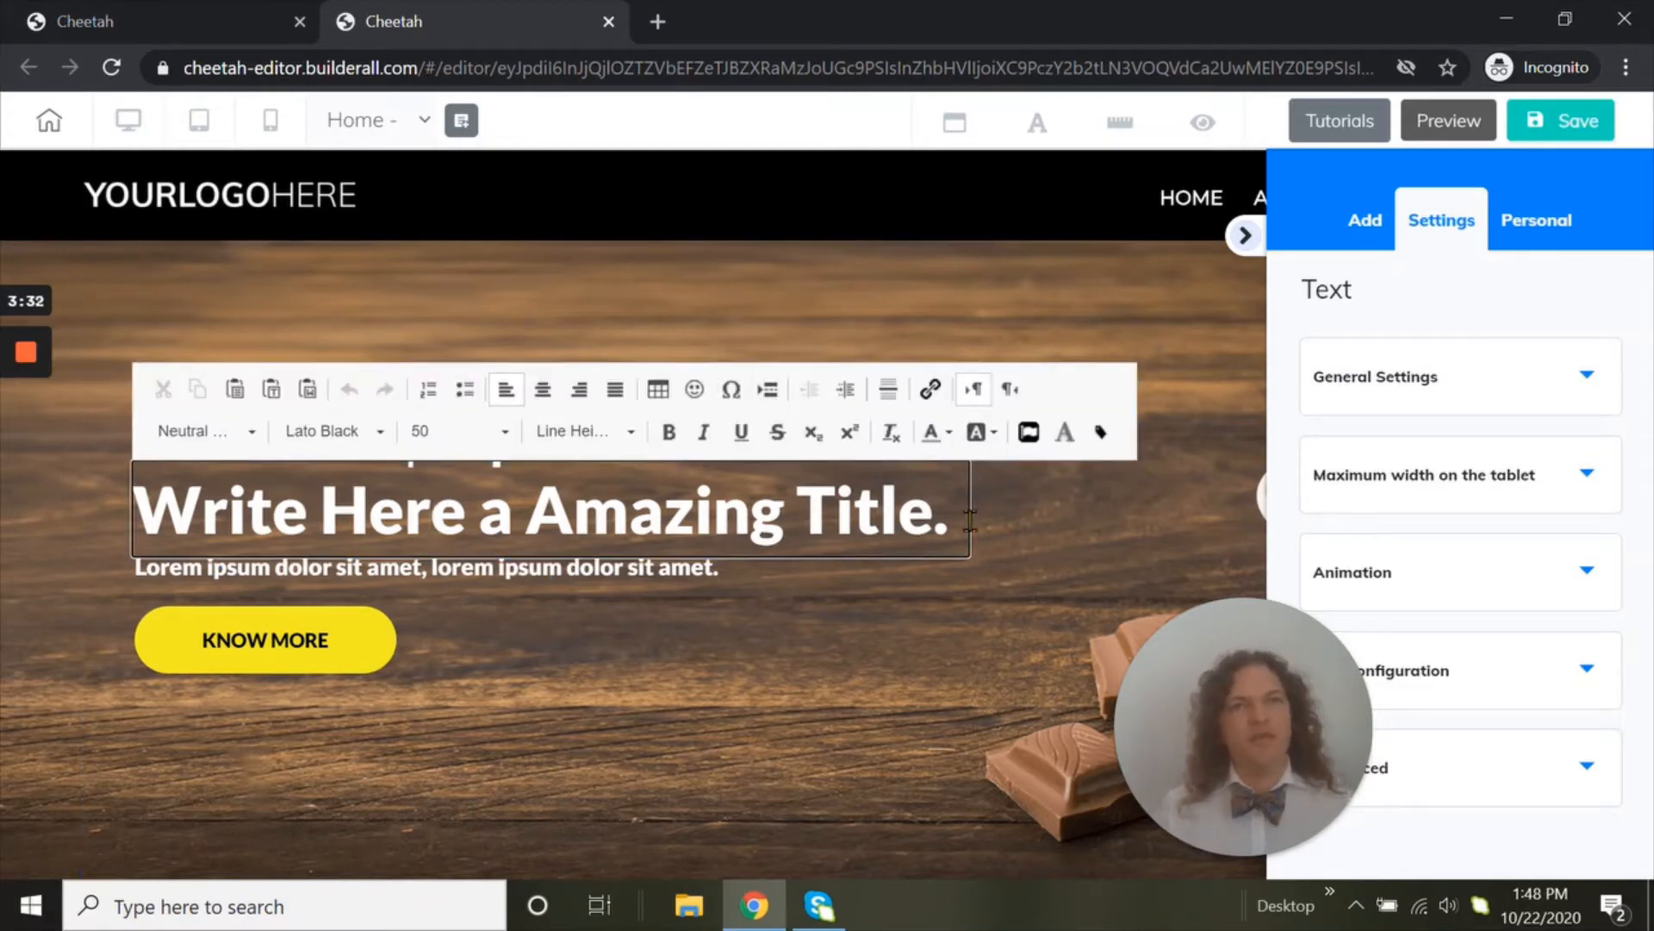
{"action": "left_click", "coordinate": [971, 520]}
{"action": "triple_click", "coordinate": [957, 520]}
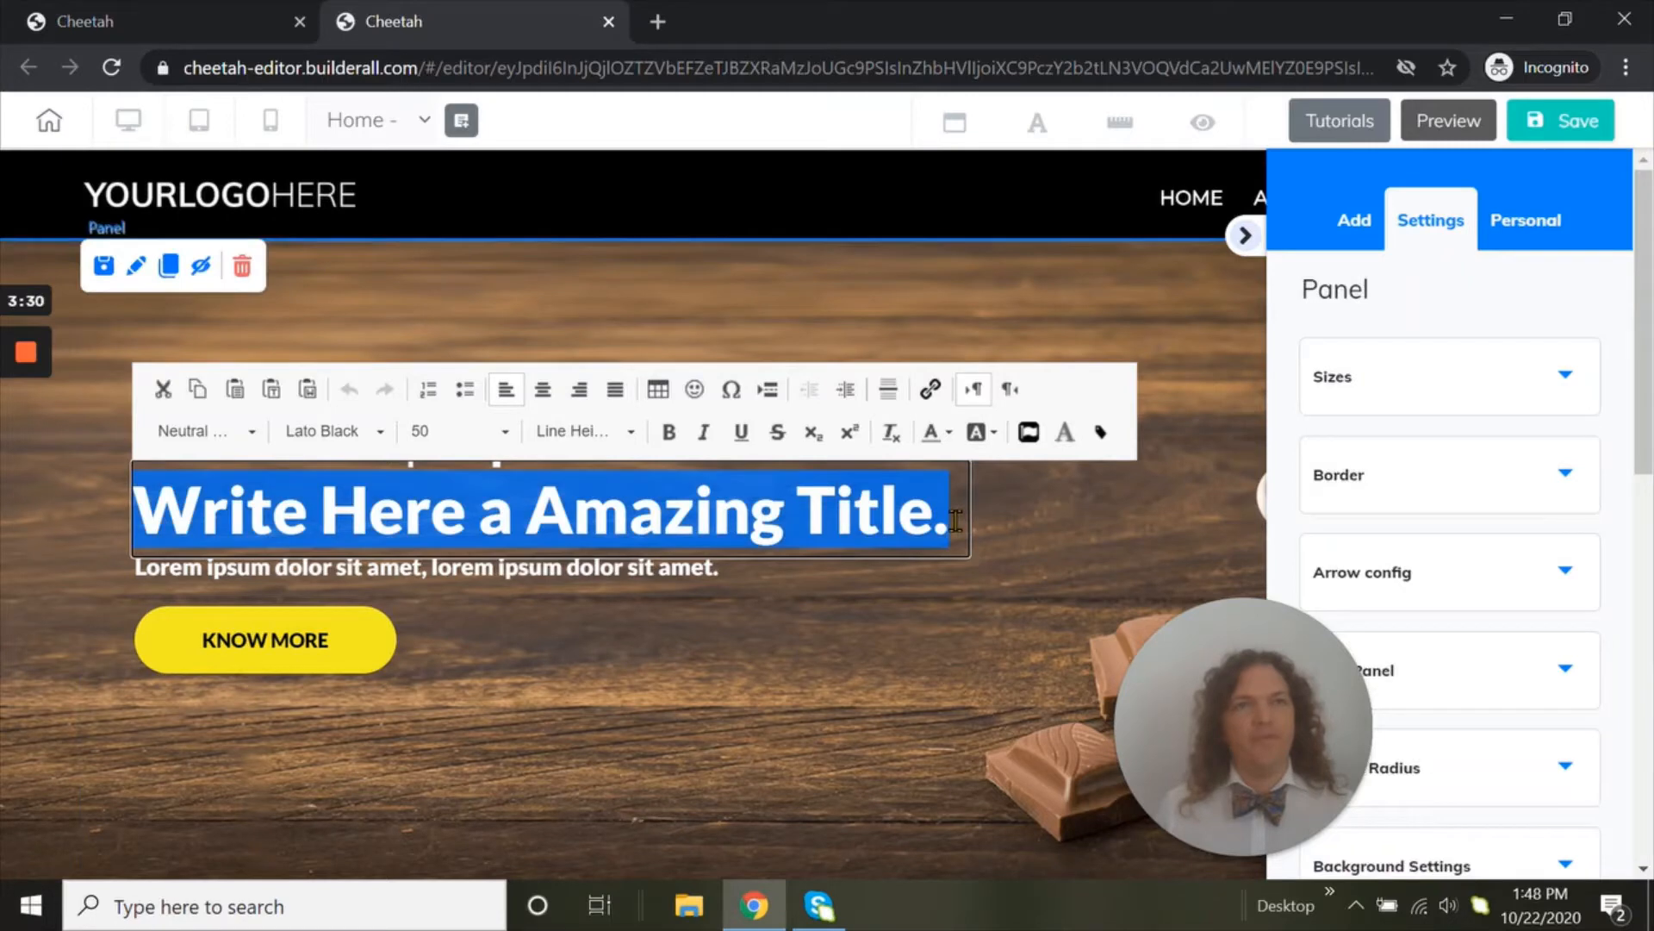
{"action": "left_click", "coordinate": [957, 521]}
{"action": "key", "text": "Return"}
{"action": "type", "text": "a"}
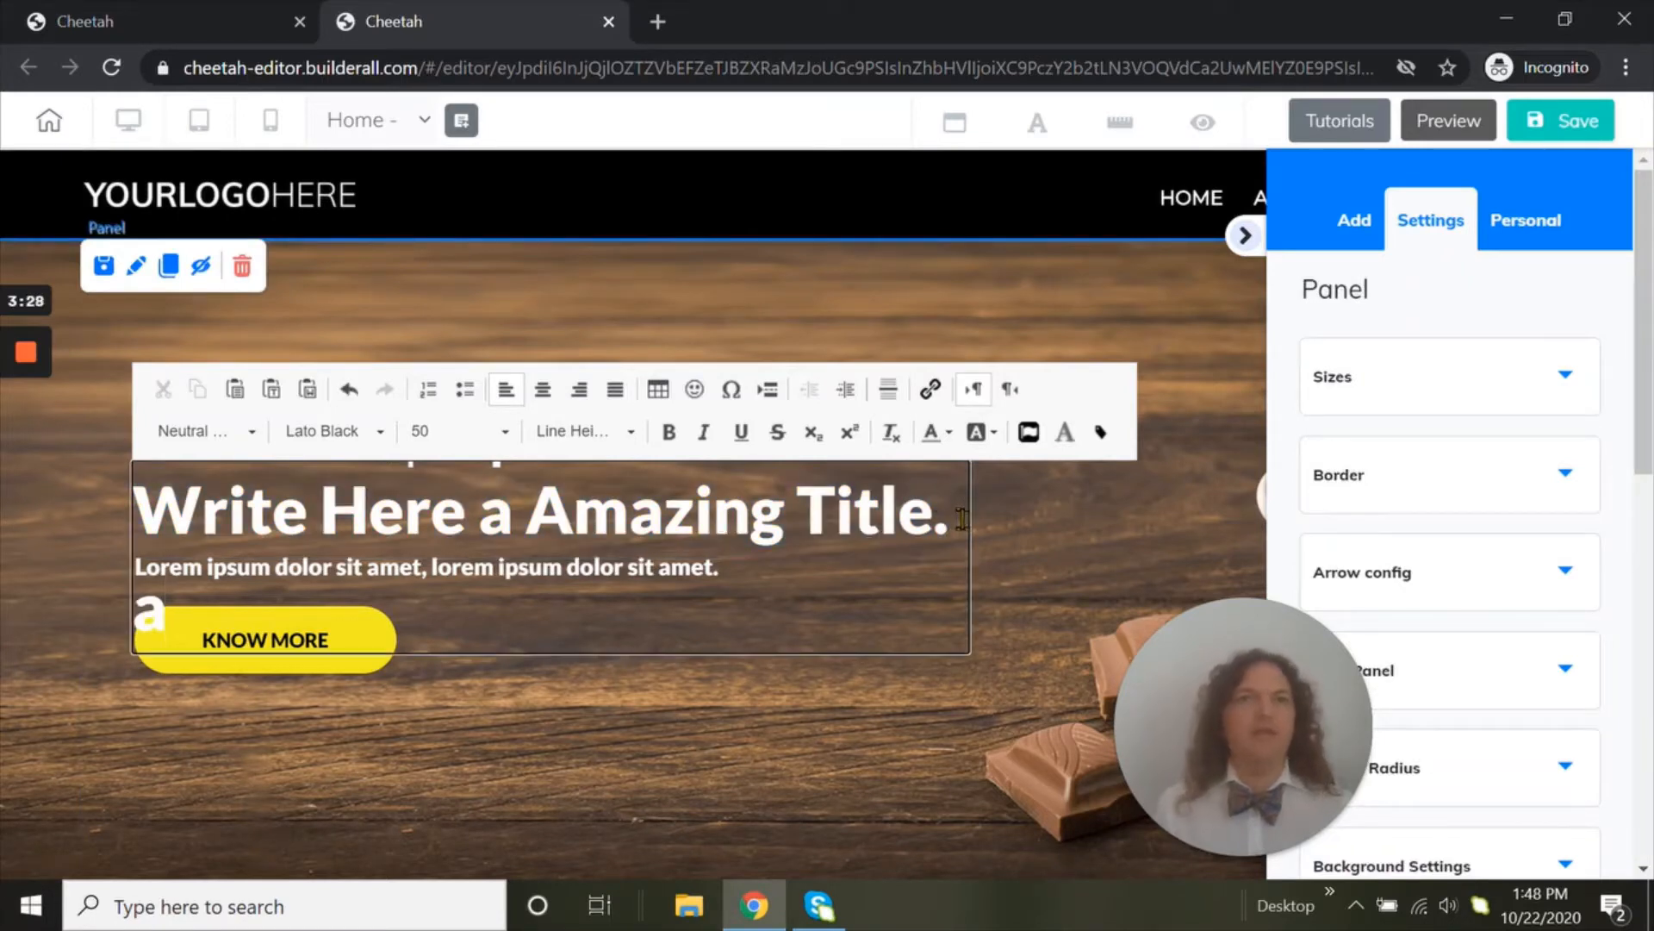
Check the font size choices for the hero title's text, and remove the extra line below it before leaving text editing
{"action": "left_click_drag", "start_coordinate": [937, 517], "coordinate": [193, 520]}
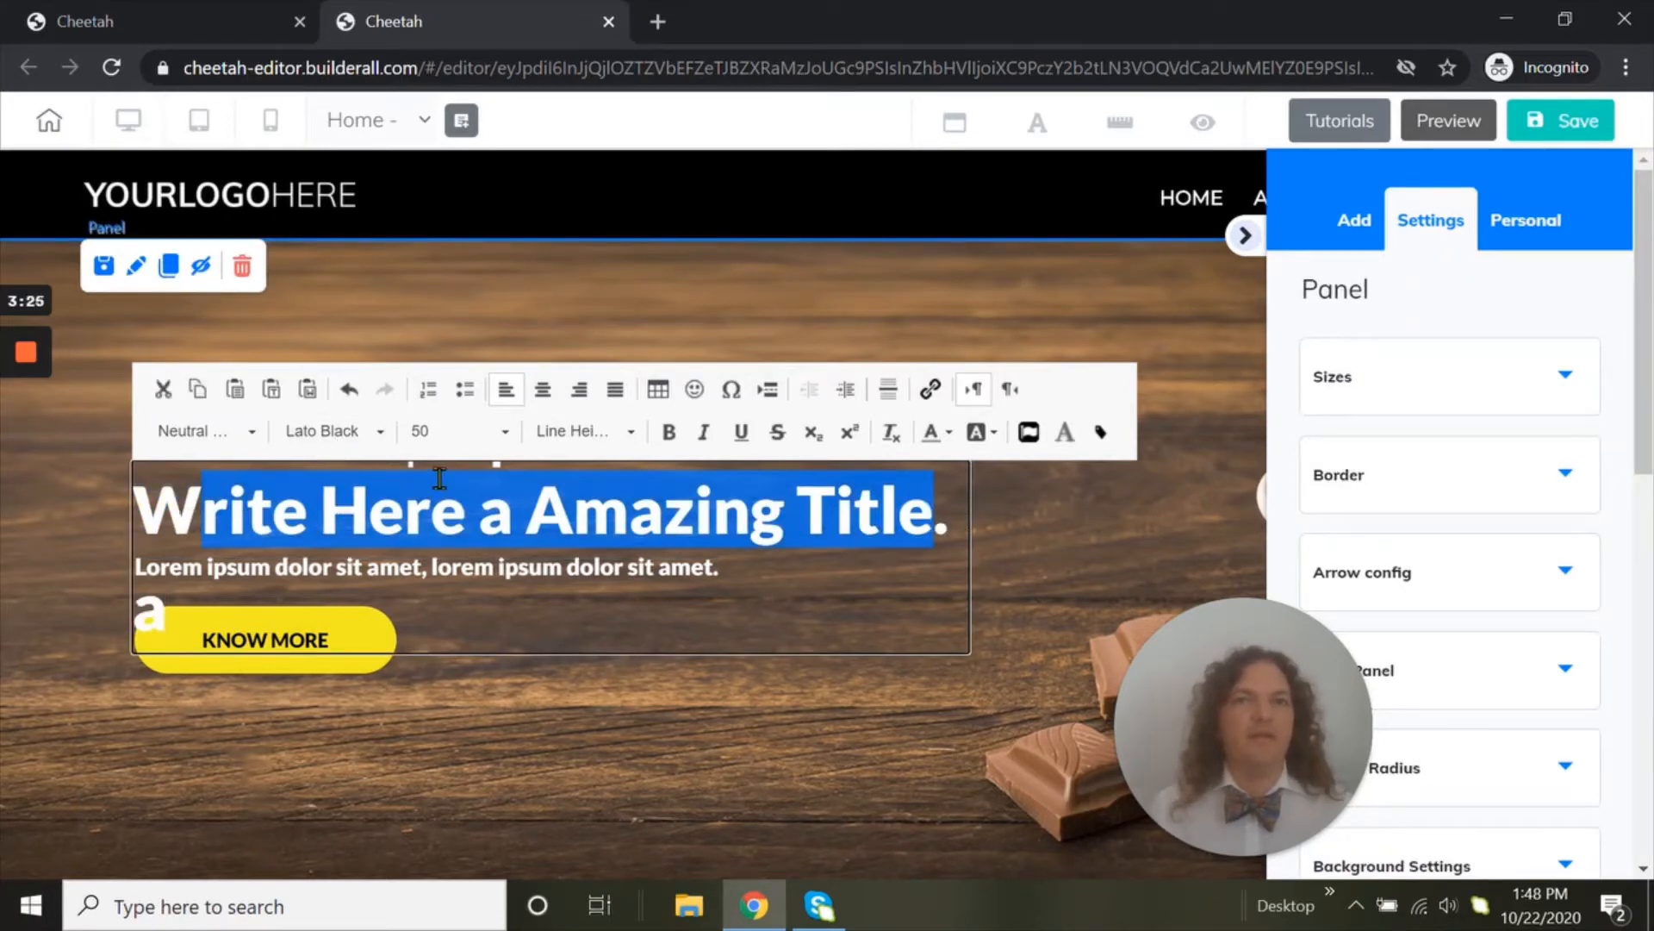
{"action": "left_click", "coordinate": [470, 433]}
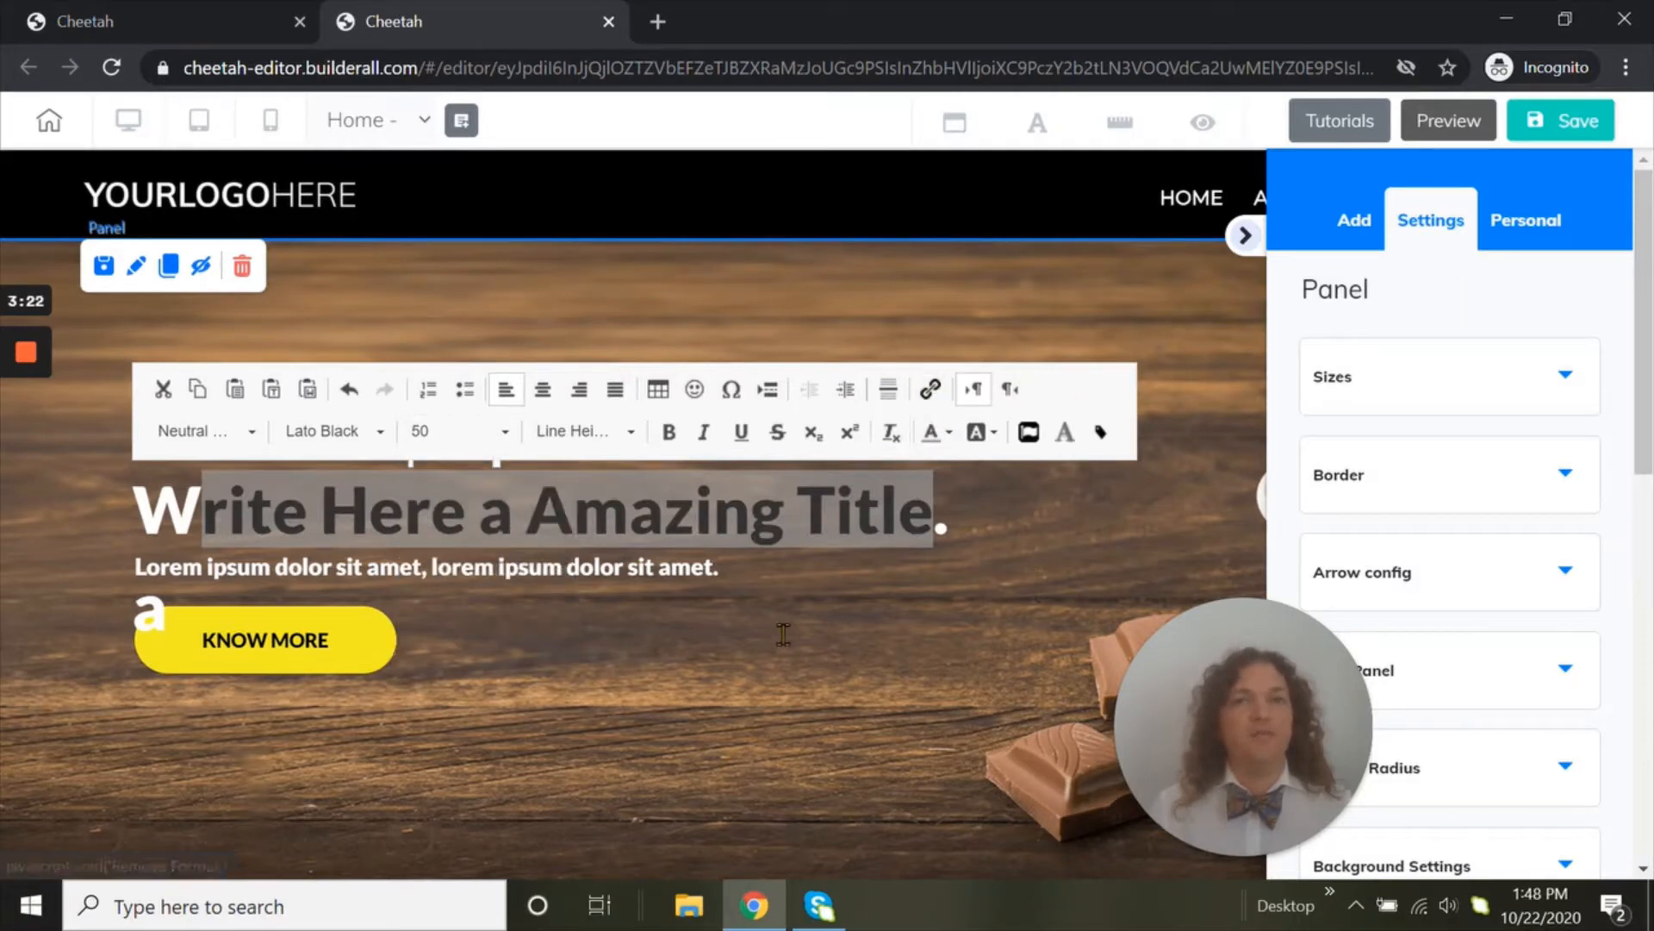
{"action": "left_click", "coordinate": [241, 591]}
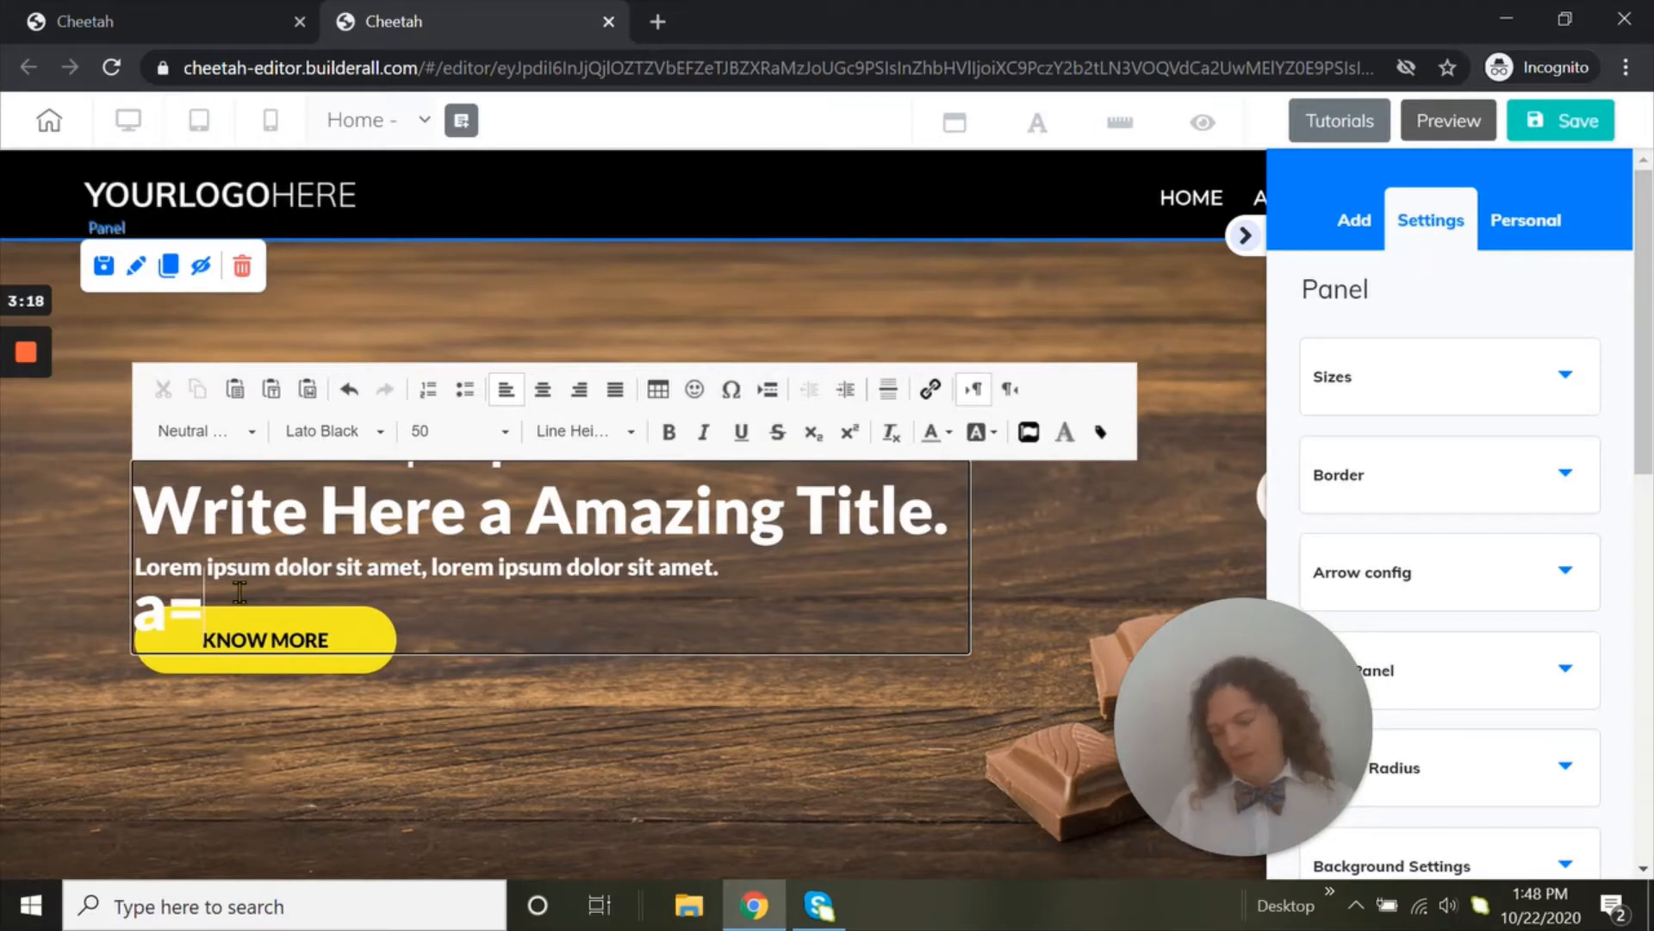
{"action": "key", "text": "BackSpace"}
{"action": "key", "text": "BackSpace"}
{"action": "key", "text": "BackSpace"}
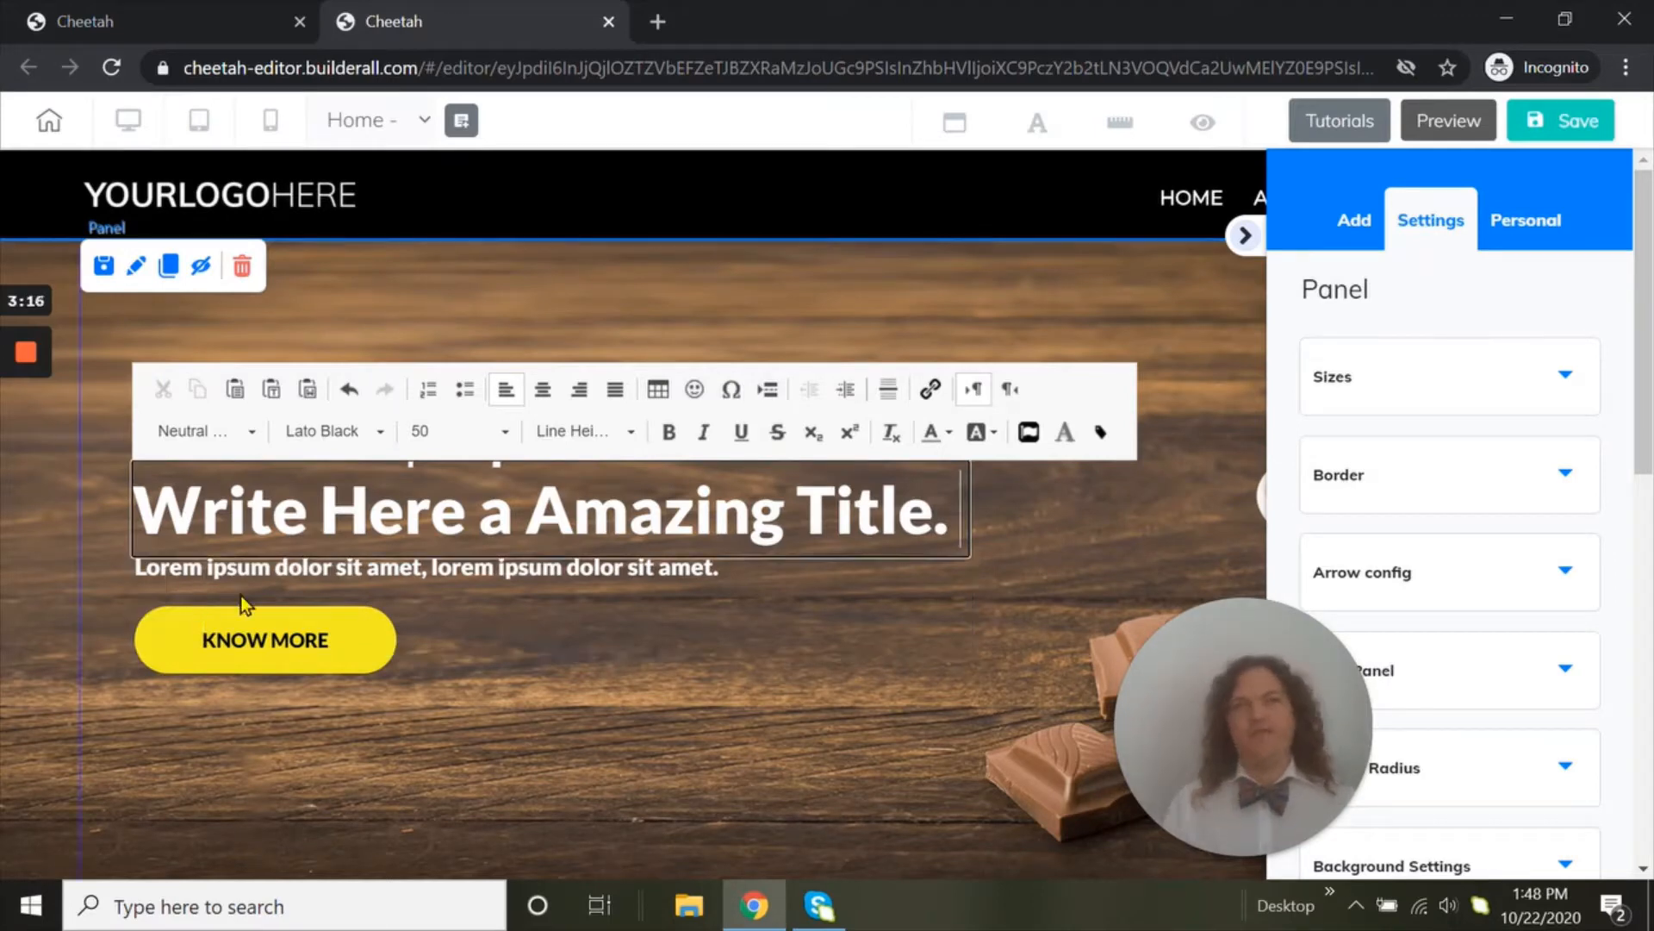
{"action": "left_click", "coordinate": [1018, 520]}
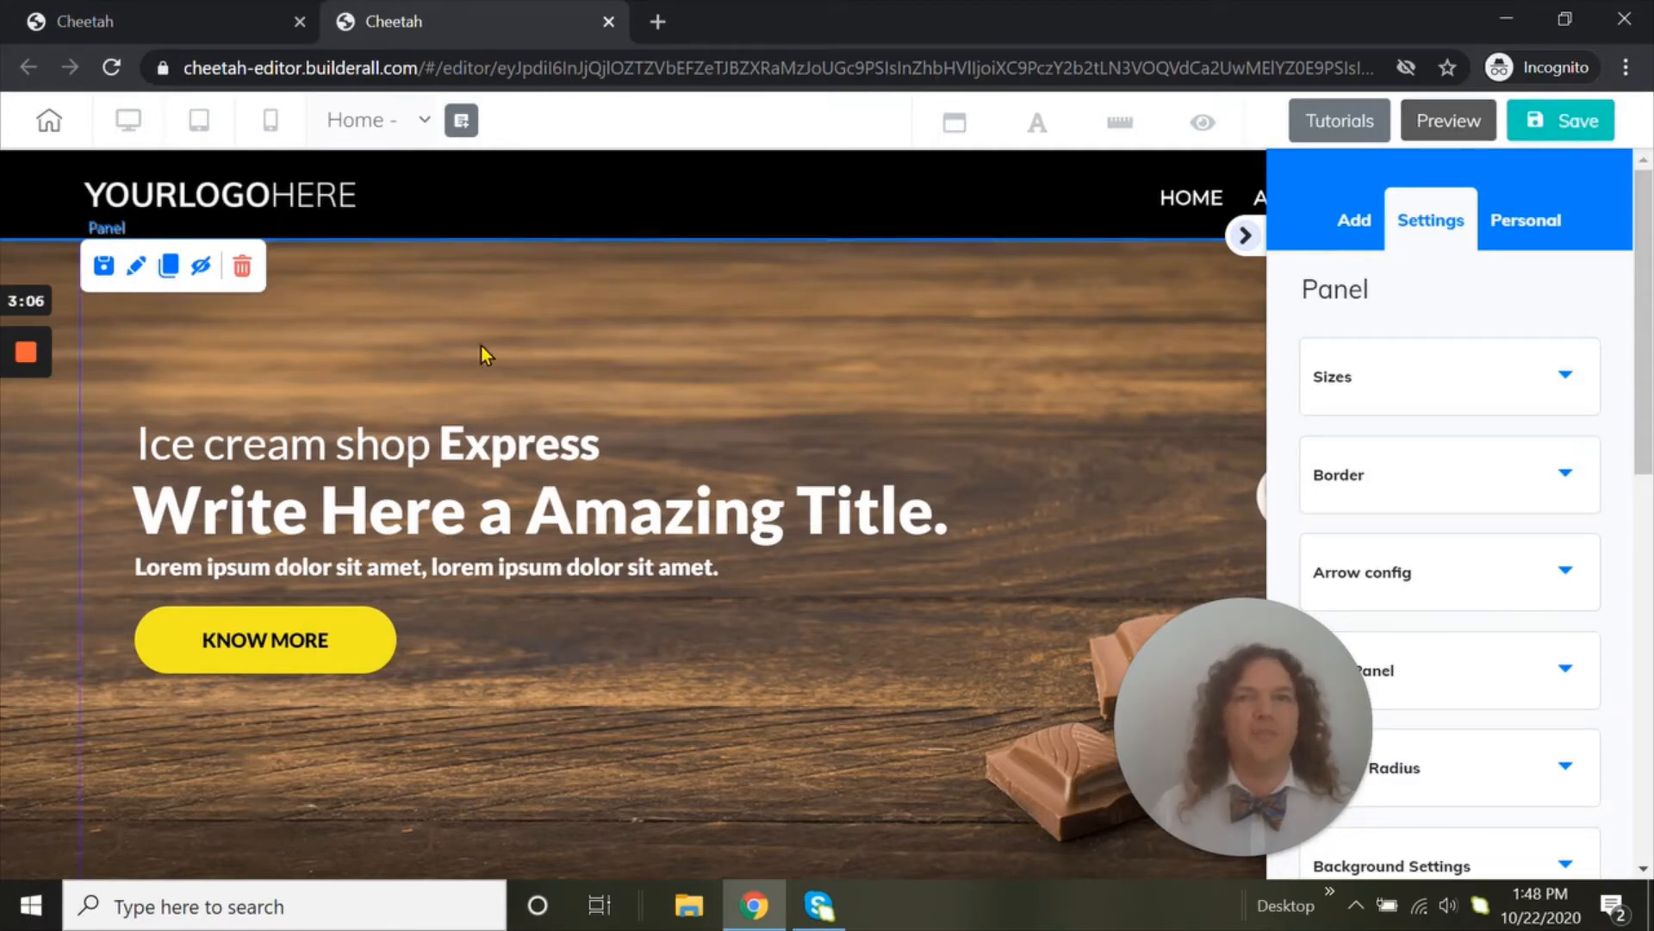
Enlarge the yellow KNOW MORE button slightly from its corner
{"action": "left_click", "coordinate": [287, 201]}
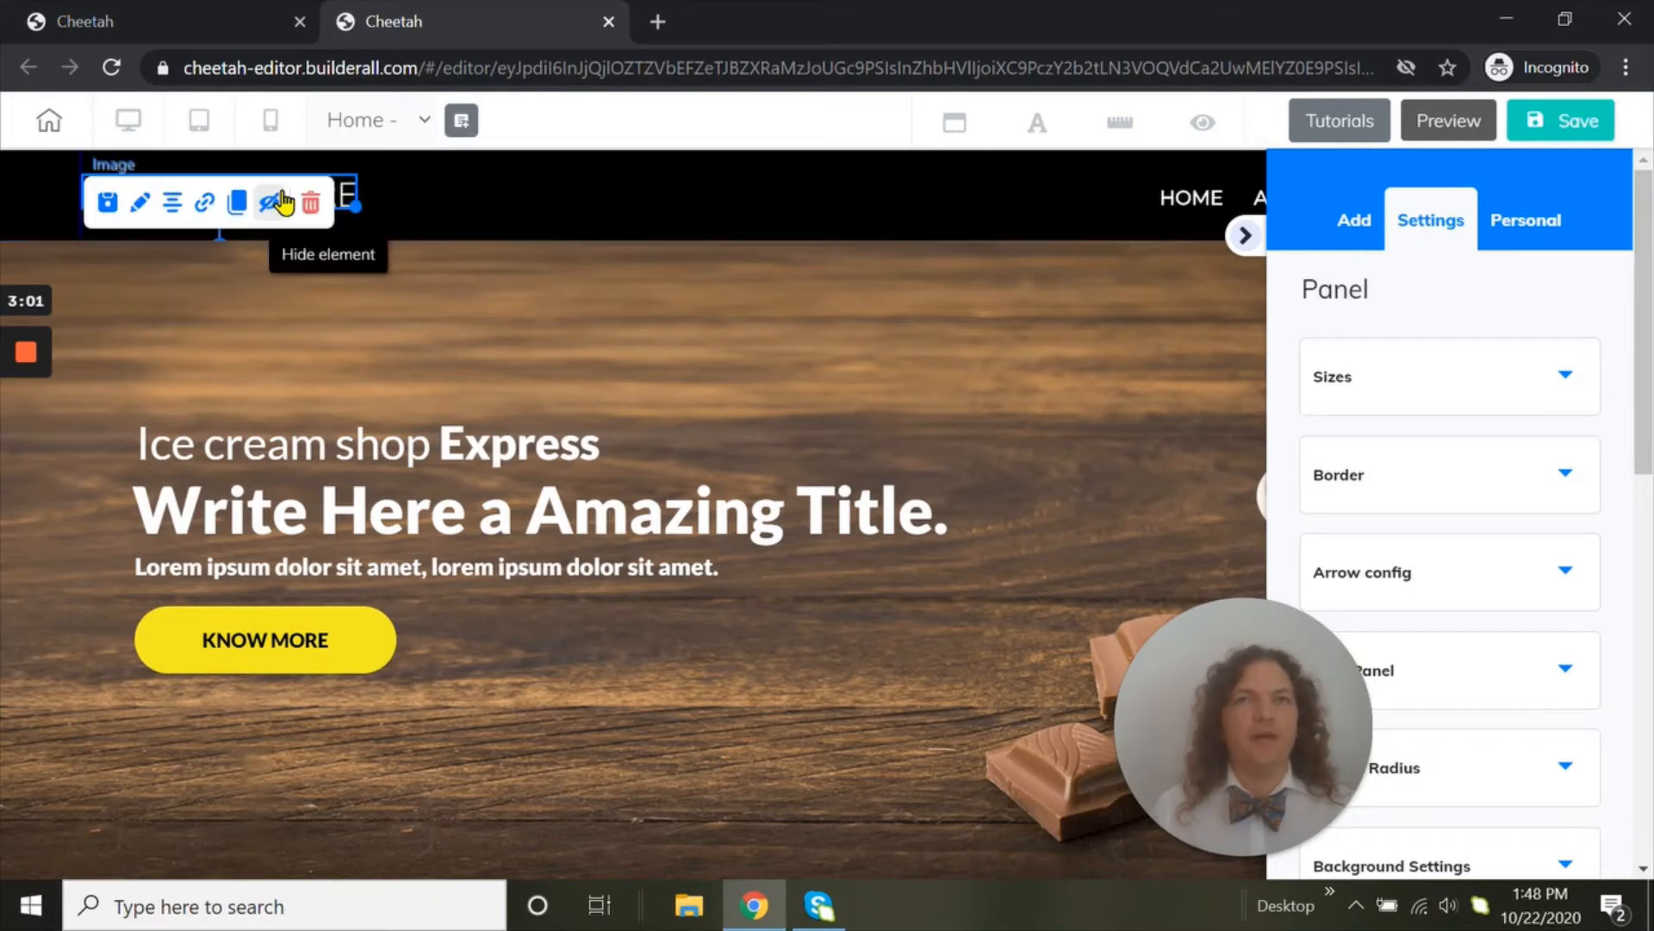
{"action": "left_click", "coordinate": [270, 644]}
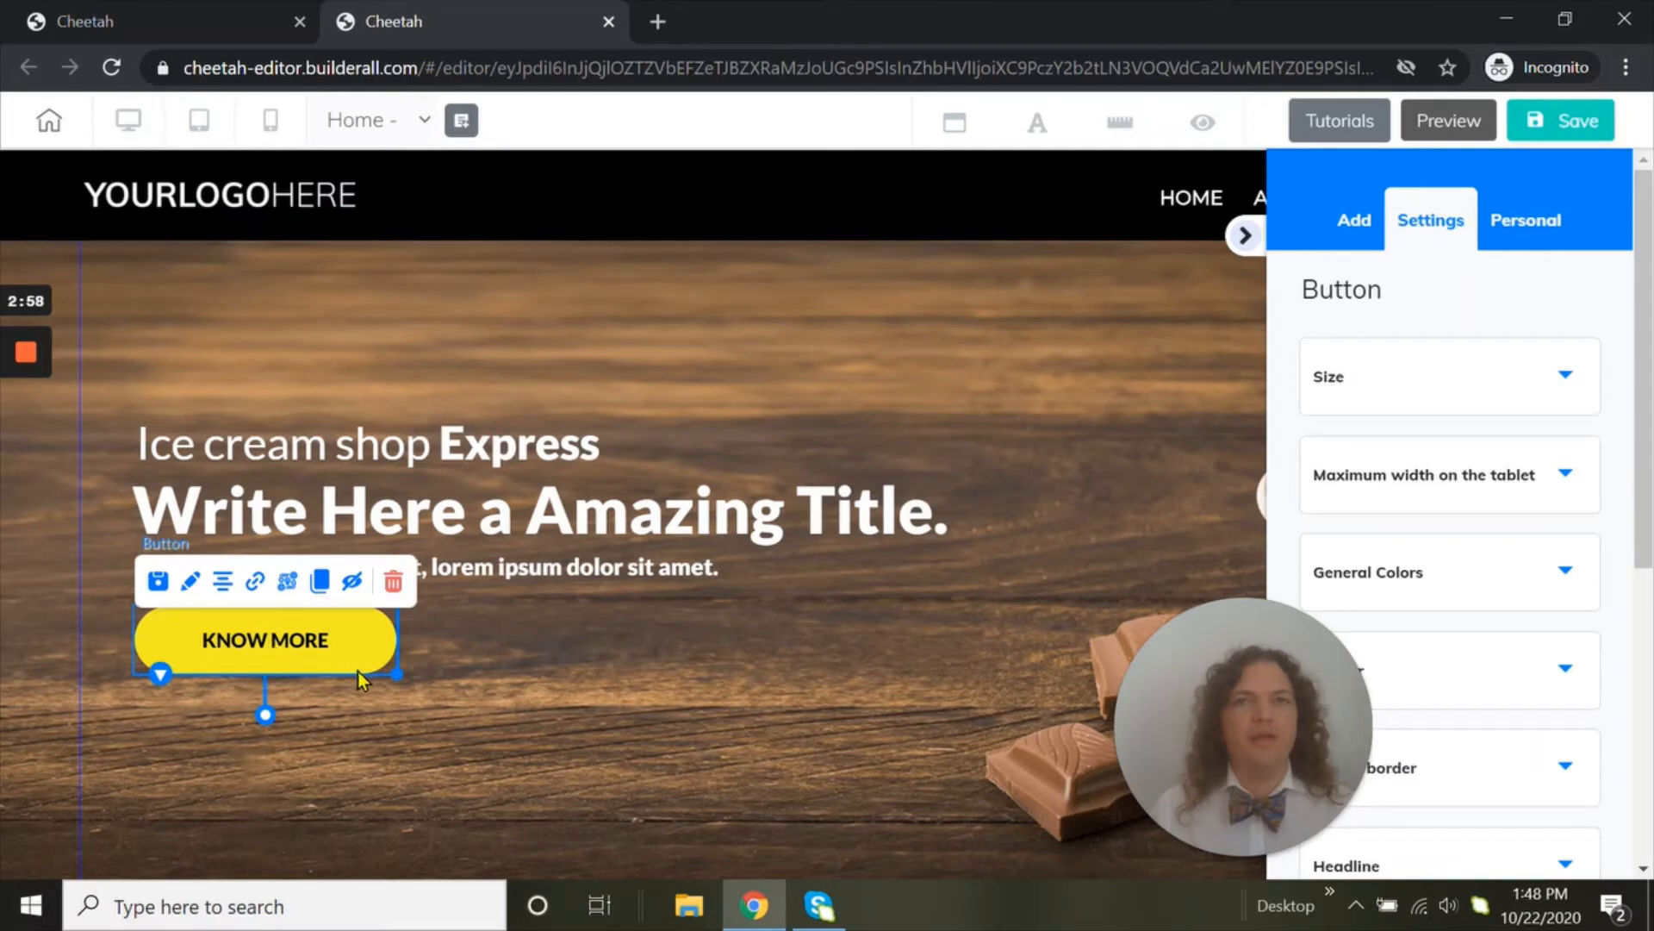
{"action": "mouse_move", "coordinate": [399, 678]}
{"action": "left_mouse_down"}
{"action": "mouse_move", "coordinate": [450, 676]}
{"action": "mouse_move", "coordinate": [410, 680]}
{"action": "left_mouse_up"}
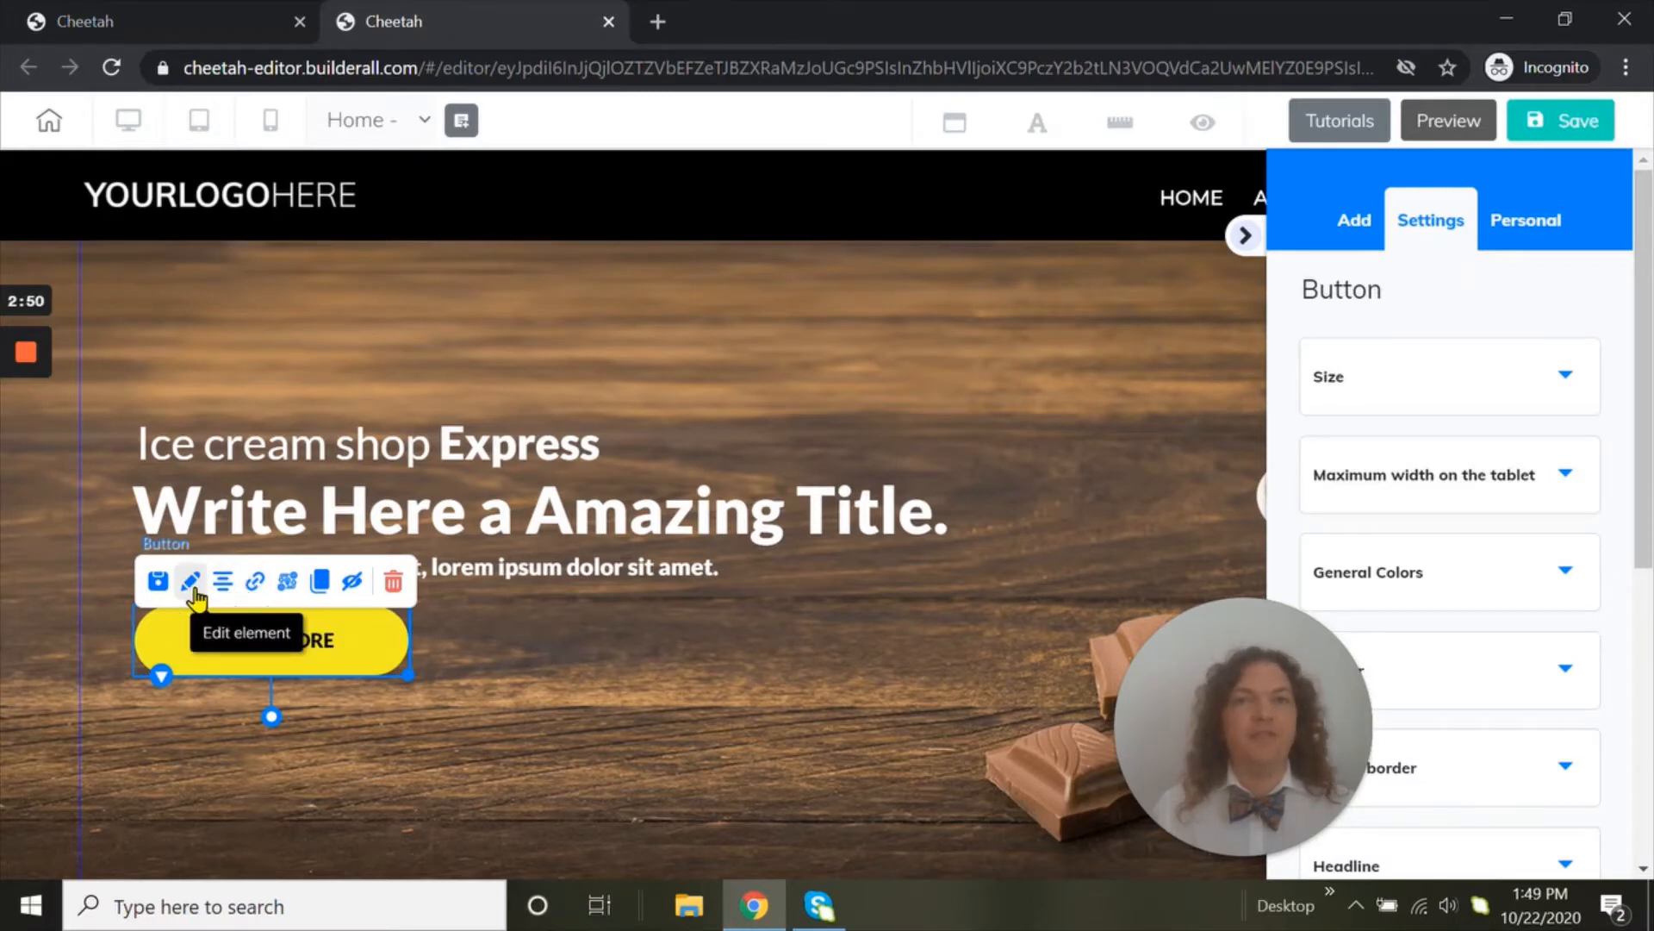
Review the KNOW MORE button's settings, and open and look through the header logo image's settings
{"action": "scroll", "coordinate": [1425, 480], "scroll_direction": "down", "scroll_amount": 6}
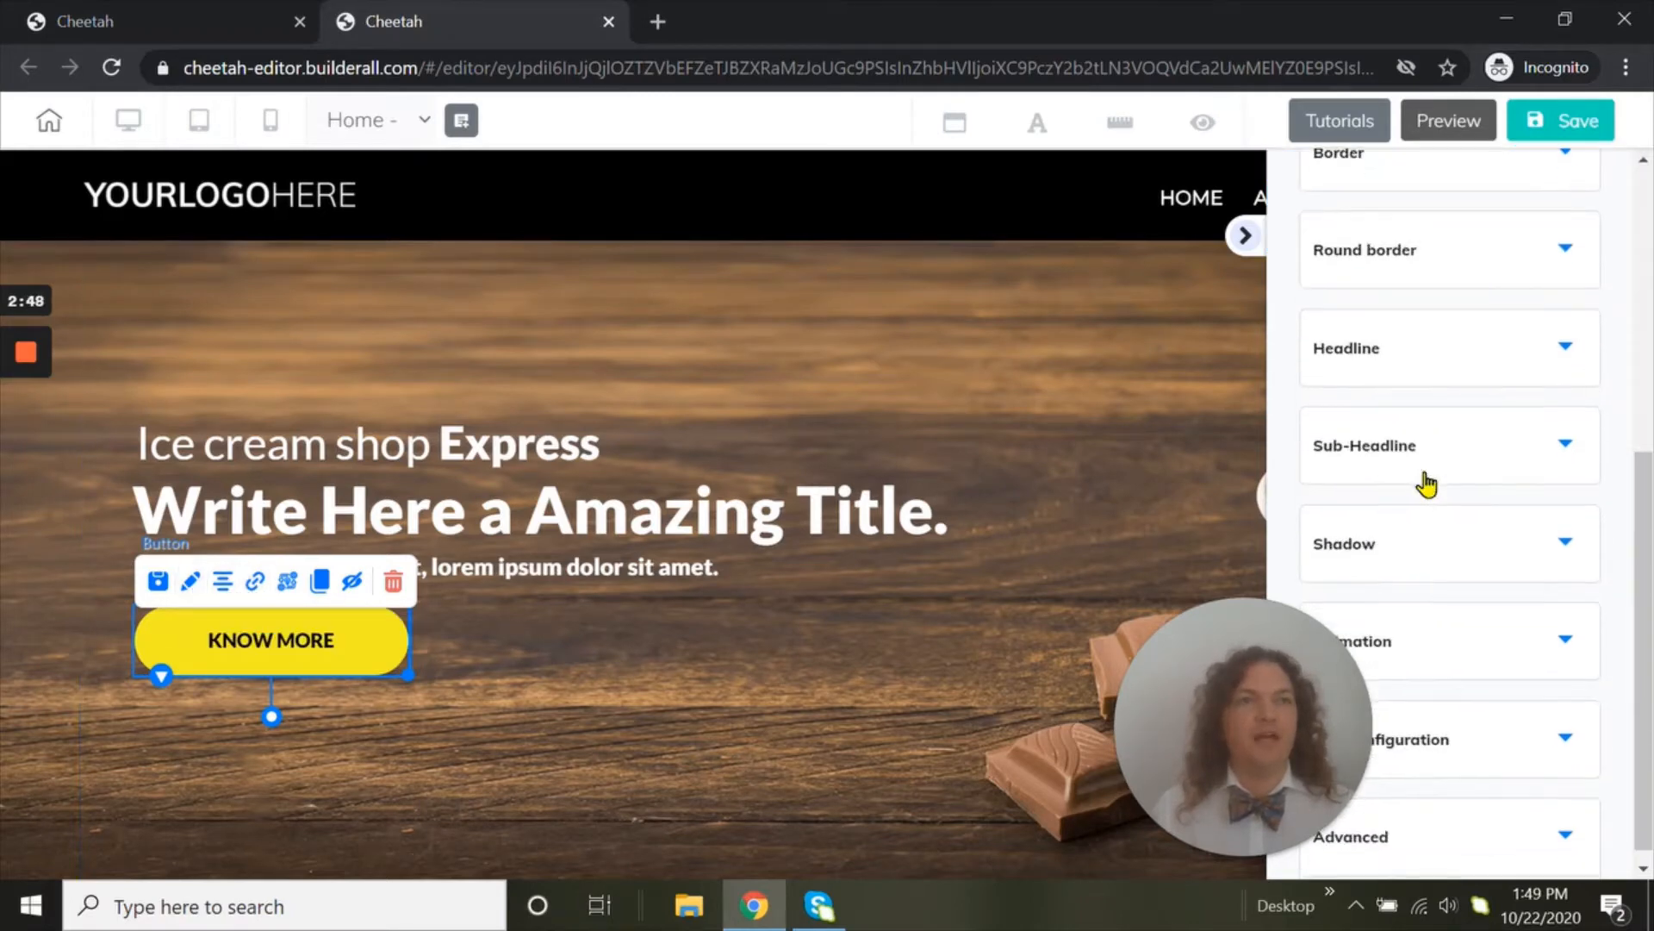
{"action": "left_click", "coordinate": [168, 194]}
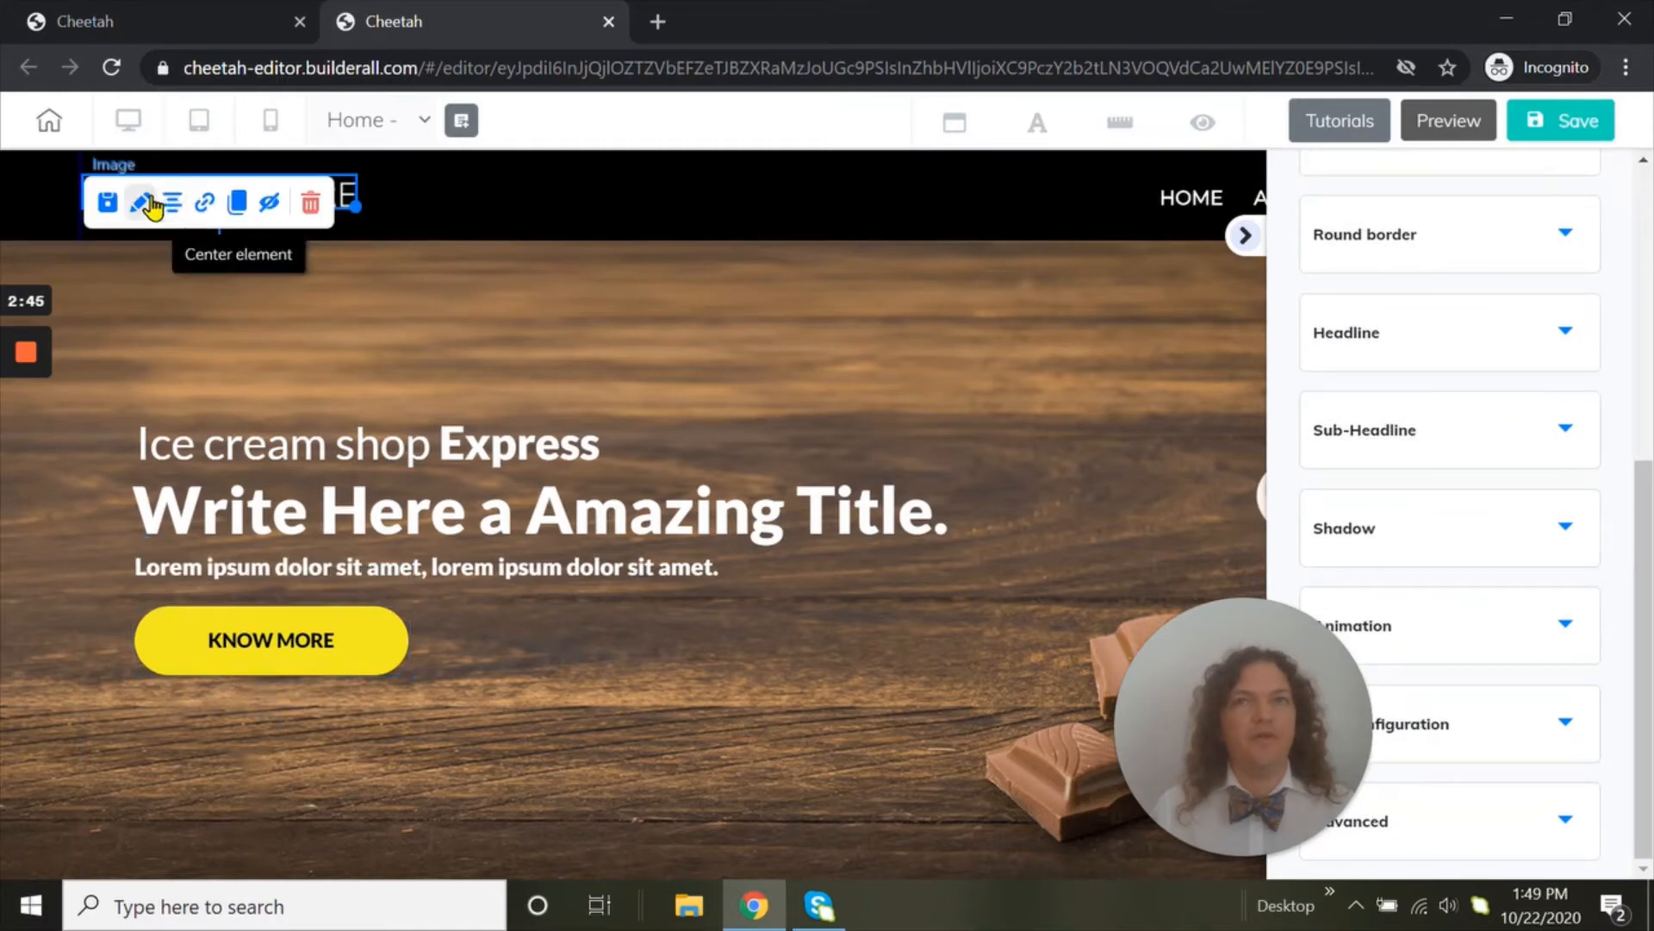
{"action": "left_click", "coordinate": [142, 205]}
{"action": "scroll", "coordinate": [1565, 561], "scroll_direction": "up", "scroll_amount": 5}
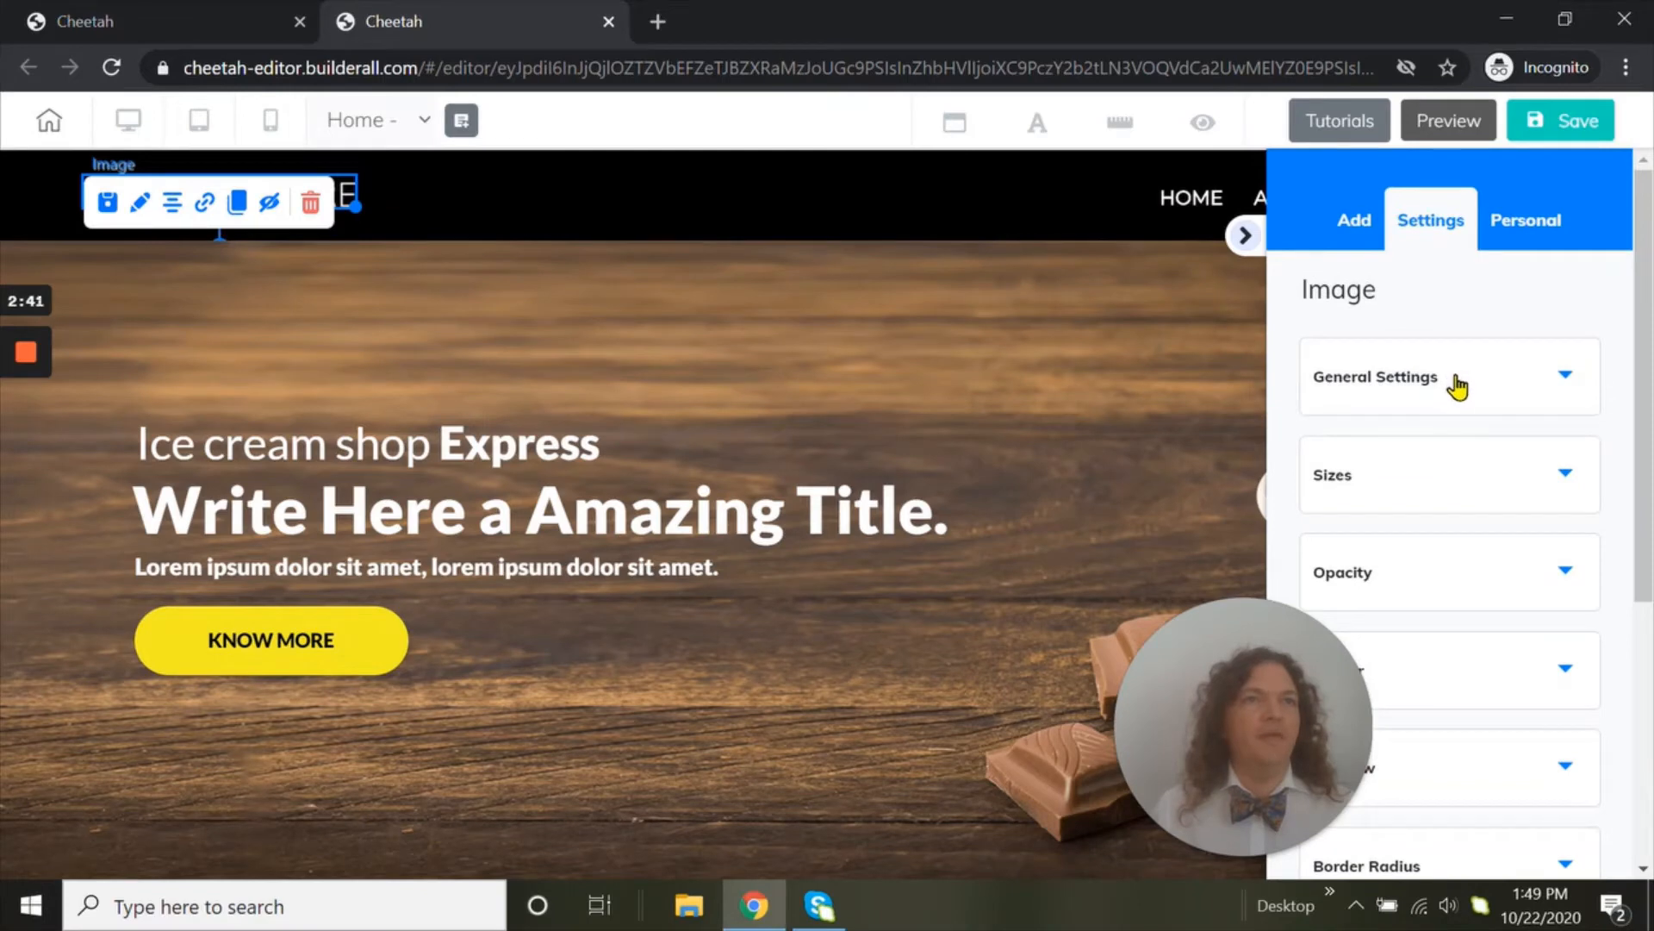
{"action": "scroll", "coordinate": [1456, 385], "scroll_direction": "down", "scroll_amount": 5}
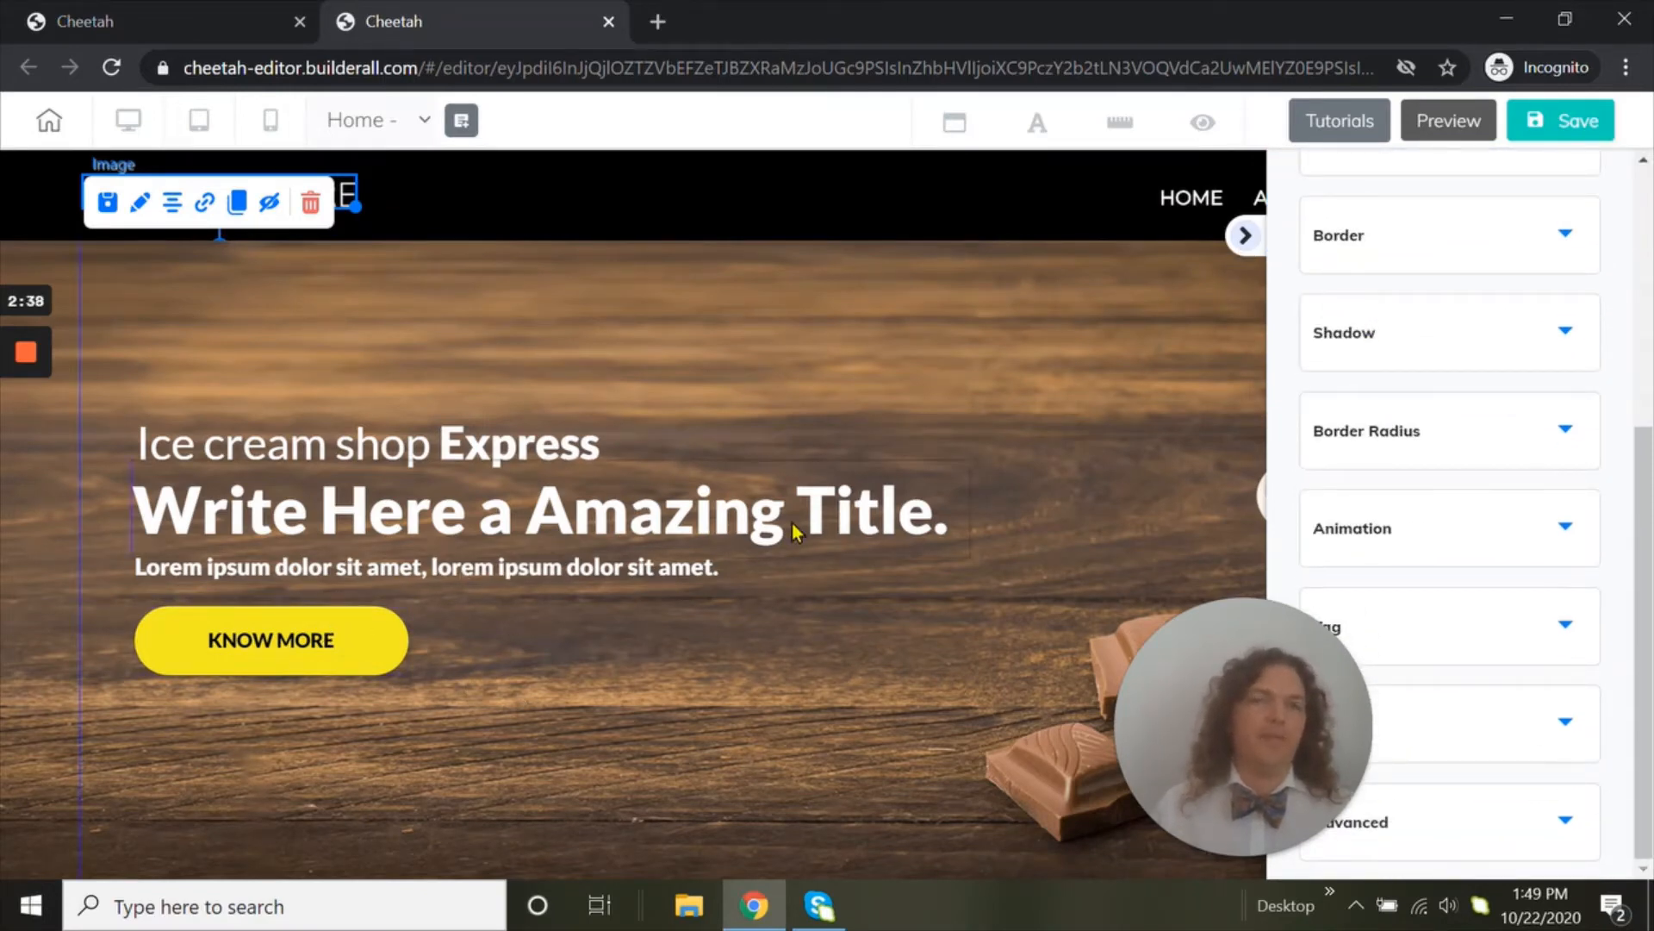
Reduce the hero panel's height slightly by moving its lower edge up
{"action": "scroll", "coordinate": [840, 550], "scroll_direction": "down", "scroll_amount": 1}
{"action": "scroll", "coordinate": [694, 535], "scroll_direction": "down", "scroll_amount": 6}
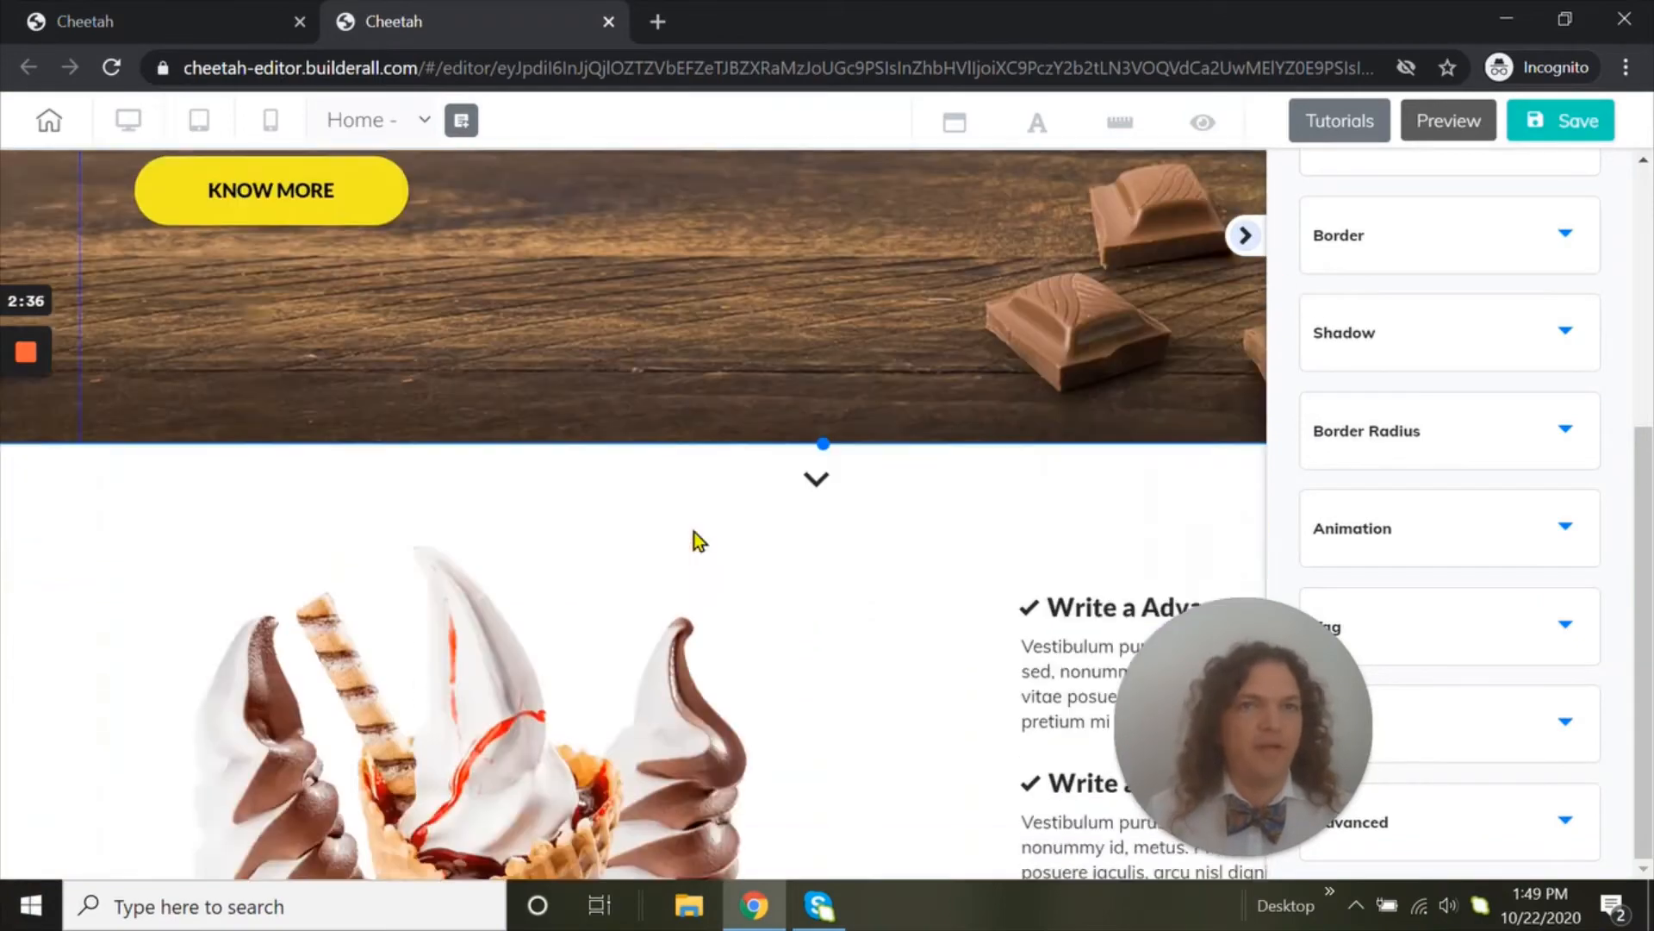
{"action": "scroll", "coordinate": [702, 536], "scroll_direction": "up", "scroll_amount": 4}
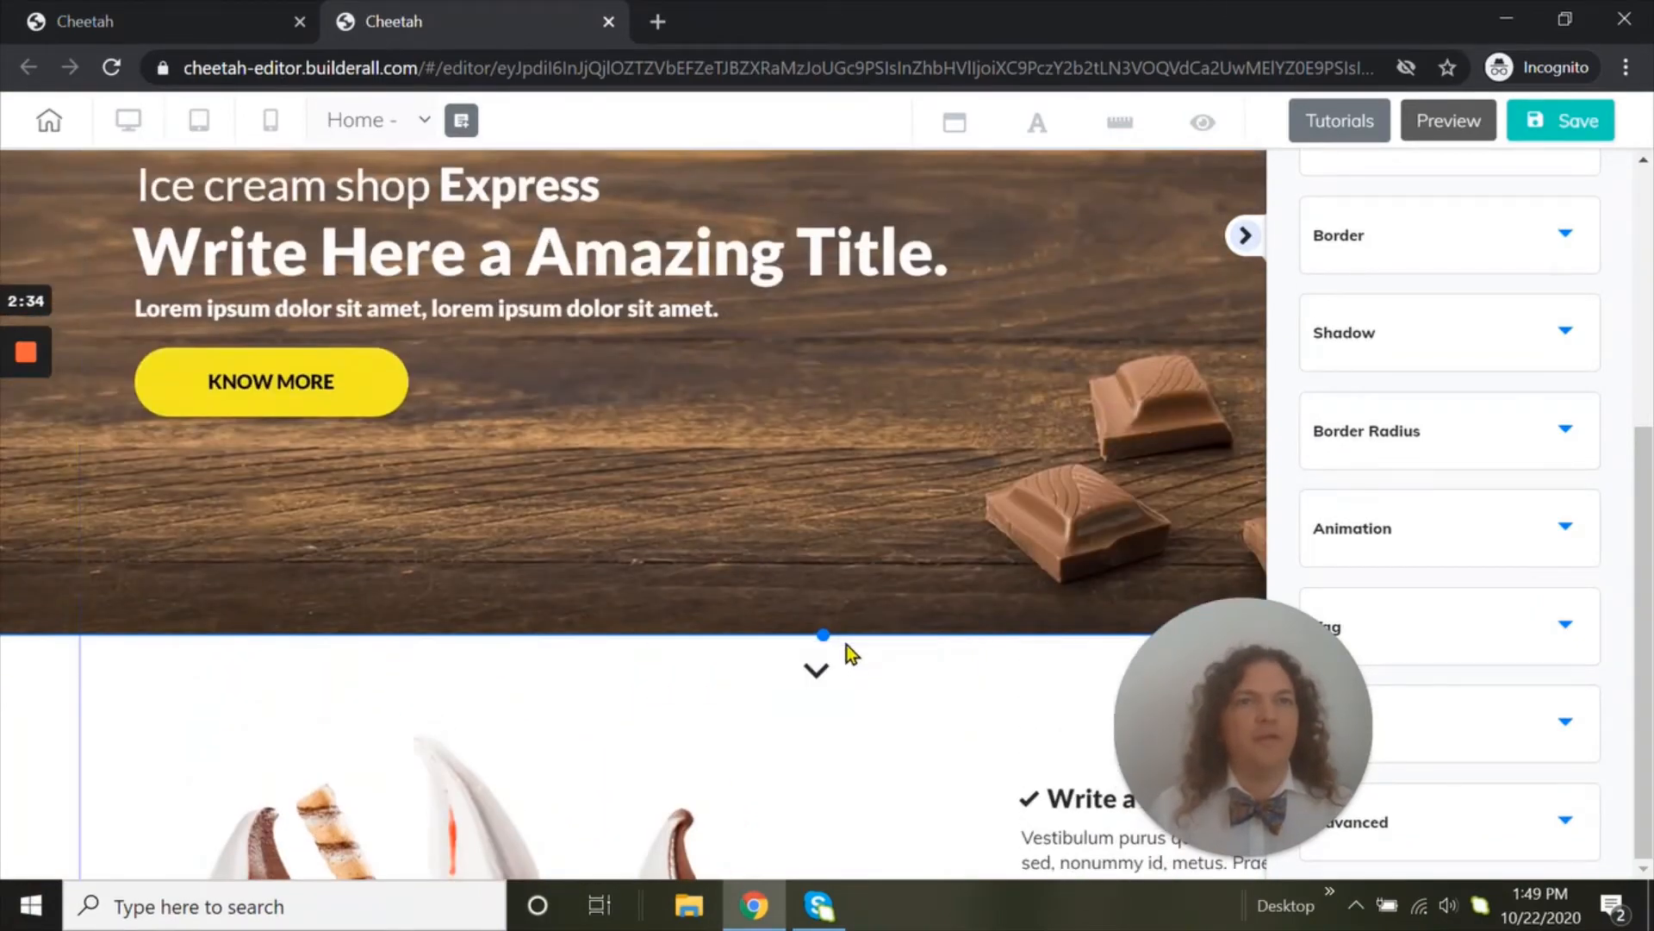
{"action": "left_click_drag", "start_coordinate": [821, 635], "coordinate": [817, 588]}
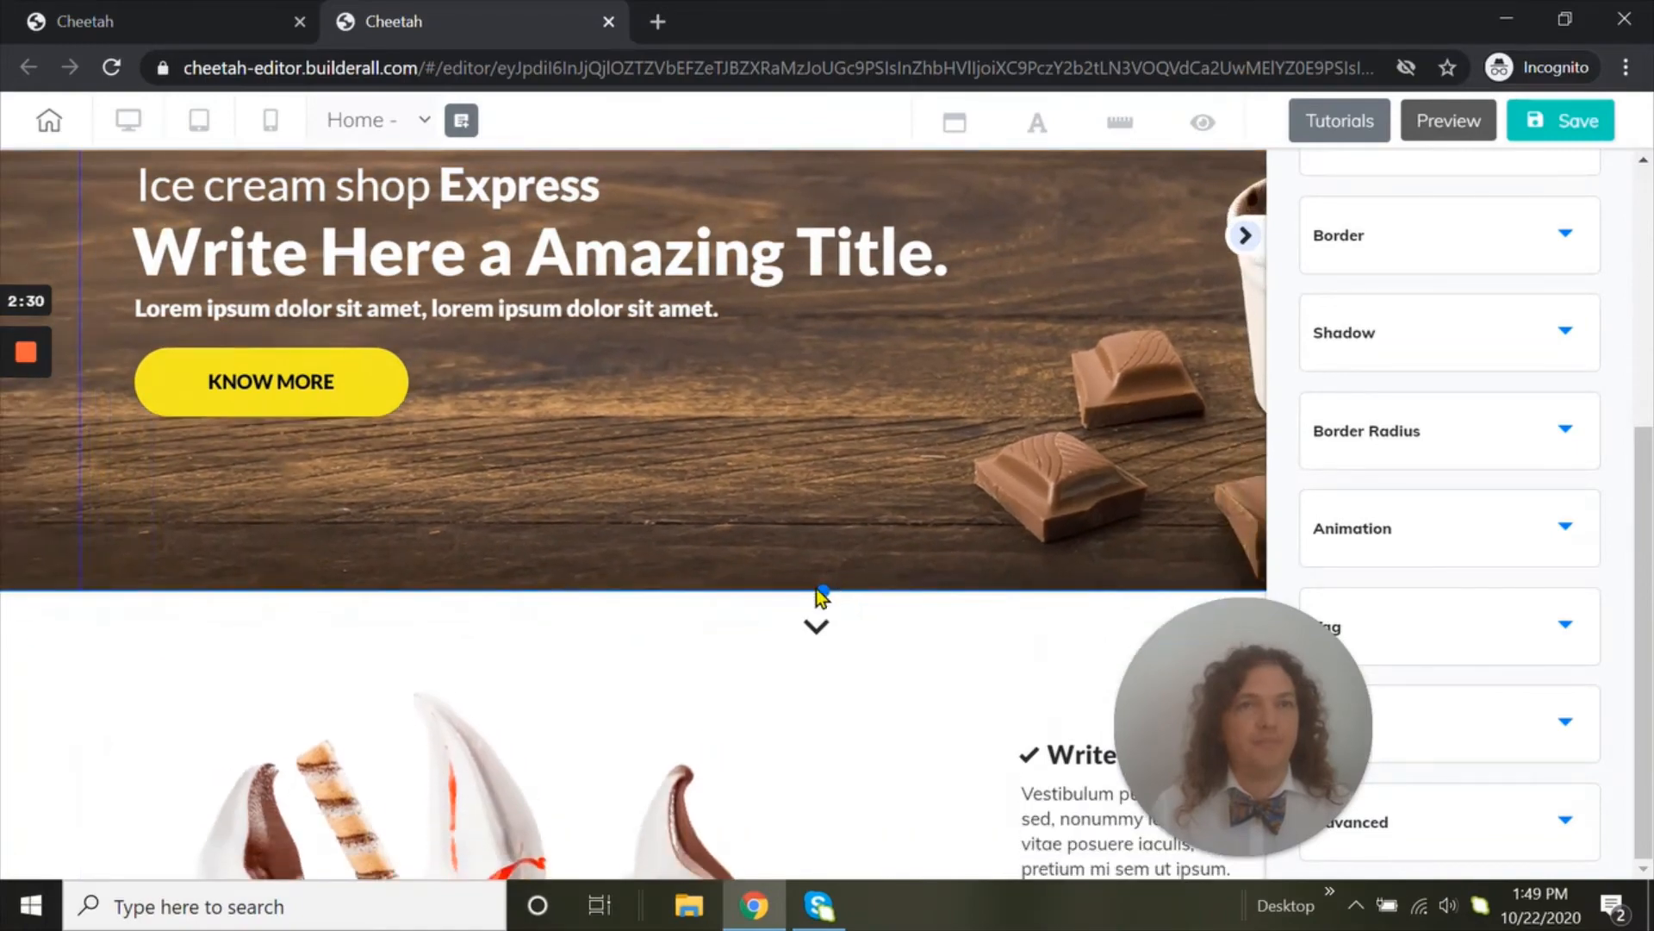
Select the ice cream cone image and look through the panel's settings, including its Sizes options
{"action": "scroll", "coordinate": [596, 603], "scroll_direction": "down", "scroll_amount": 6}
{"action": "left_click", "coordinate": [453, 634]}
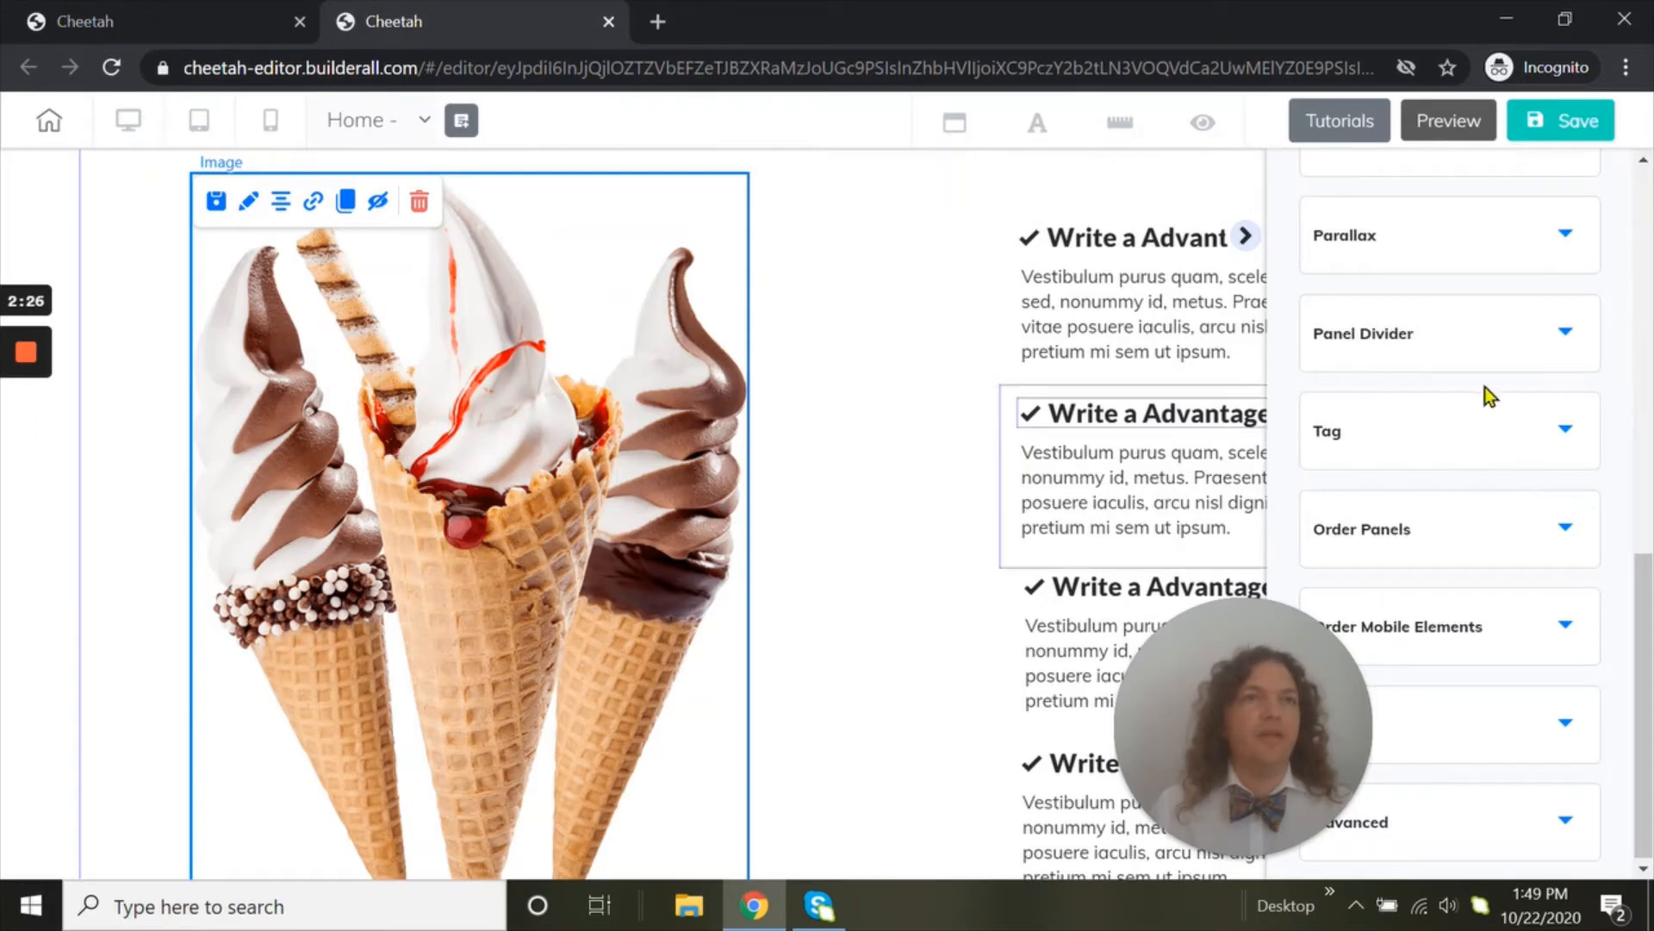
{"action": "scroll", "coordinate": [1465, 396], "scroll_direction": "up", "scroll_amount": 10}
{"action": "scroll", "coordinate": [1345, 517], "scroll_direction": "down", "scroll_amount": 2}
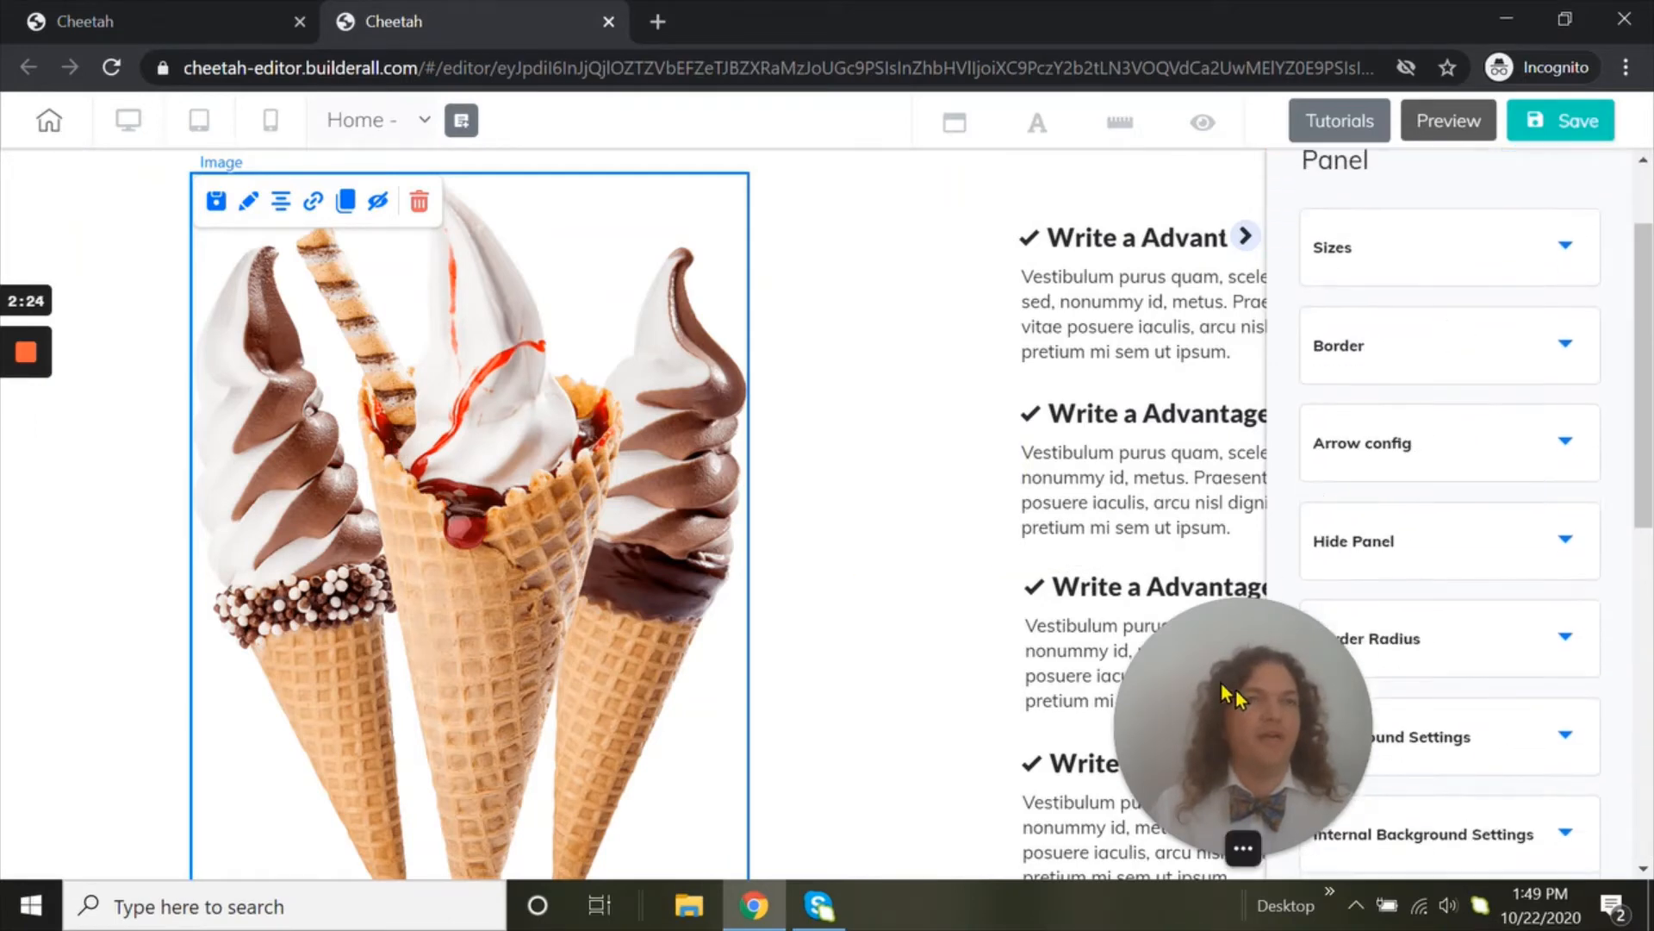
{"action": "scroll", "coordinate": [1525, 530], "scroll_direction": "up", "scroll_amount": 2}
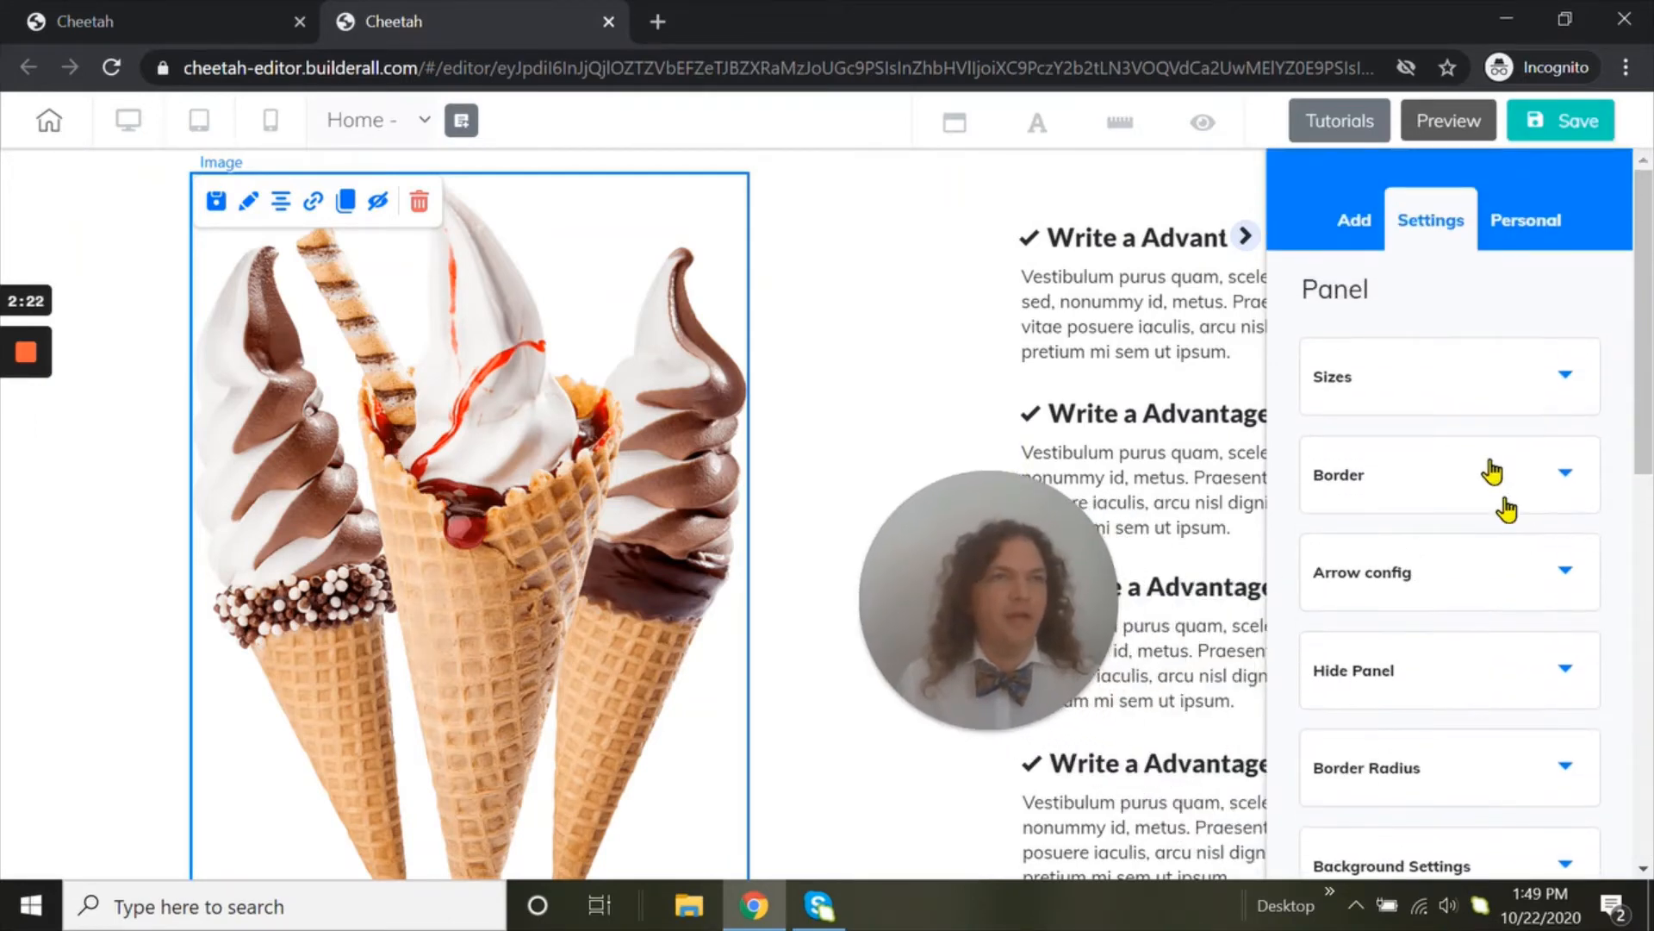
{"action": "left_click", "coordinate": [1467, 378]}
{"action": "left_click", "coordinate": [1468, 377]}
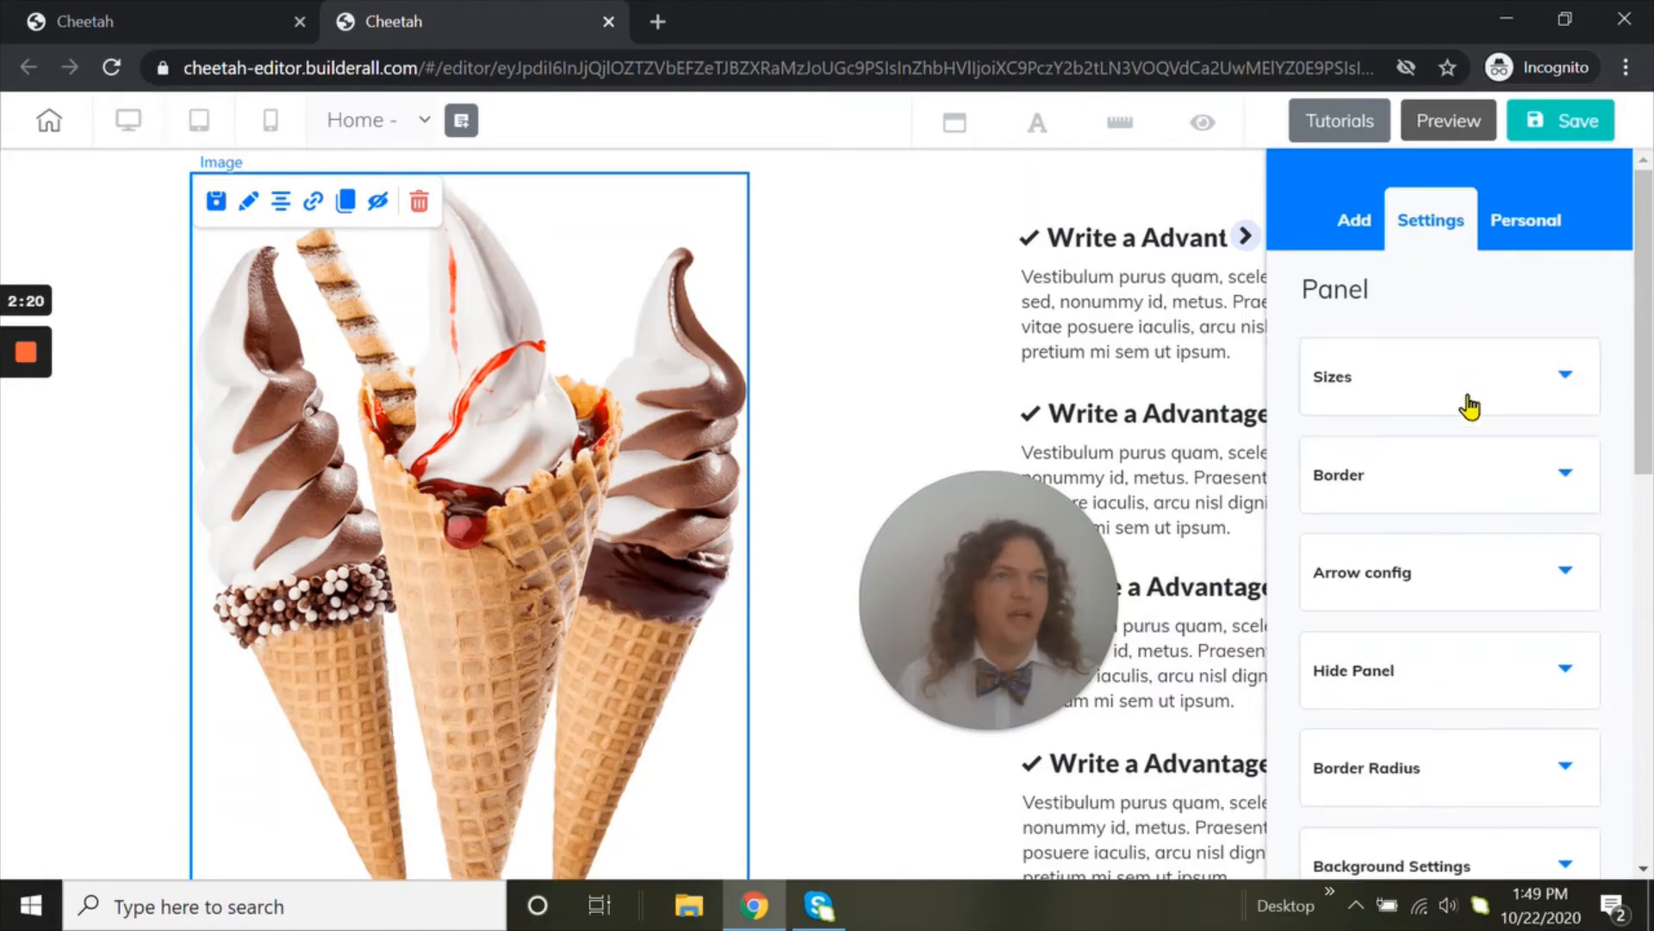
{"action": "scroll", "coordinate": [509, 741], "scroll_direction": "down", "scroll_amount": 2}
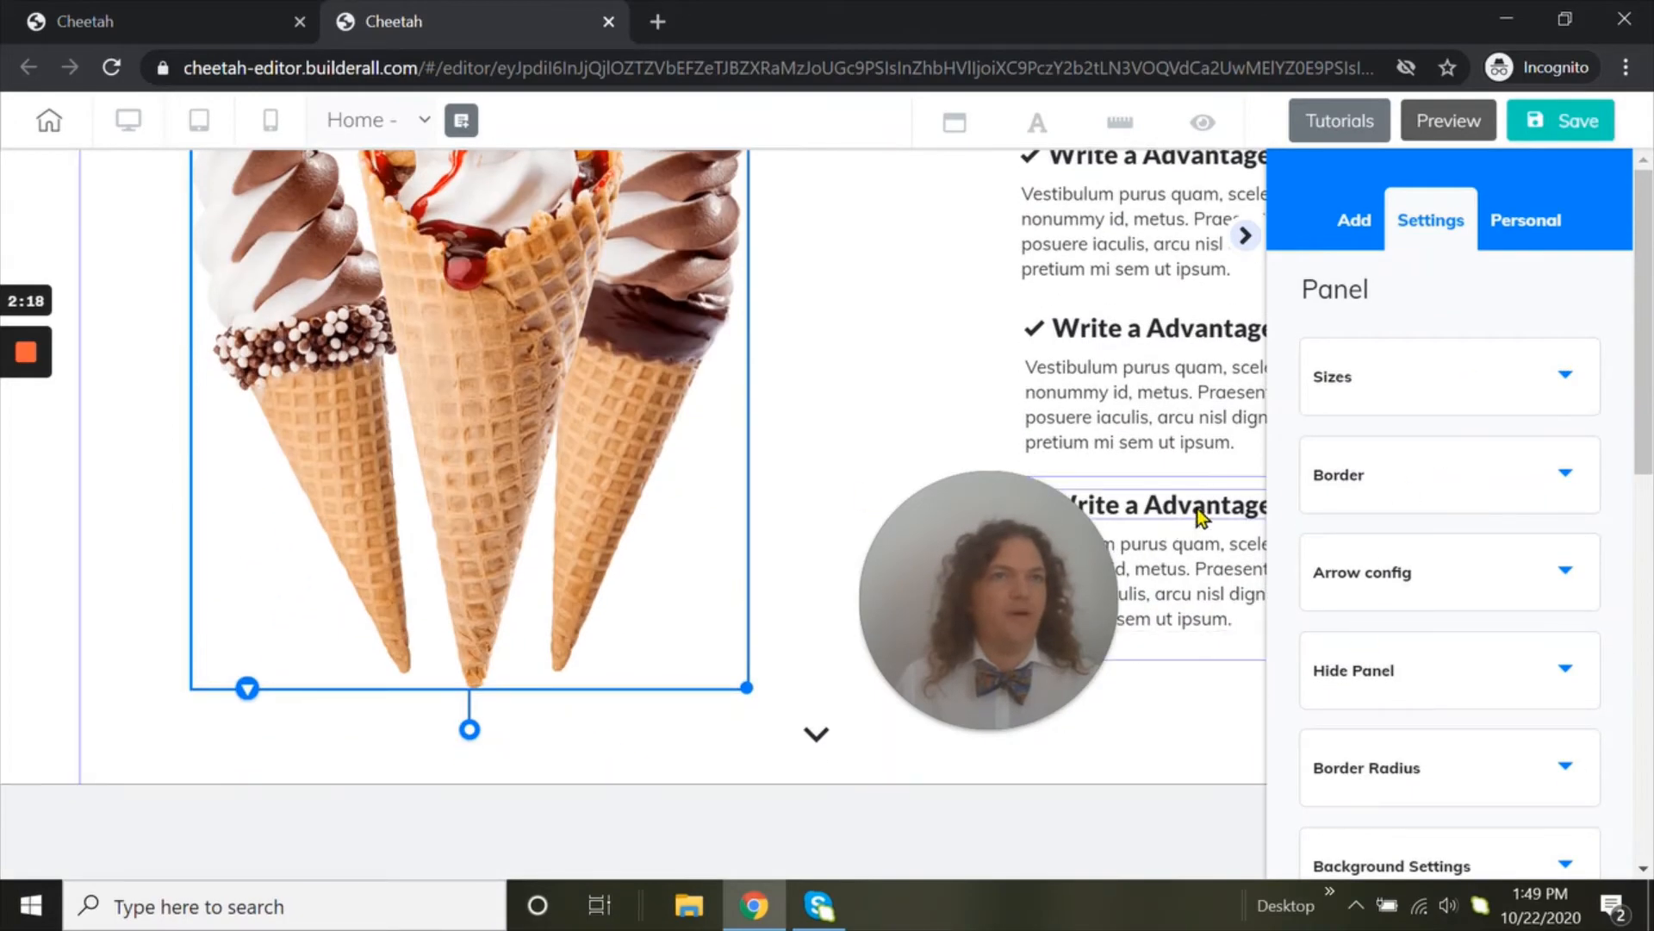
Examine the panel's full list of settings, from Sizes and Border through Background Settings to Anchor and Advanced
{"action": "scroll", "coordinate": [1206, 509], "scroll_direction": "up", "scroll_amount": 1}
{"action": "left_click", "coordinate": [1527, 503]}
{"action": "left_click", "coordinate": [1527, 503]}
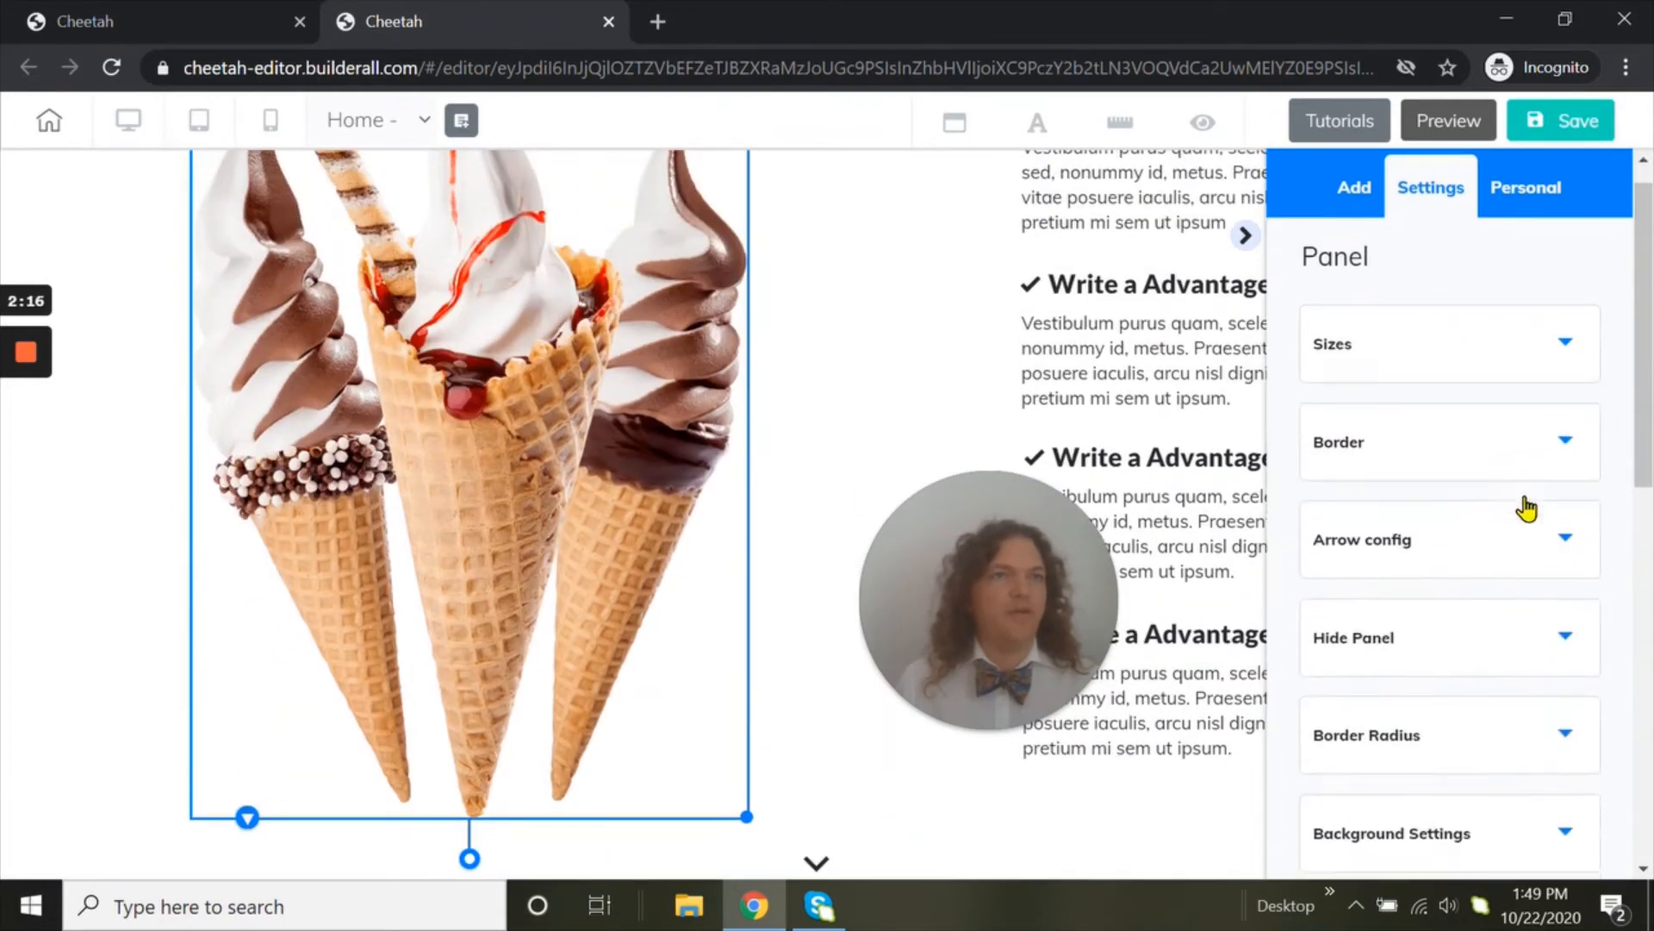
{"action": "scroll", "coordinate": [1529, 509], "scroll_direction": "down", "scroll_amount": 2}
{"action": "scroll", "coordinate": [1497, 472], "scroll_direction": "down", "scroll_amount": 1}
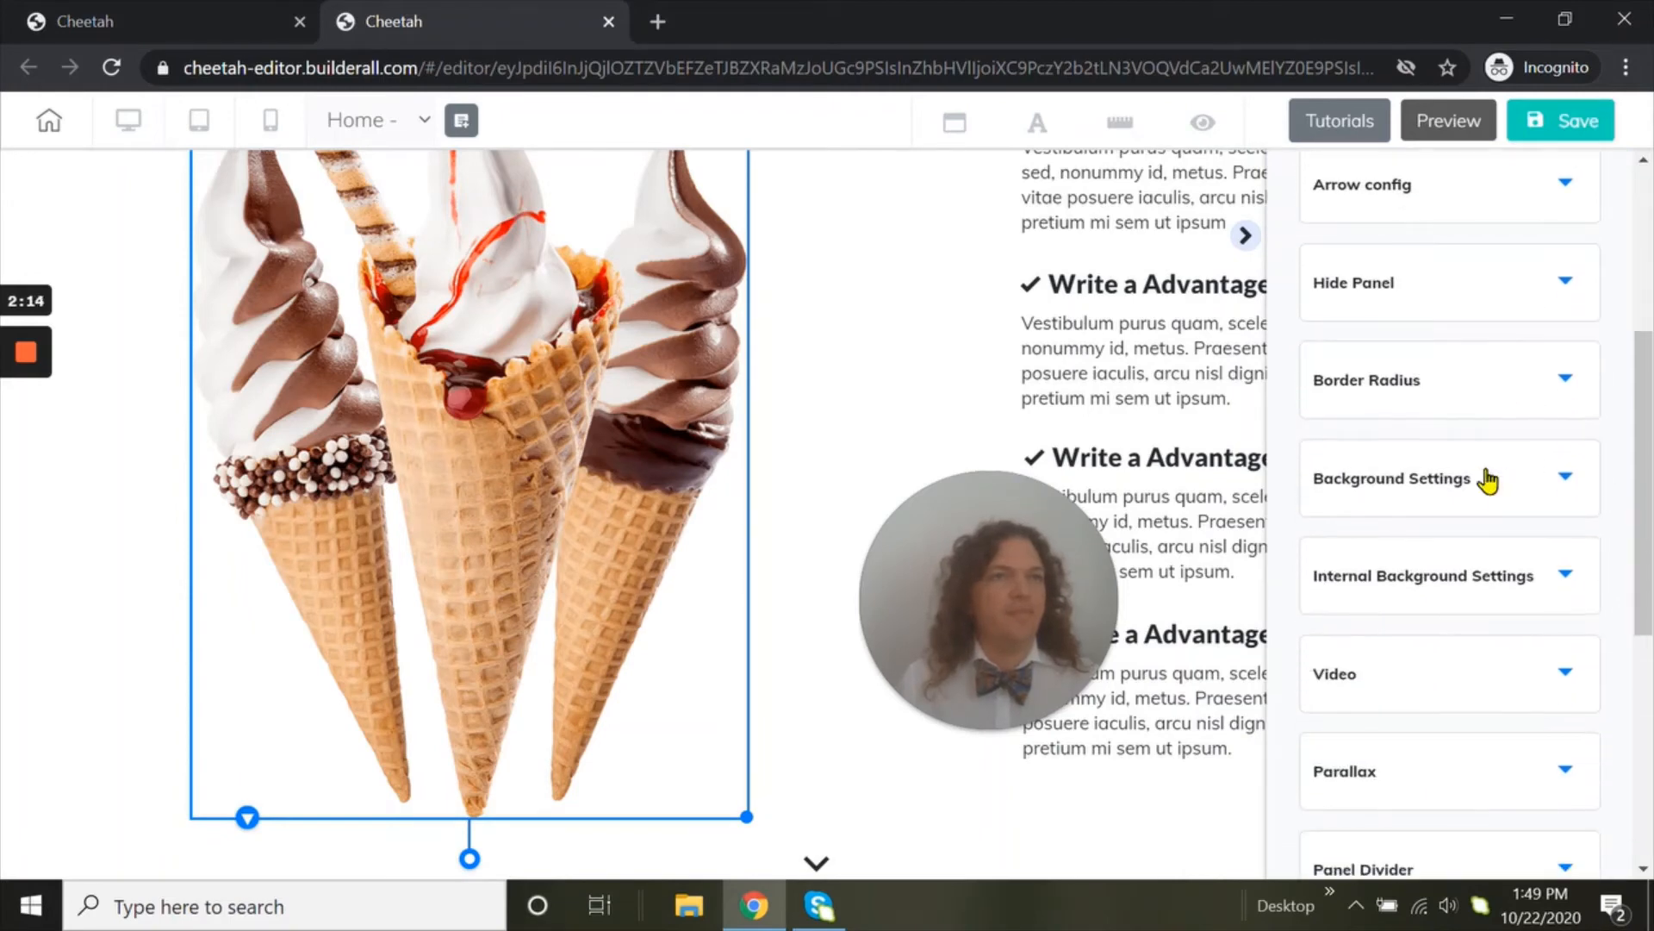
{"action": "left_click", "coordinate": [1462, 491]}
{"action": "left_click", "coordinate": [1463, 504]}
{"action": "scroll", "coordinate": [1462, 515], "scroll_direction": "down", "scroll_amount": 3}
{"action": "scroll", "coordinate": [1463, 514], "scroll_direction": "down", "scroll_amount": 3}
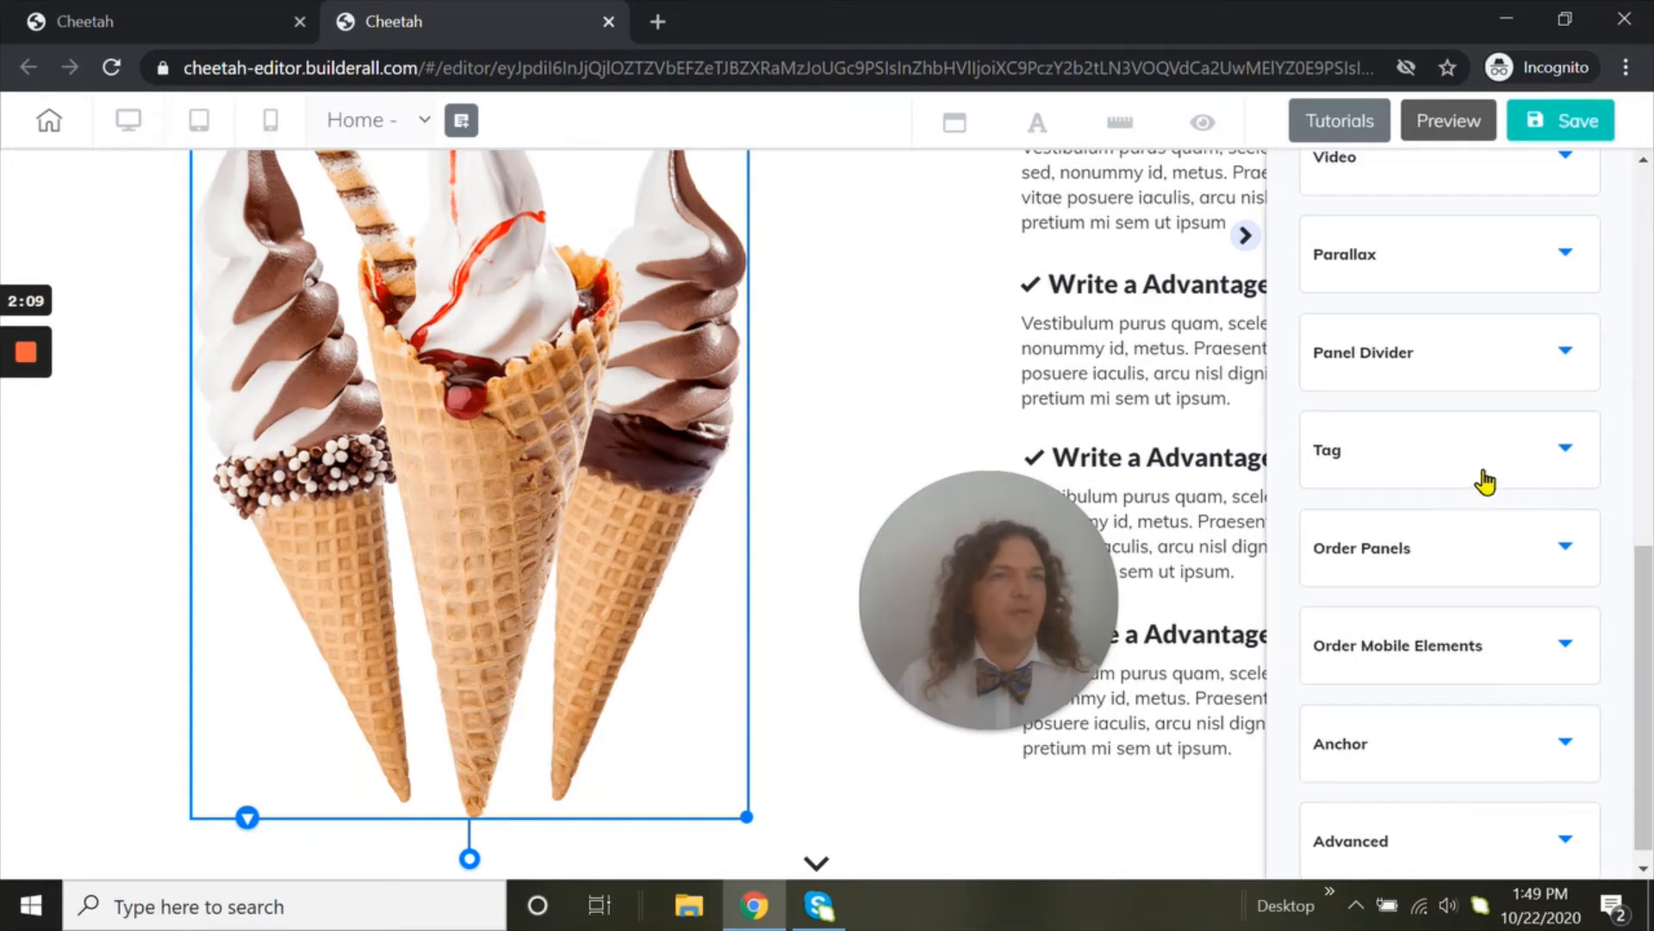
{"action": "scroll", "coordinate": [1486, 560], "scroll_direction": "down", "scroll_amount": 1}
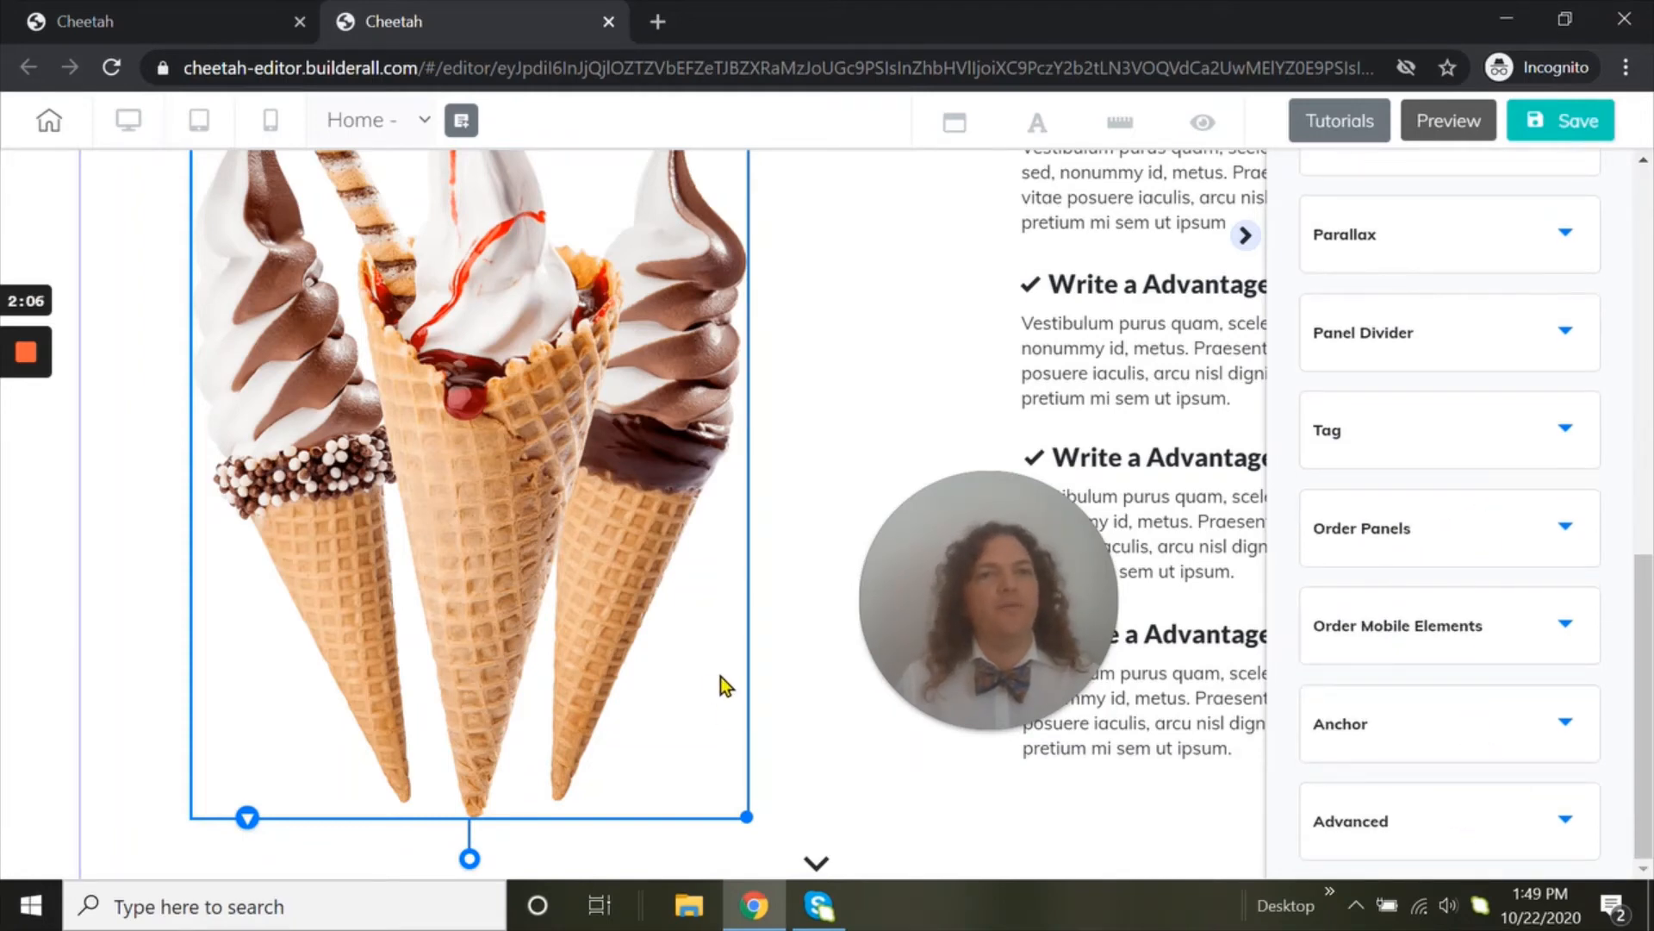
Nudge the company benefits heading slightly down and right, and shift the ice cream cone image slightly up and left
{"action": "scroll", "coordinate": [727, 685], "scroll_direction": "down", "scroll_amount": 5}
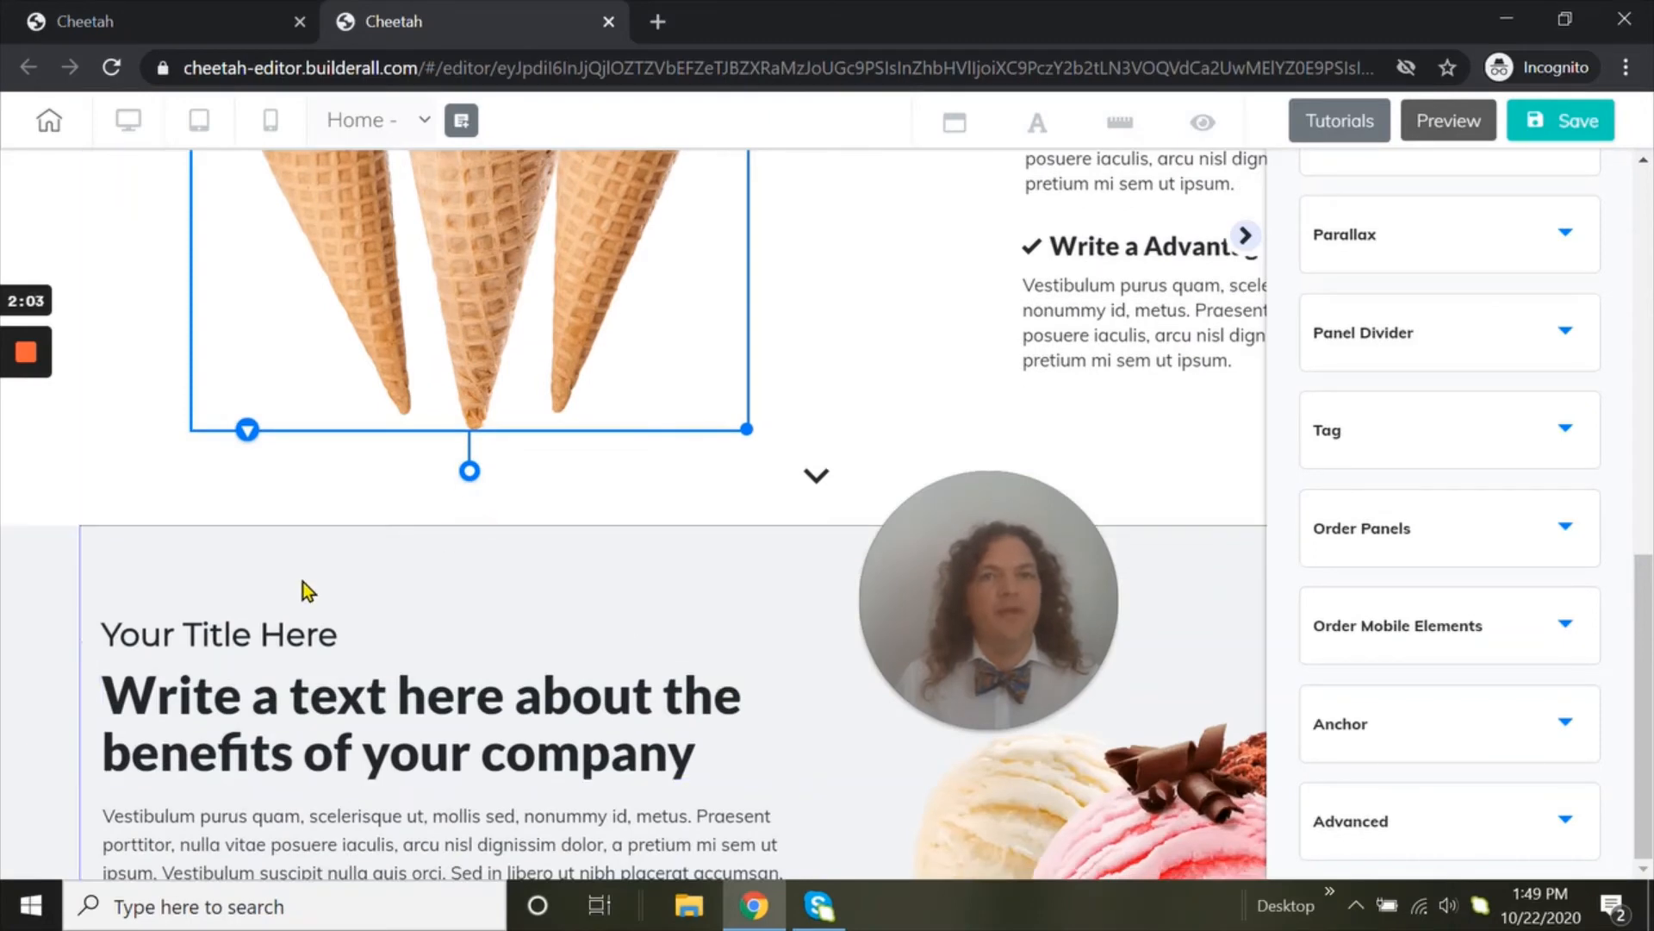
{"action": "left_click", "coordinate": [270, 751]}
{"action": "mouse_move", "coordinate": [285, 751]}
{"action": "left_mouse_down"}
{"action": "mouse_move", "coordinate": [547, 661]}
{"action": "mouse_move", "coordinate": [324, 760]}
{"action": "mouse_move", "coordinate": [276, 746]}
{"action": "left_mouse_up"}
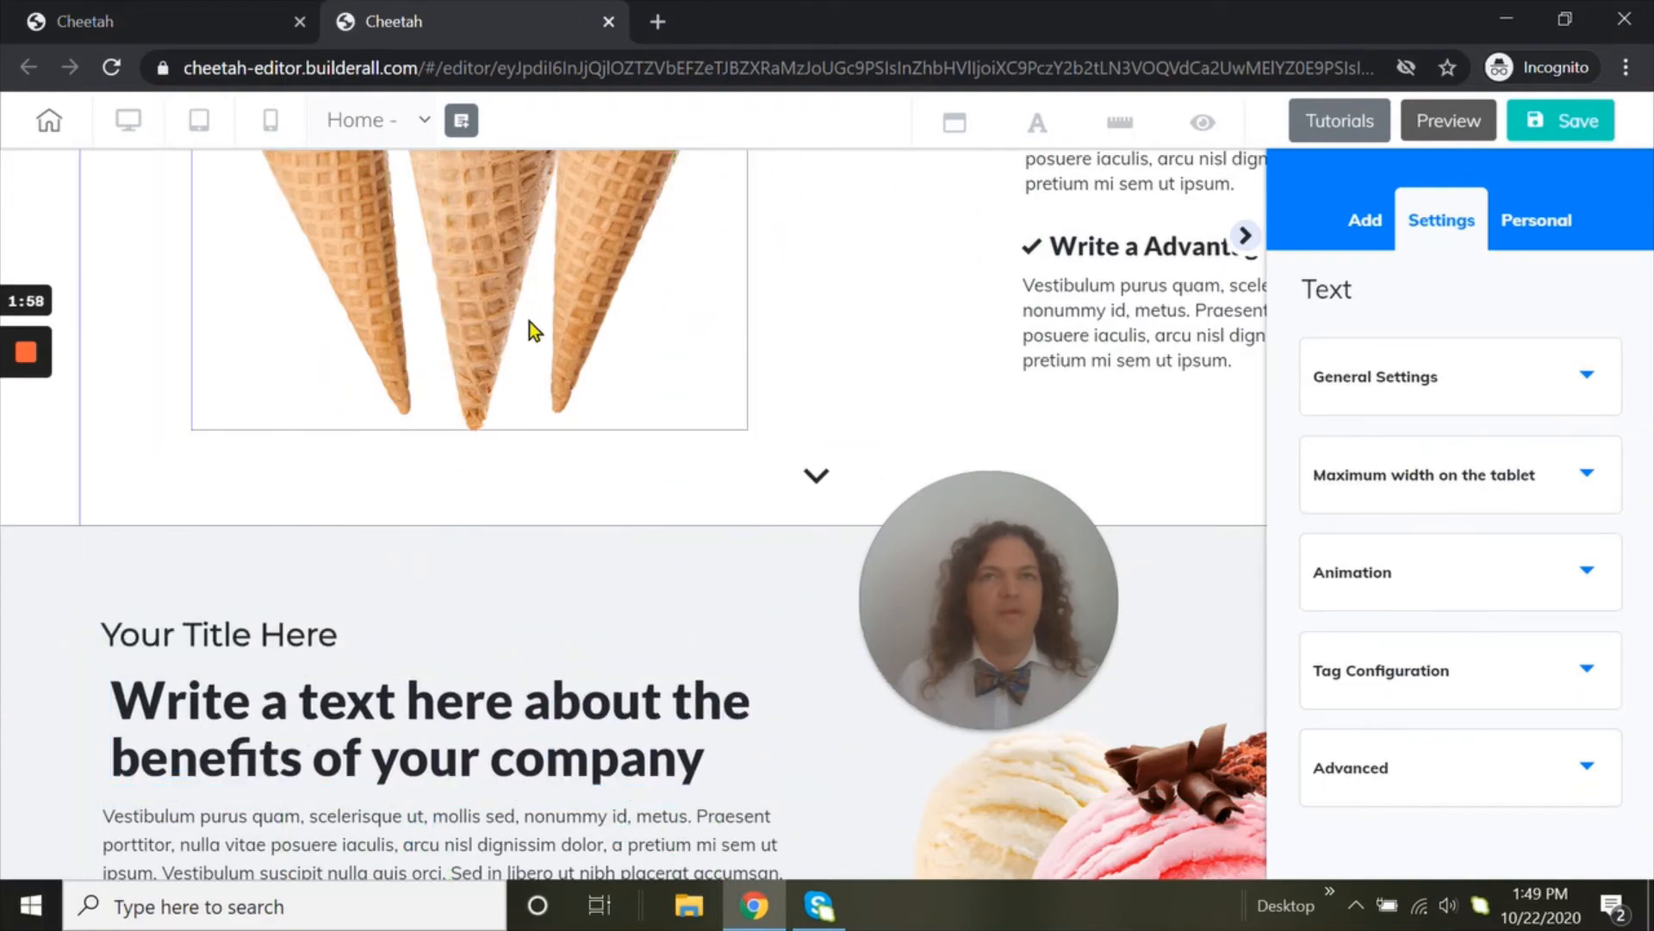
{"action": "mouse_move", "coordinate": [464, 297]}
{"action": "left_mouse_down"}
{"action": "mouse_move", "coordinate": [609, 333]}
{"action": "mouse_move", "coordinate": [417, 303]}
{"action": "mouse_move", "coordinate": [436, 280]}
{"action": "left_mouse_up"}
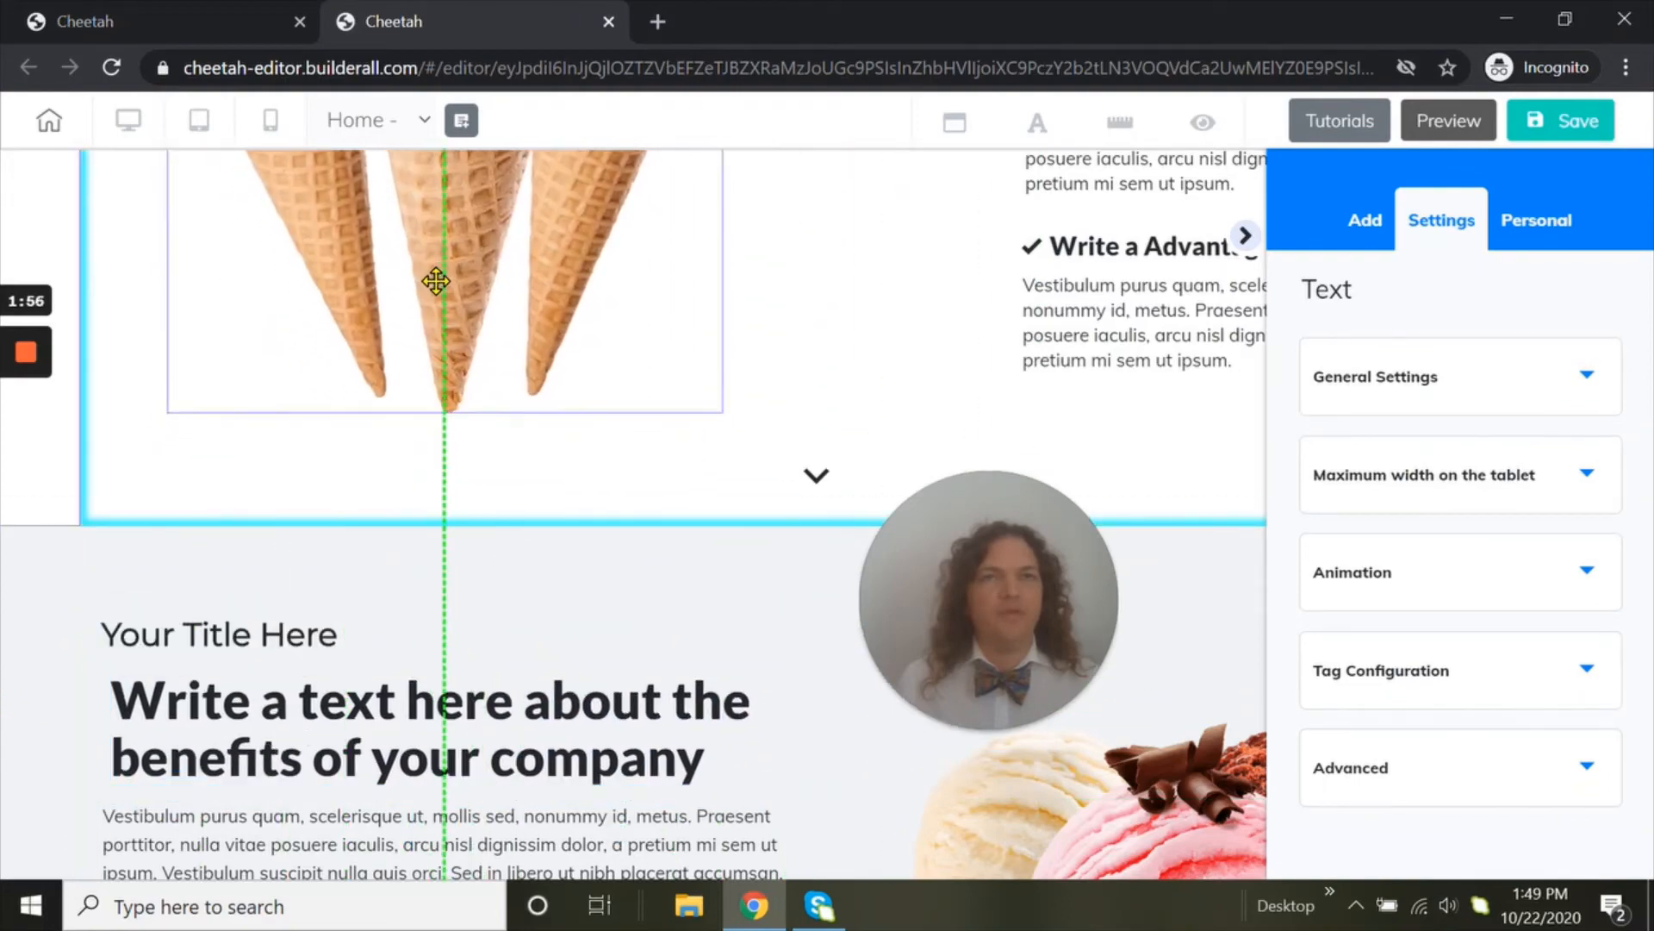
{"action": "scroll", "coordinate": [604, 438], "scroll_direction": "up", "scroll_amount": 4}
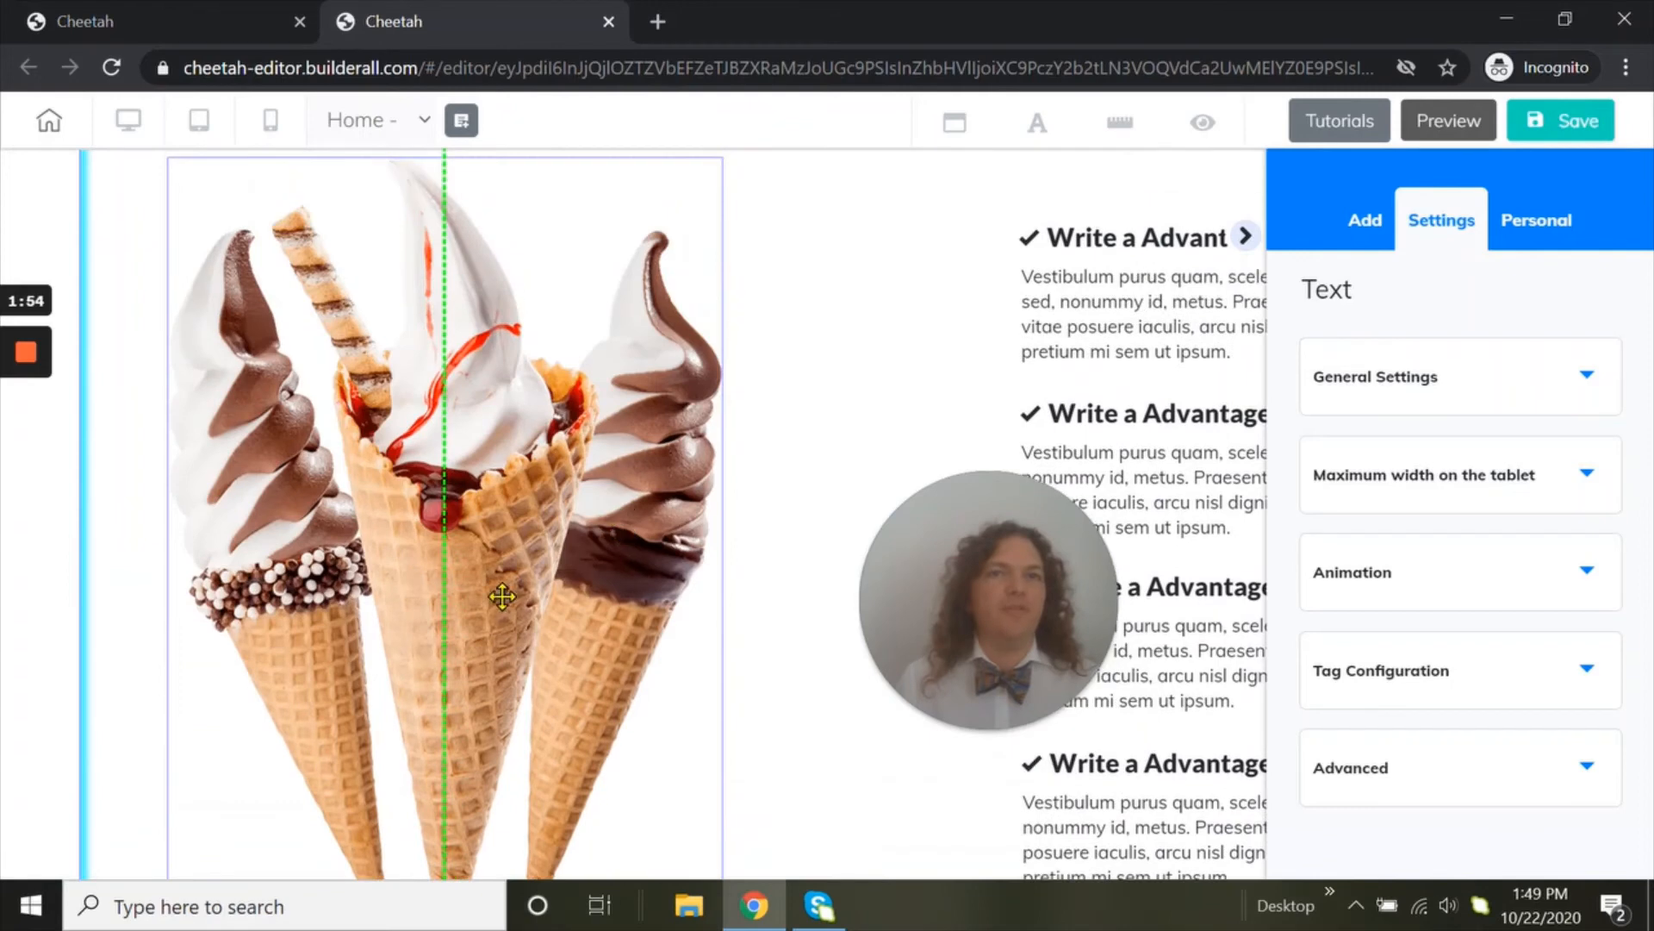
Open the ice cream cone image's general settings and start changing its picture
{"action": "left_click", "coordinate": [505, 600]}
{"action": "scroll", "coordinate": [546, 586], "scroll_direction": "up", "scroll_amount": 1}
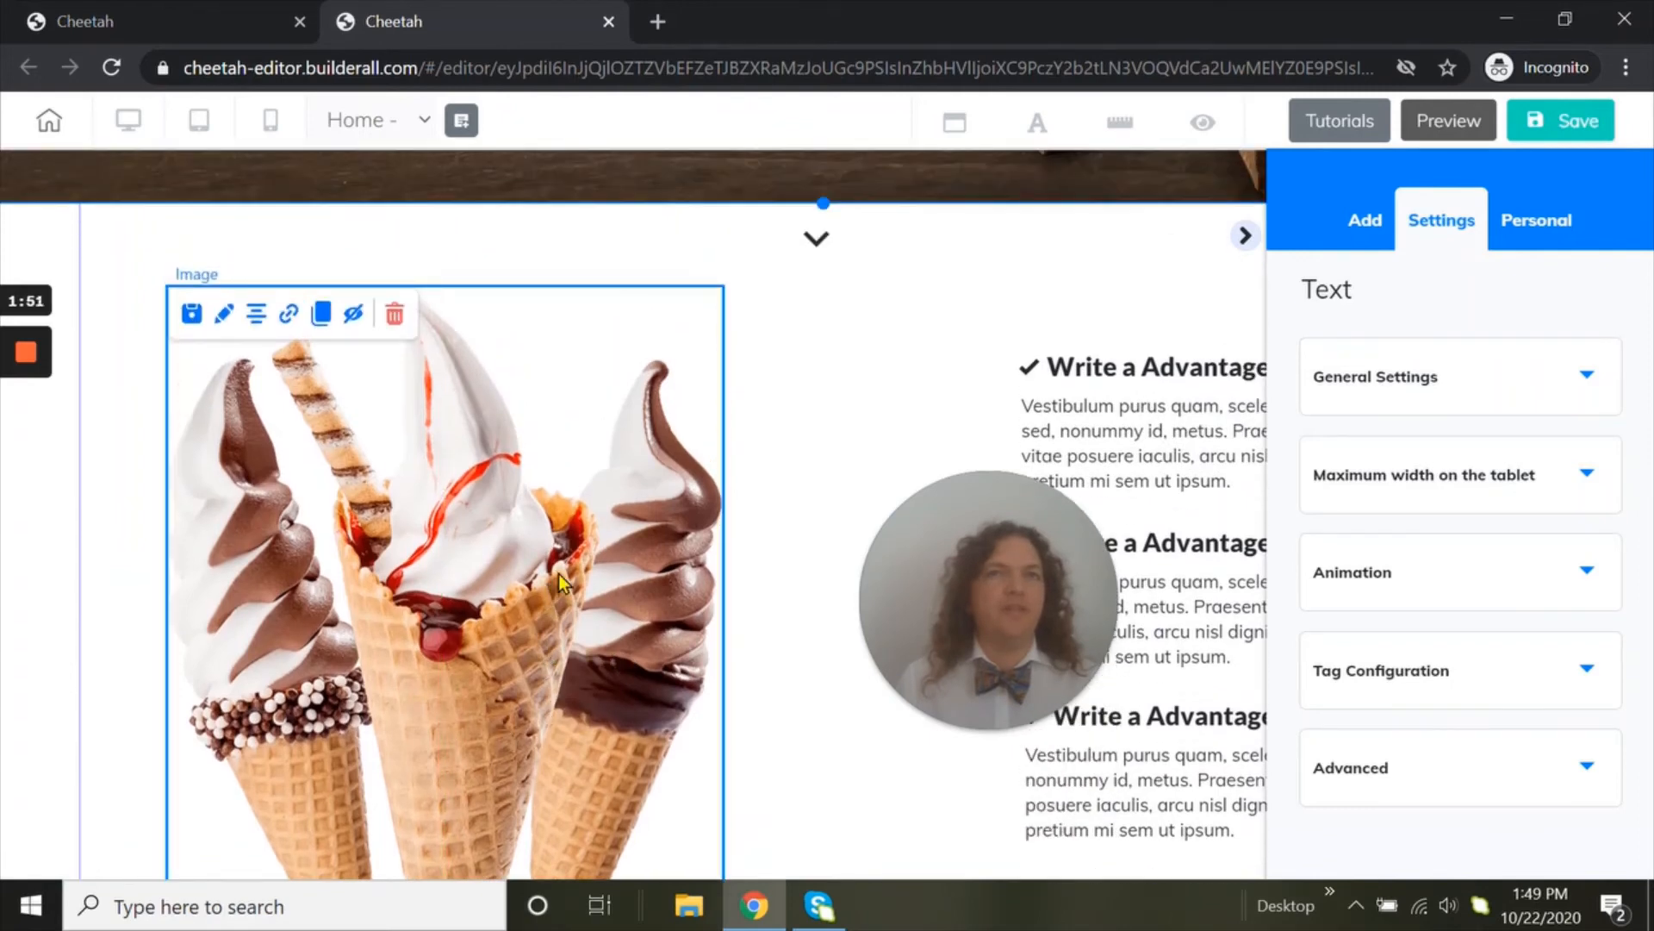
{"action": "left_click", "coordinate": [222, 316]}
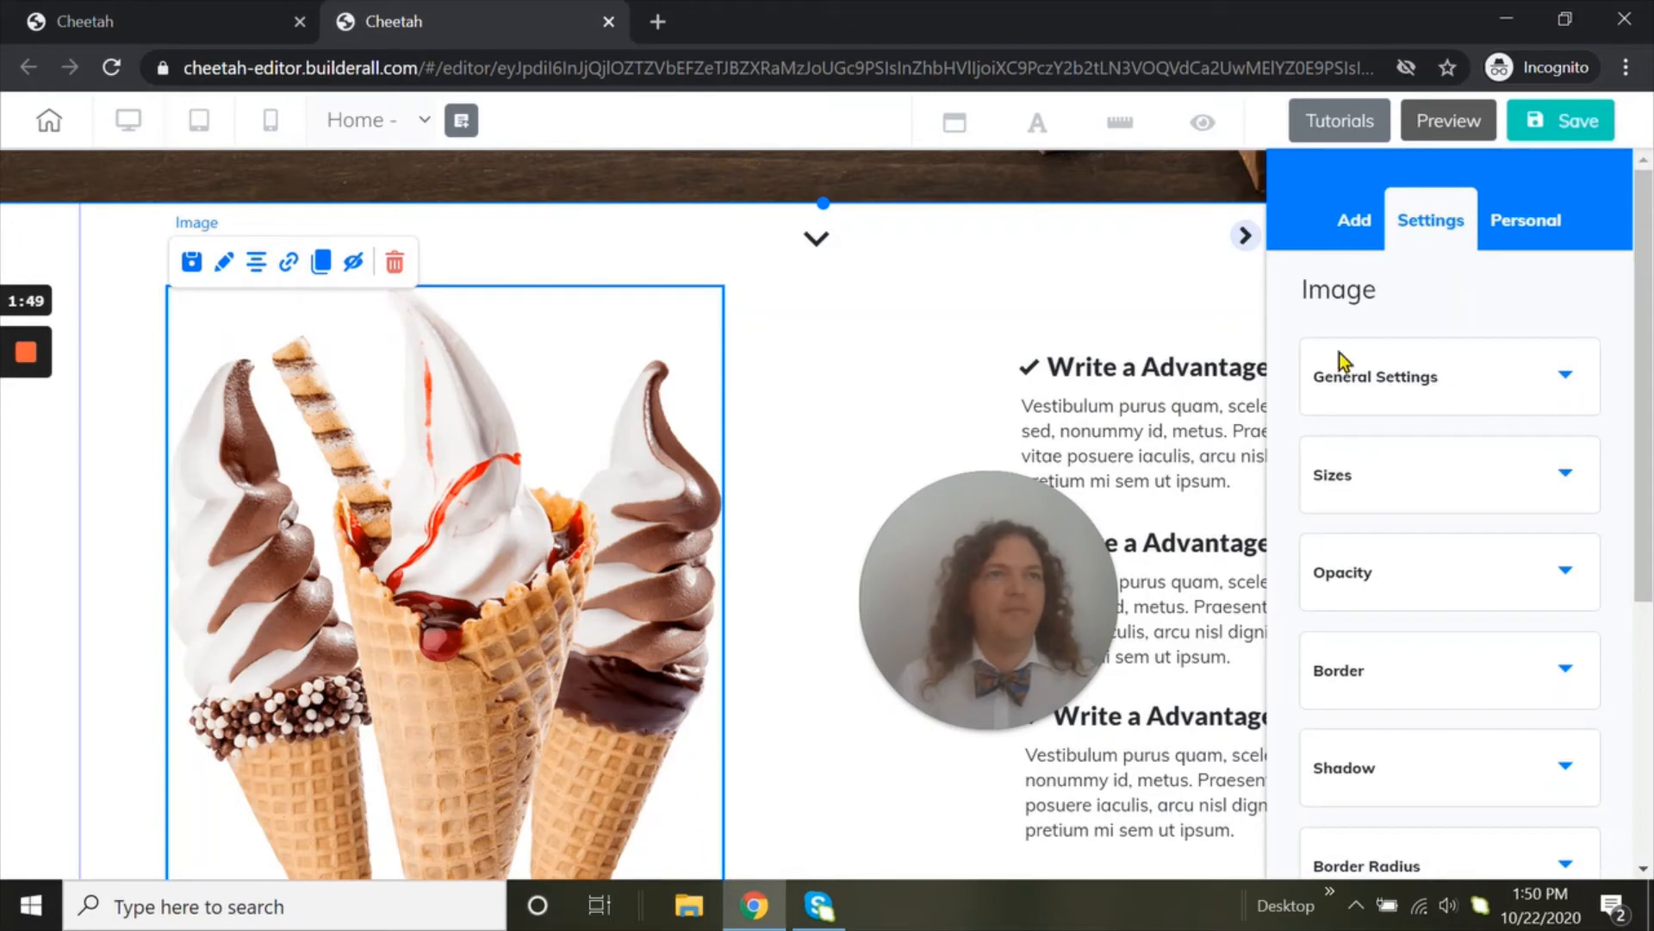
{"action": "left_click", "coordinate": [1453, 390]}
{"action": "scroll", "coordinate": [1451, 392], "scroll_direction": "down", "scroll_amount": 3}
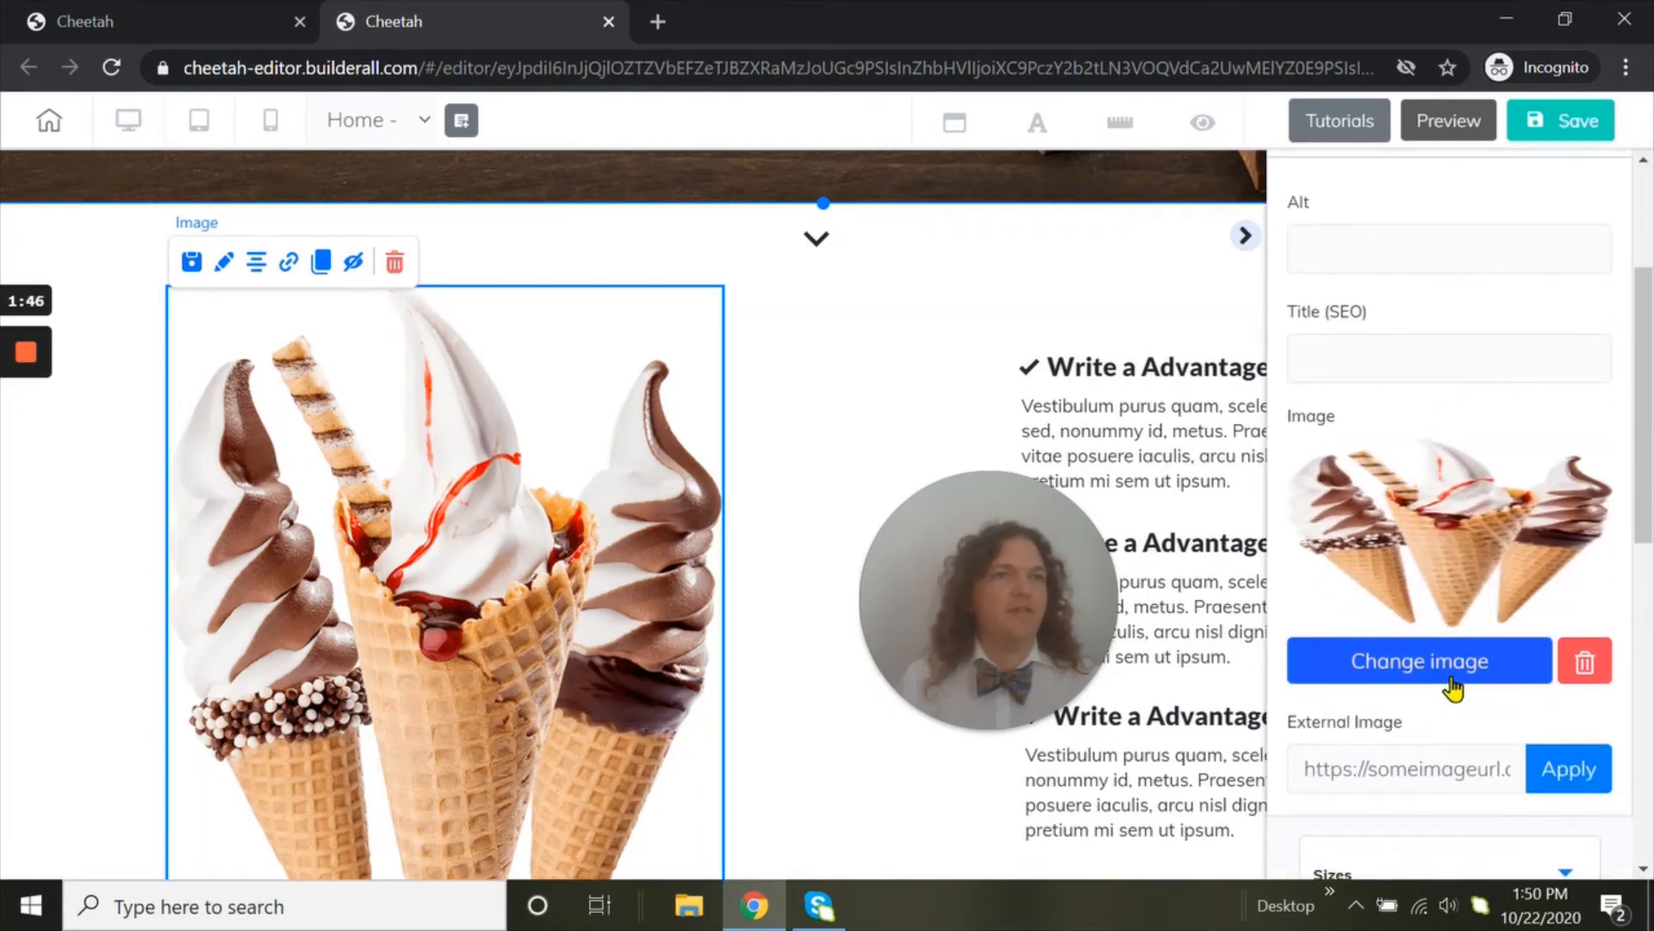
{"action": "left_click", "coordinate": [1449, 677]}
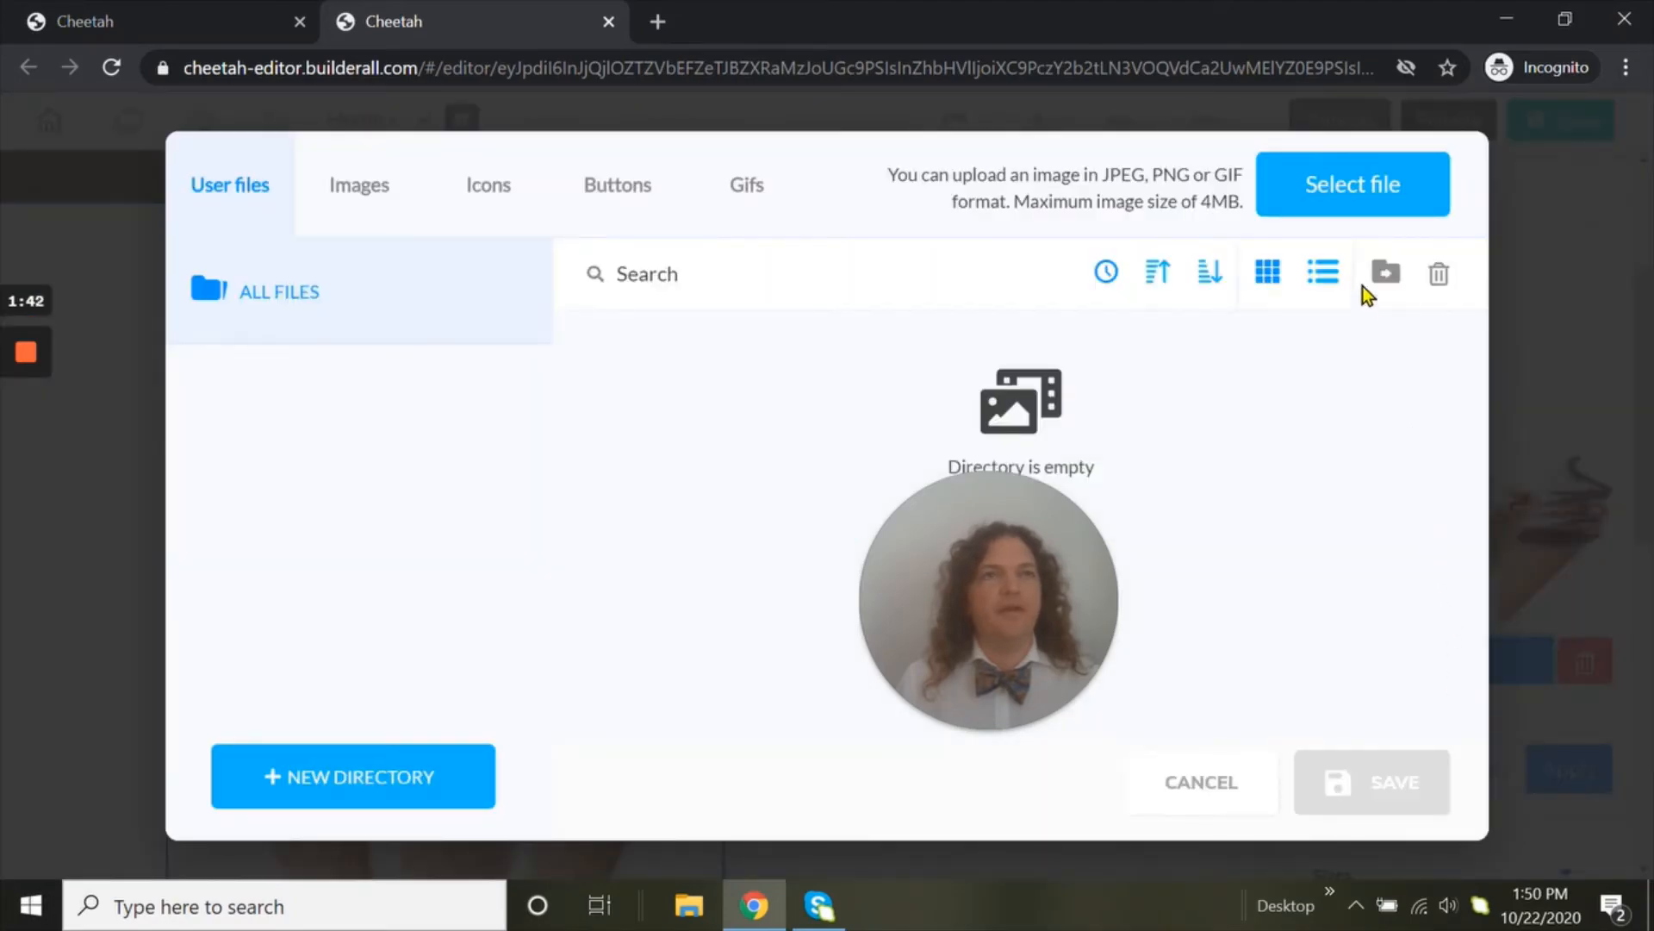
Upload the bow tie portrait photo from the Downloads folder and apply it in place of the ice cream cone picture
{"action": "left_click", "coordinate": [1355, 193]}
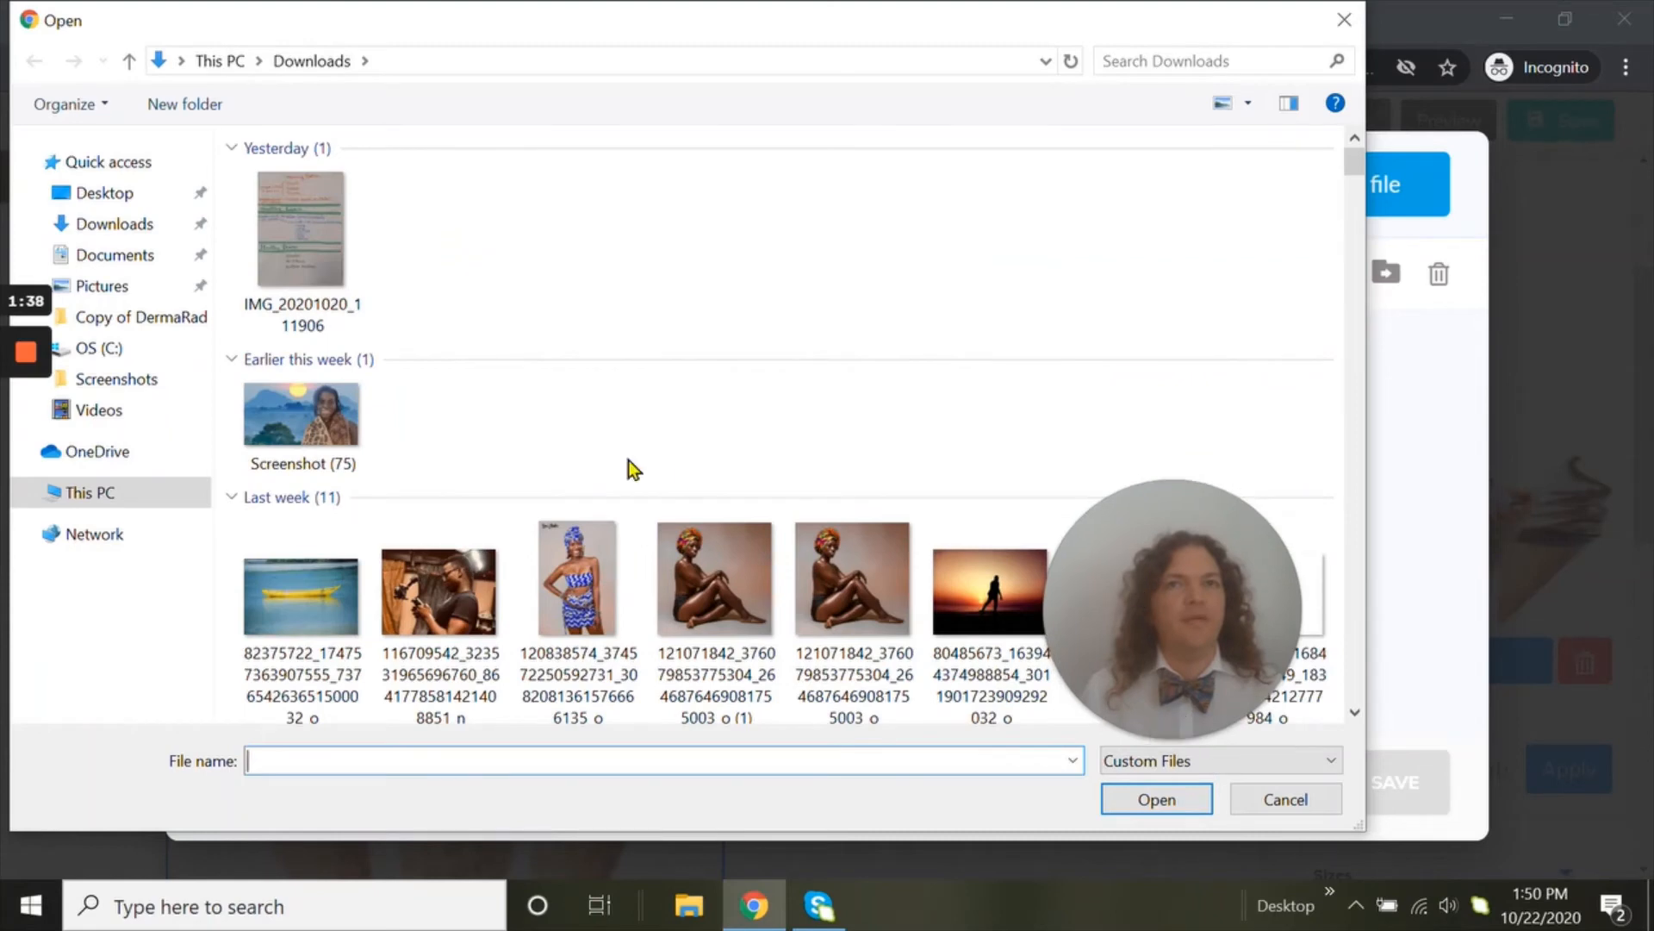
{"action": "scroll", "coordinate": [312, 436], "scroll_direction": "down", "scroll_amount": 5}
{"action": "left_click", "coordinate": [291, 572]}
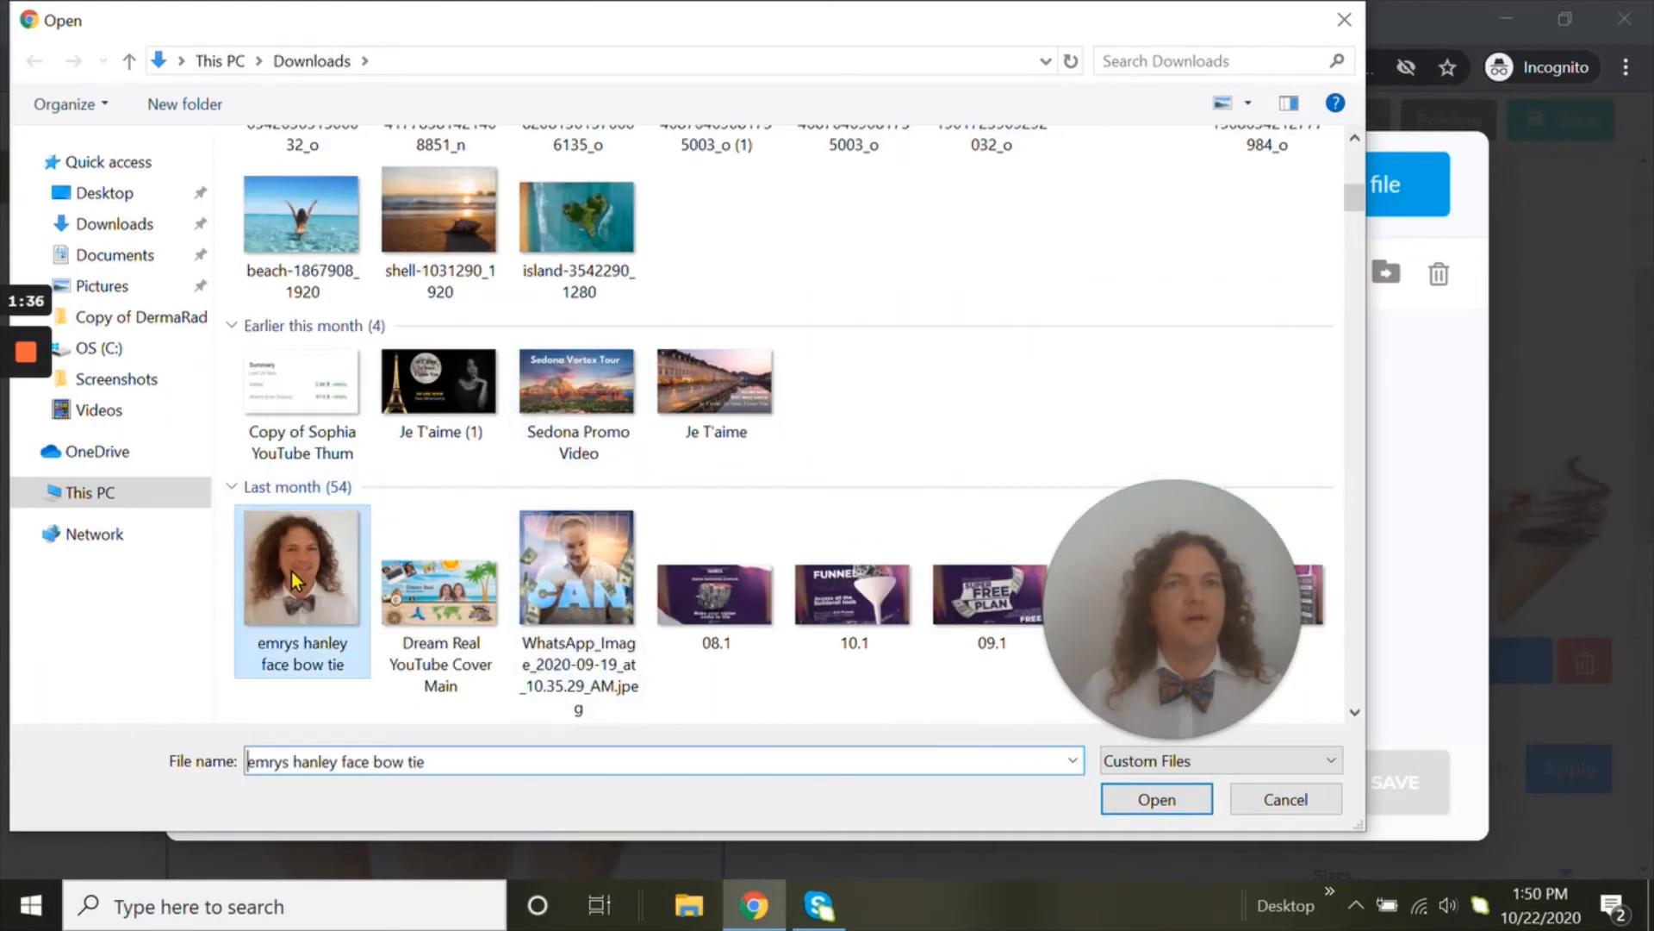
{"action": "left_click", "coordinate": [1141, 788]}
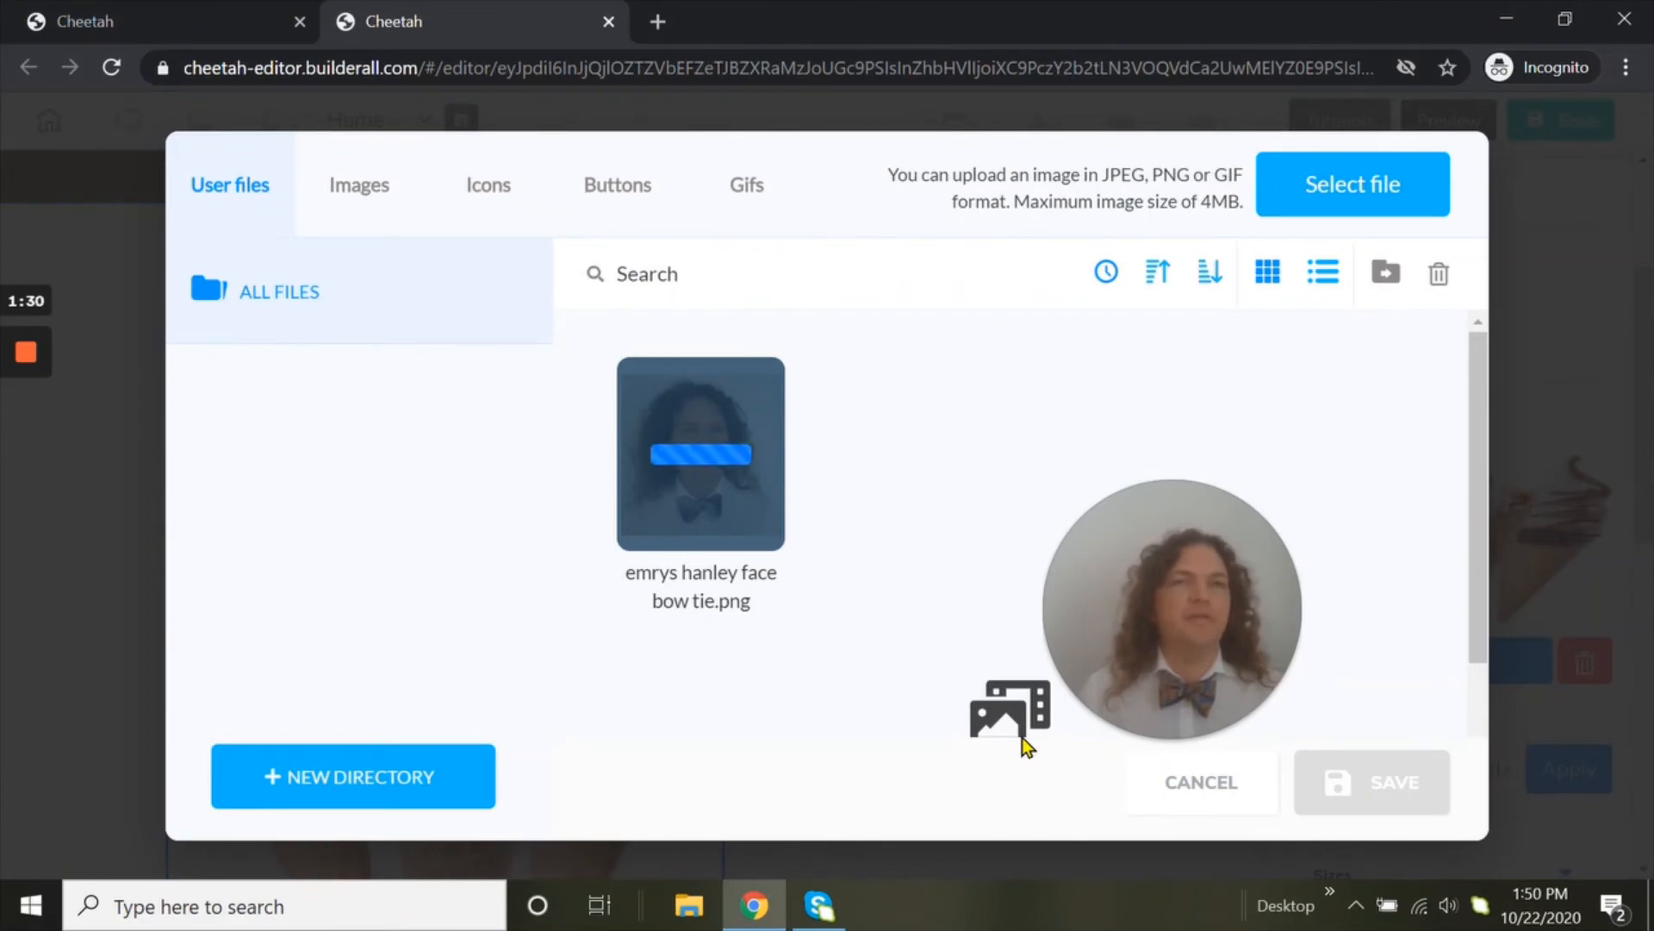
{"action": "left_click", "coordinate": [757, 551]}
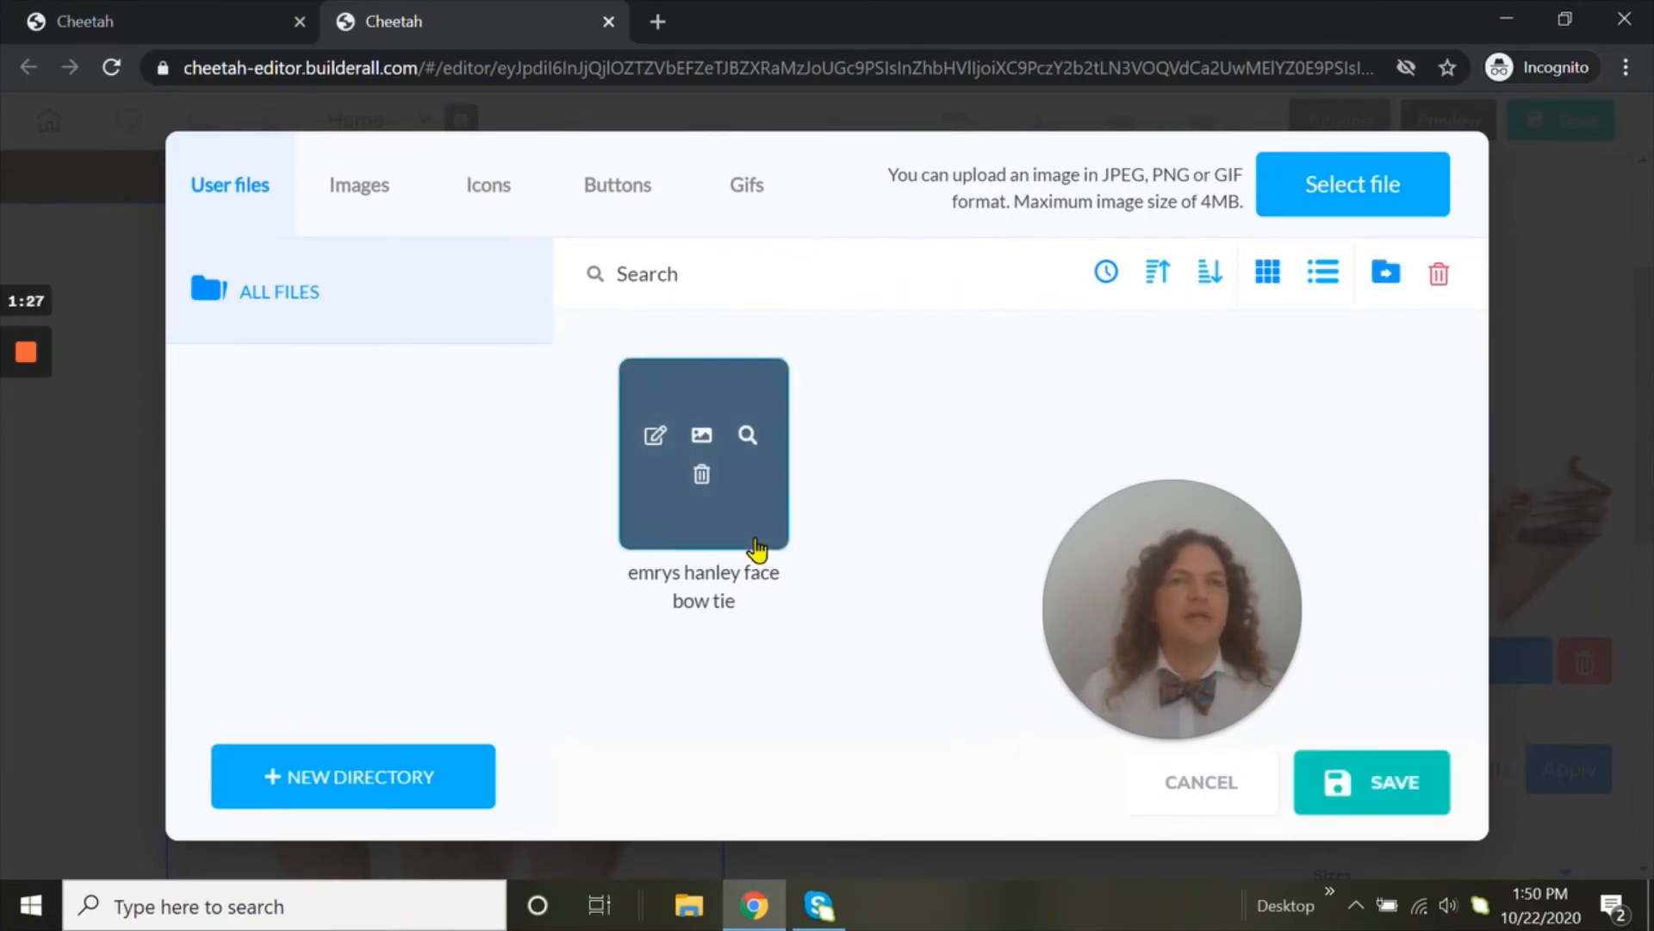
{"action": "left_click", "coordinate": [1312, 765]}
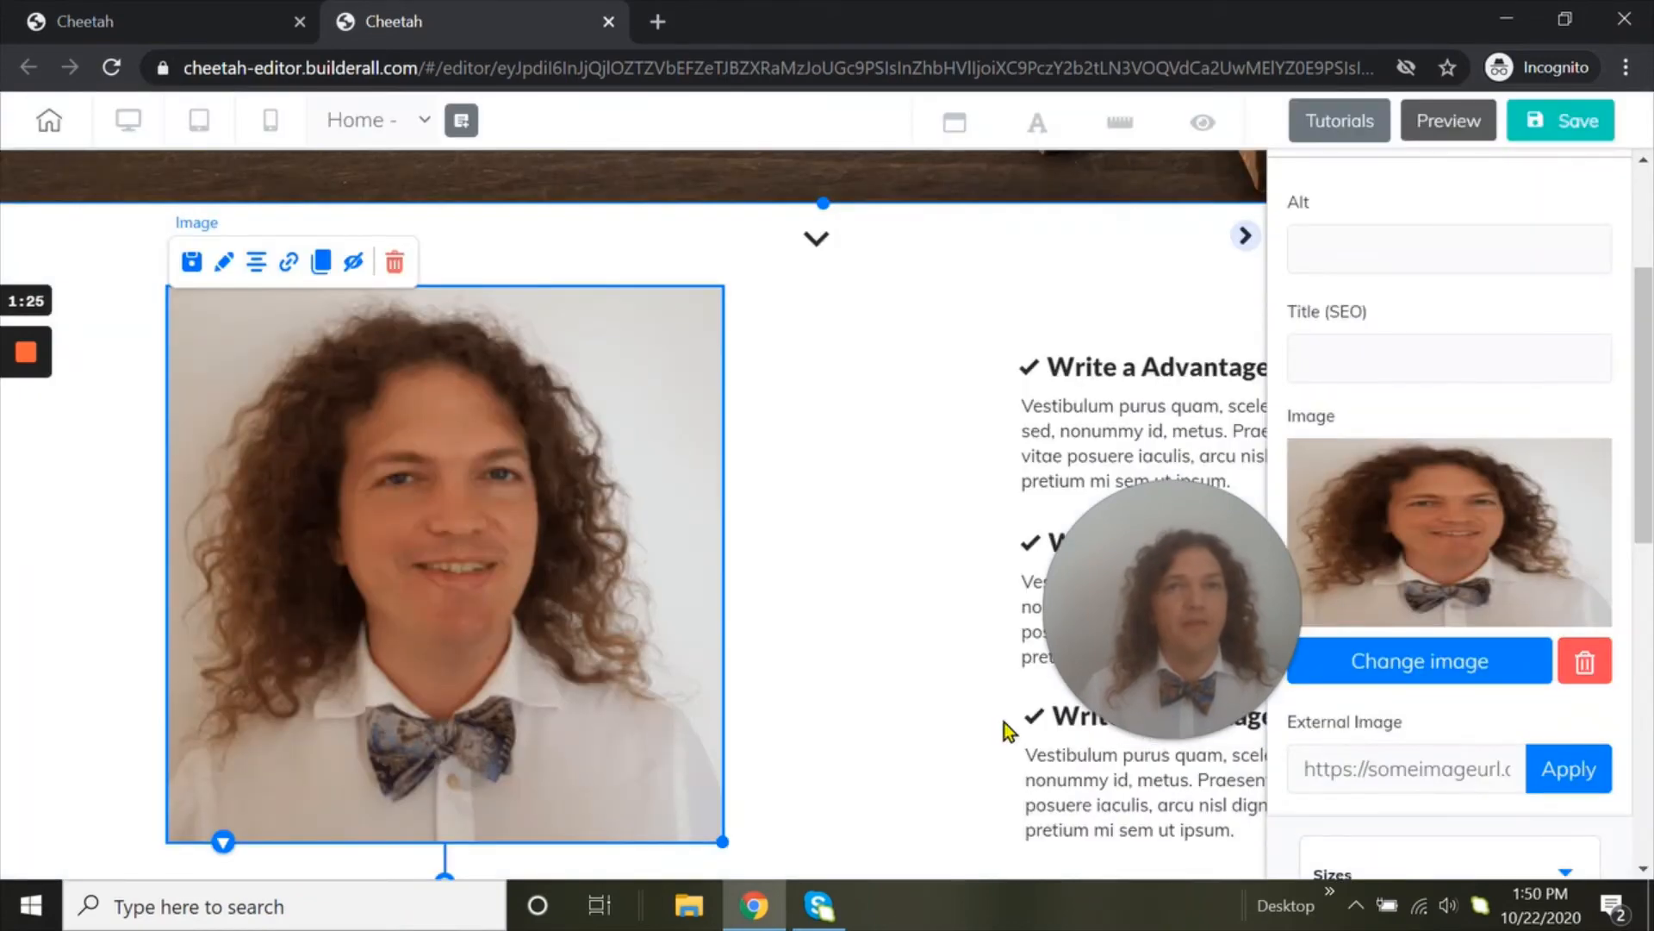
Save the site and decline publishing it for now
{"action": "left_click", "coordinate": [1544, 127]}
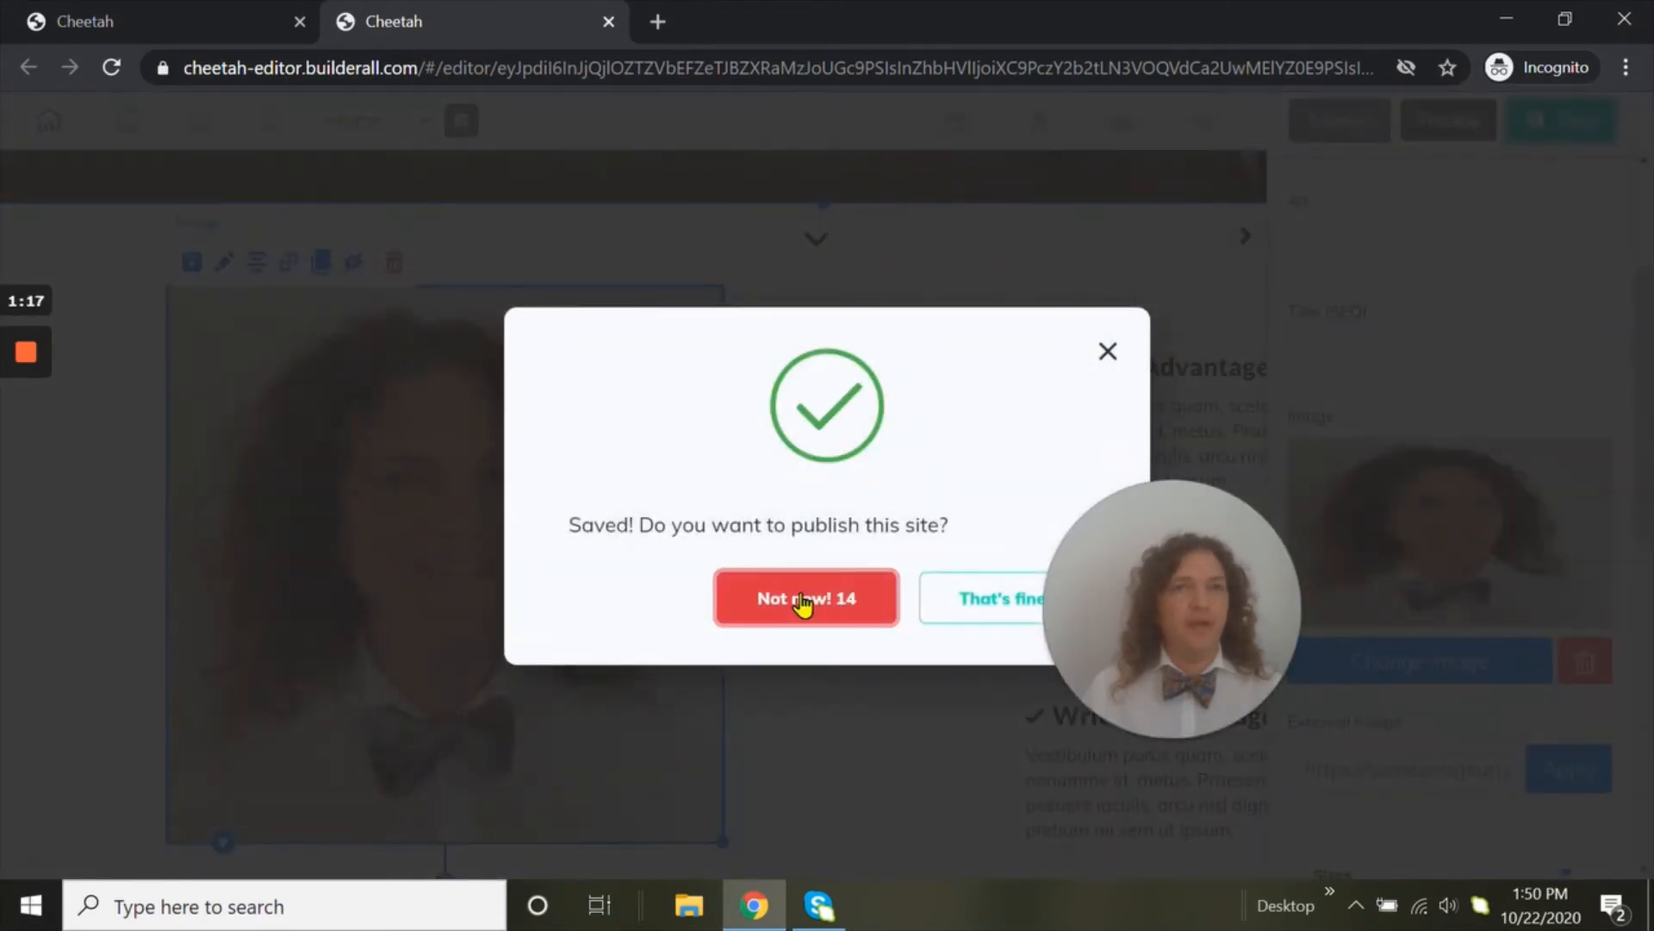
{"action": "left_click_drag", "start_coordinate": [1268, 610], "coordinate": [1461, 356]}
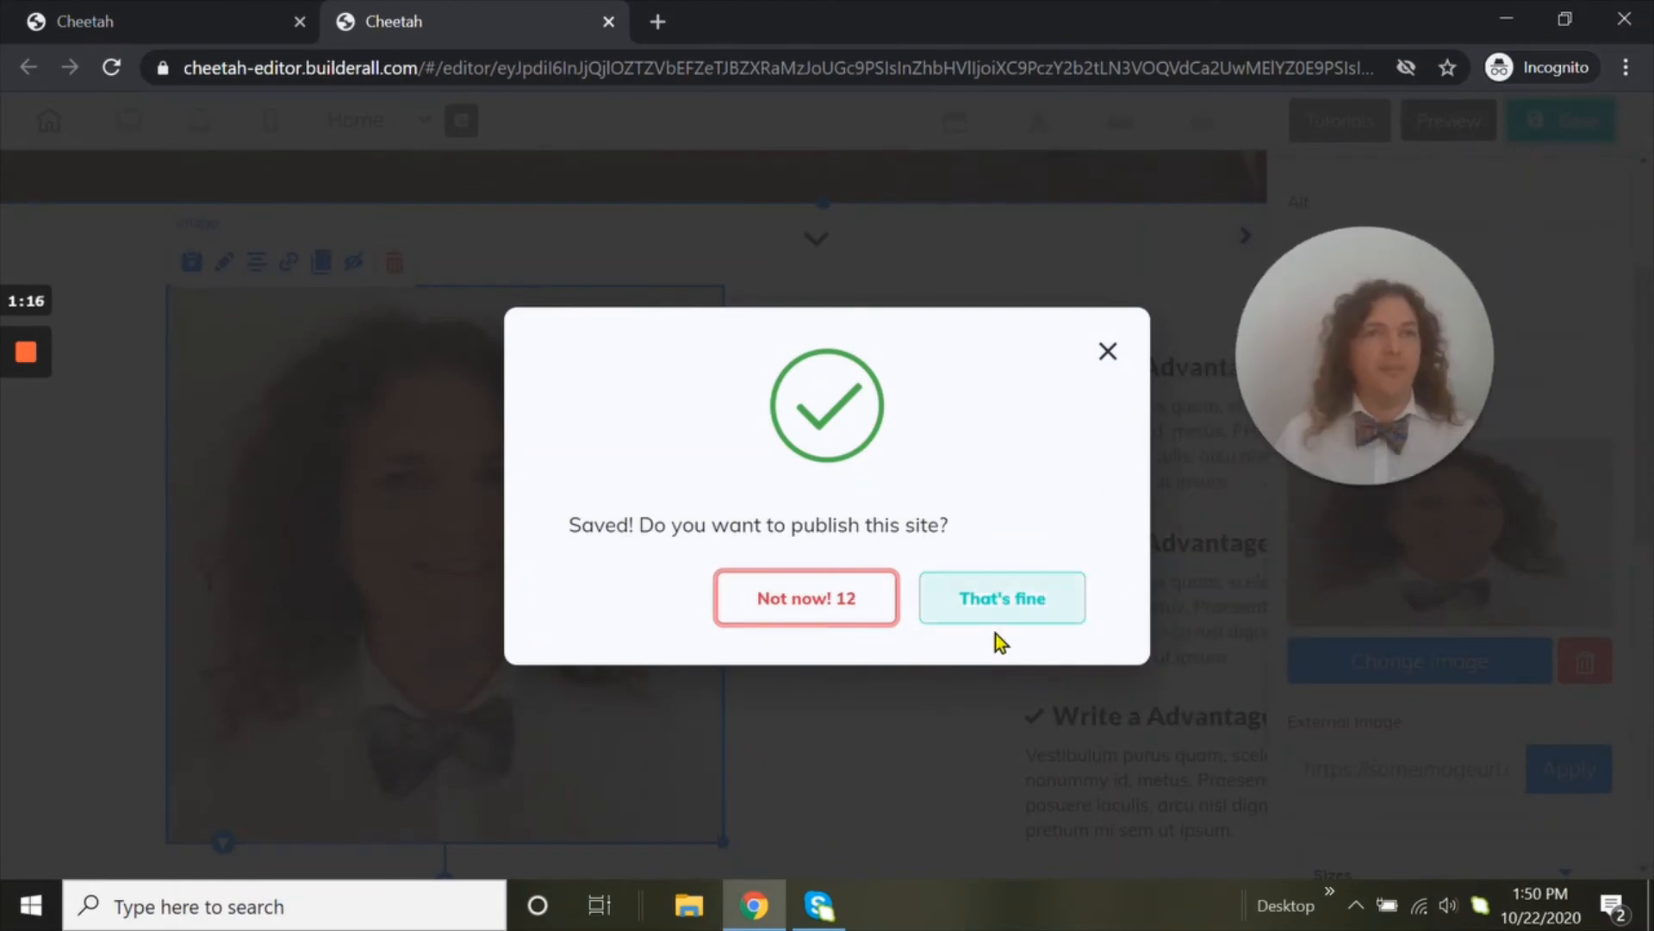
{"action": "left_click", "coordinate": [773, 617]}
{"action": "left_click_drag", "start_coordinate": [1378, 371], "coordinate": [961, 653]}
Collapse the settings sidebar to view the hero section at full width, and select the hero panel
{"action": "scroll", "coordinate": [1148, 541], "scroll_direction": "down", "scroll_amount": 3}
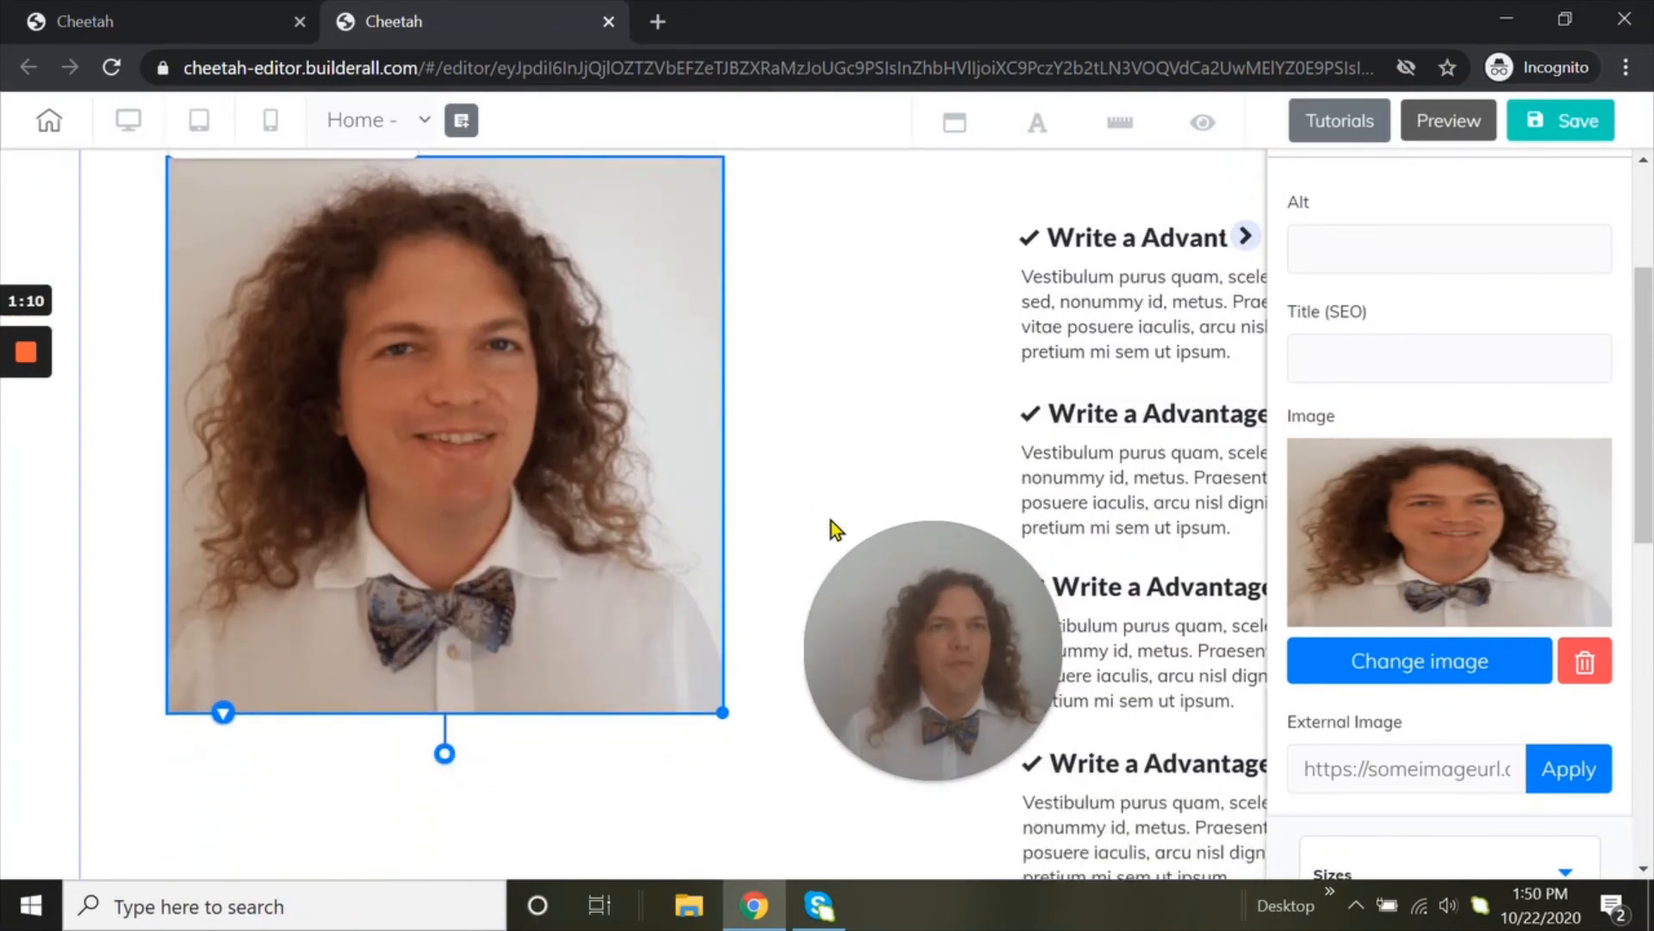
{"action": "scroll", "coordinate": [1116, 440], "scroll_direction": "up", "scroll_amount": 6}
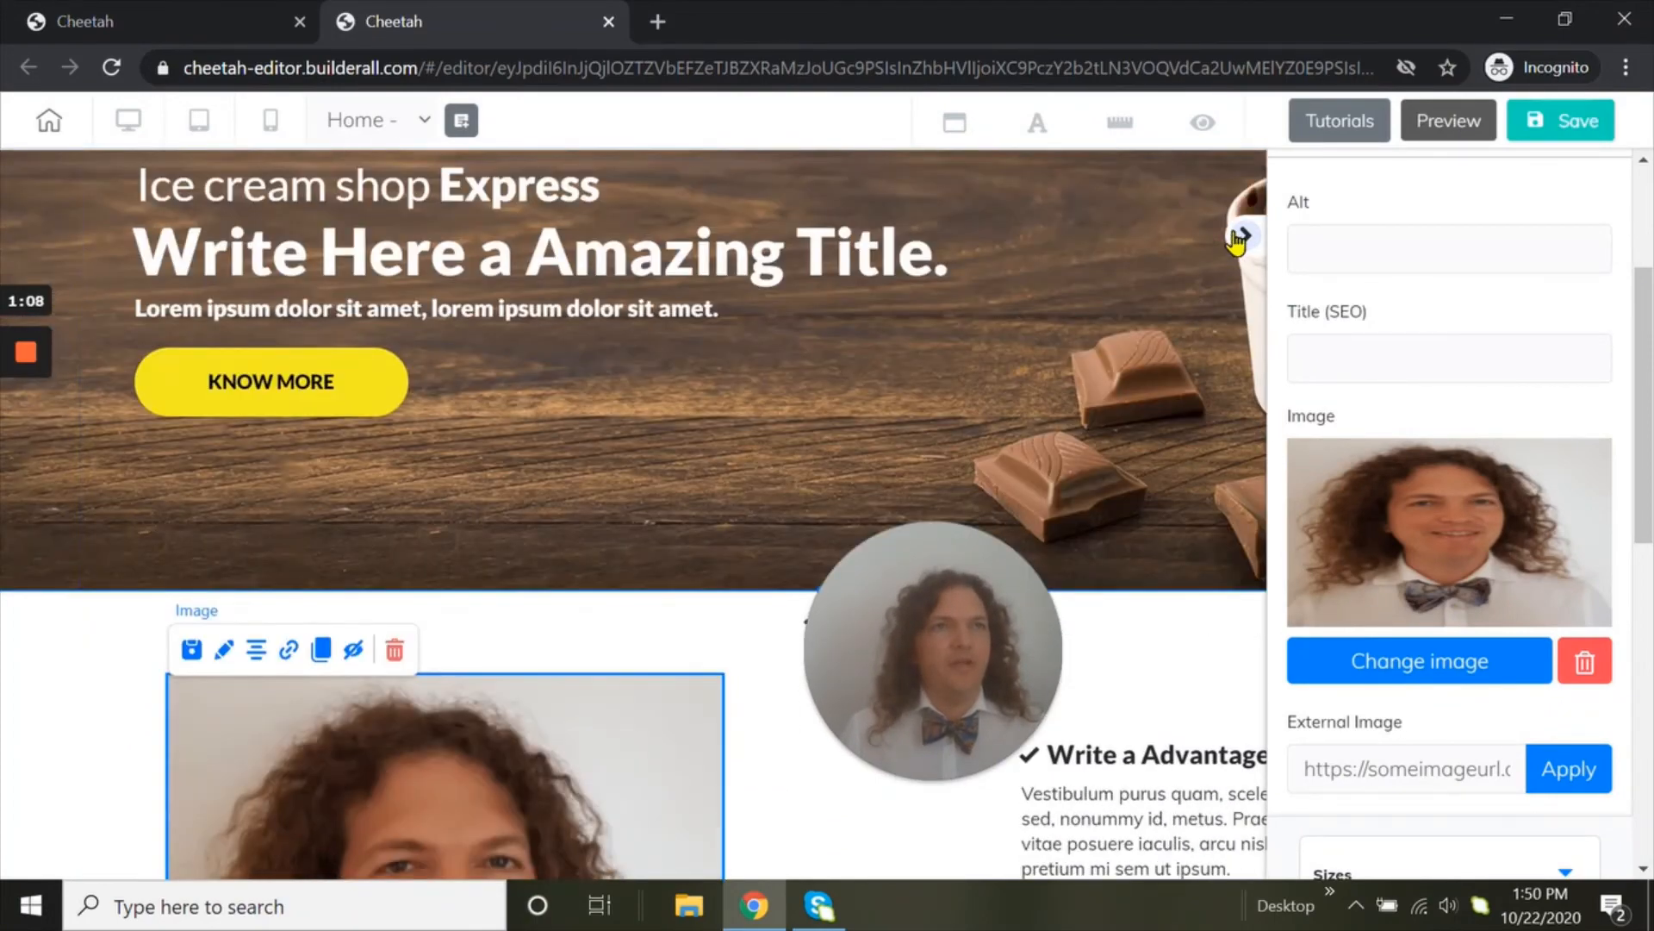
{"action": "left_click", "coordinate": [1239, 238]}
{"action": "scroll", "coordinate": [483, 345], "scroll_direction": "up", "scroll_amount": 3}
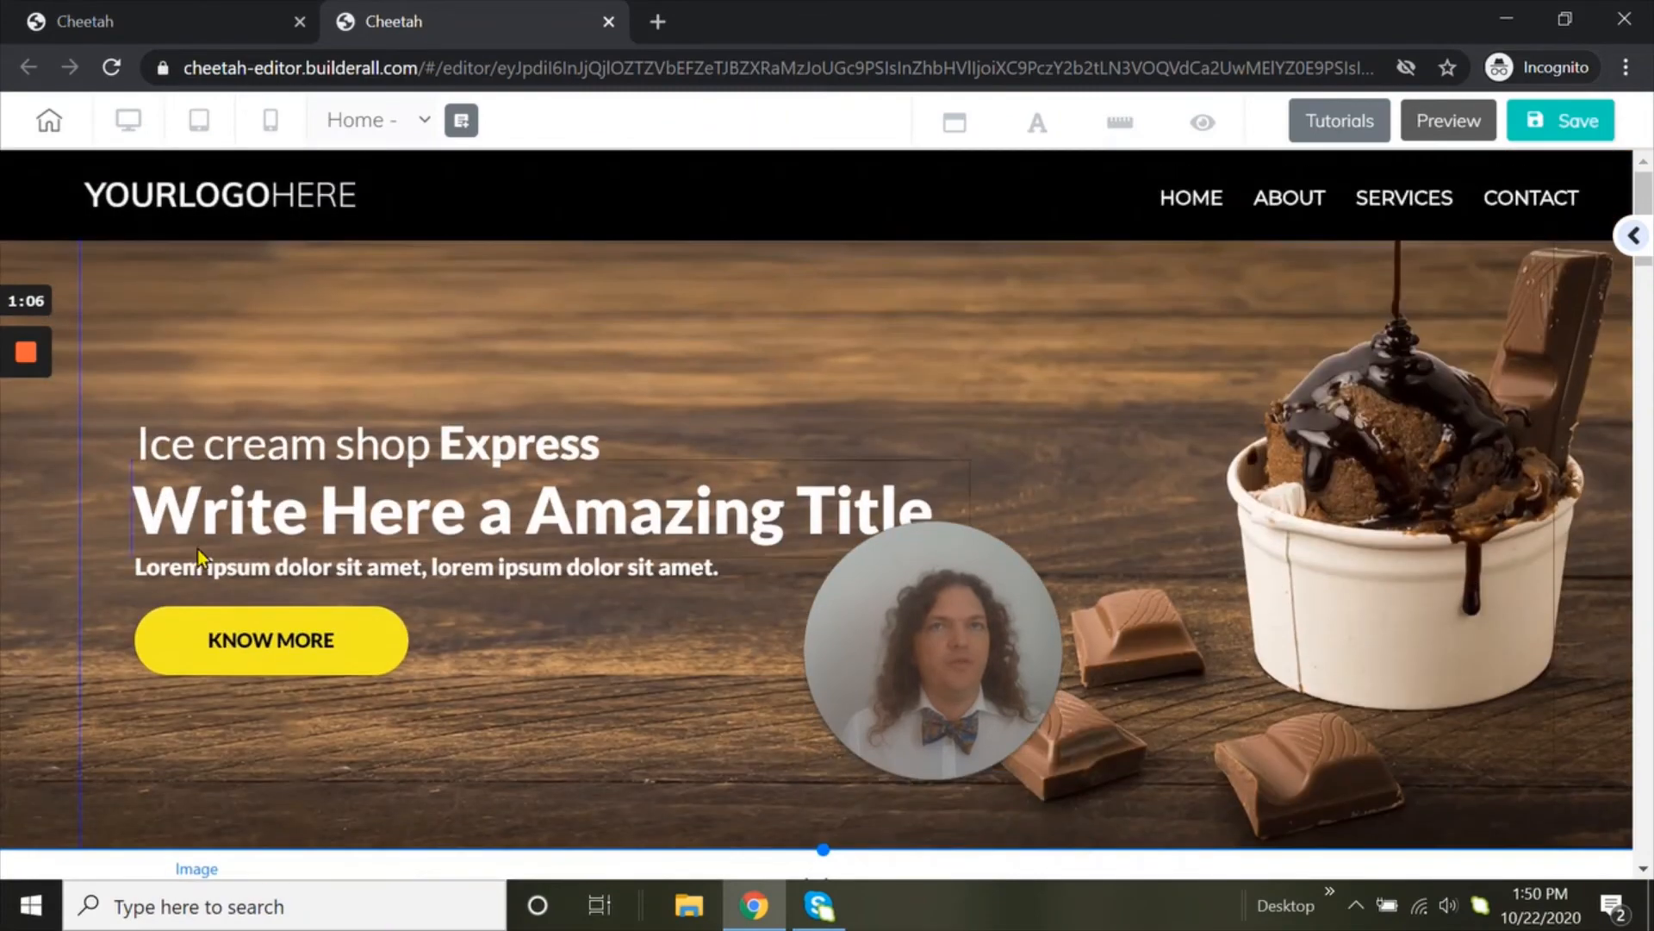
{"action": "mouse_move", "coordinate": [34, 465]}
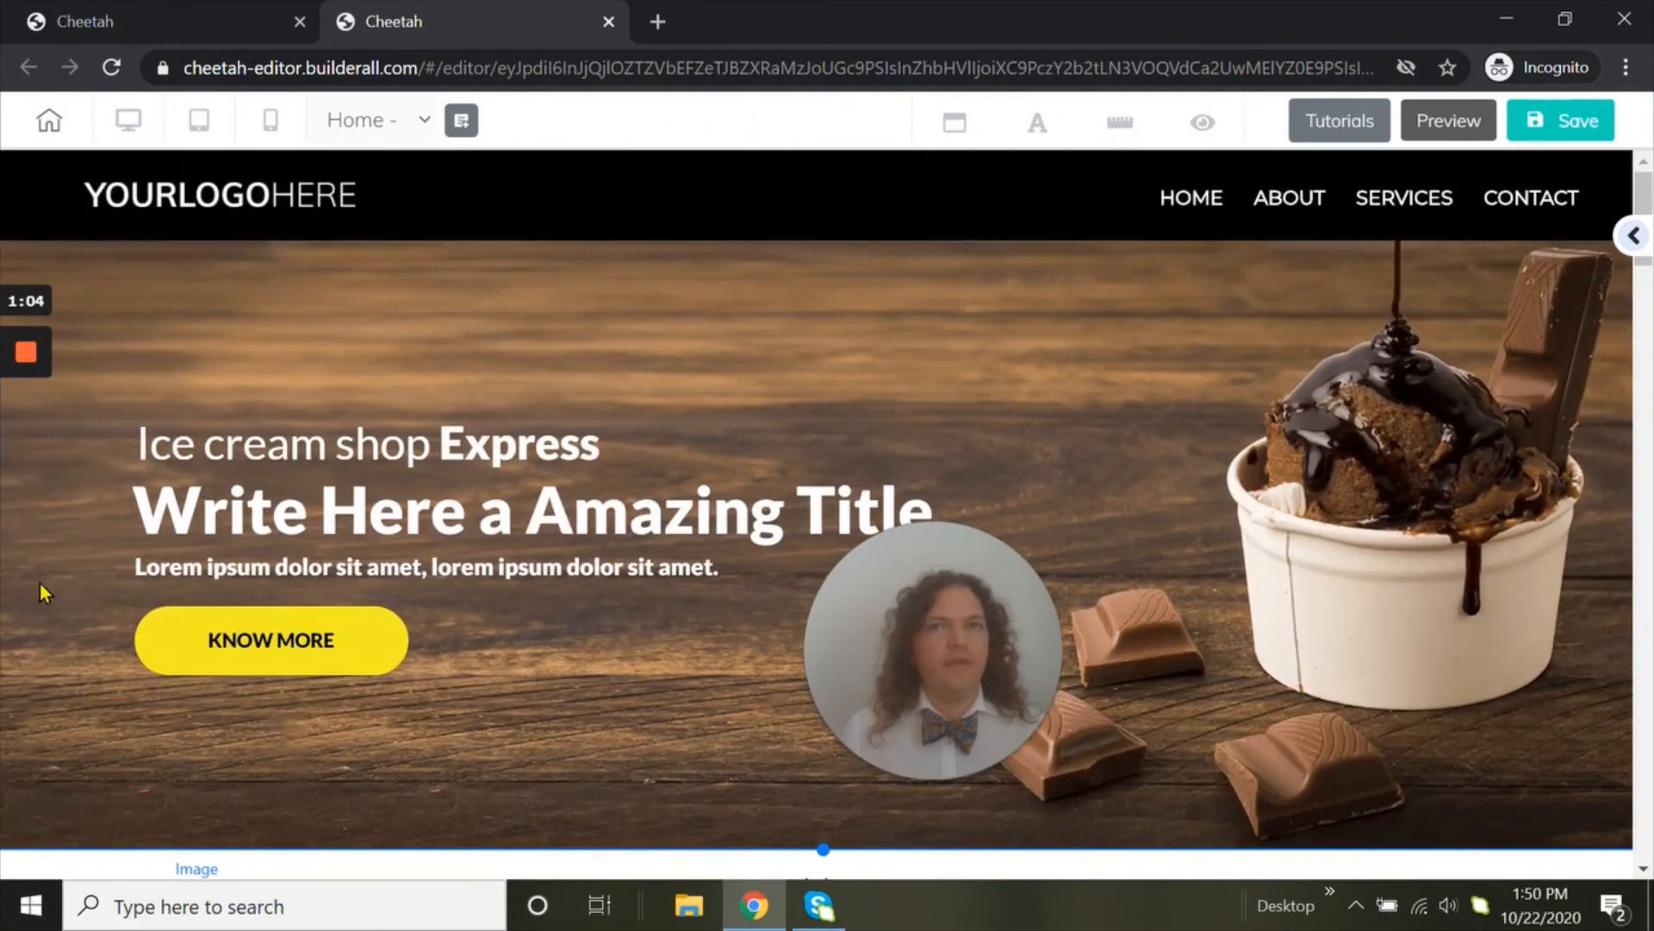
{"action": "left_click", "coordinate": [33, 638]}
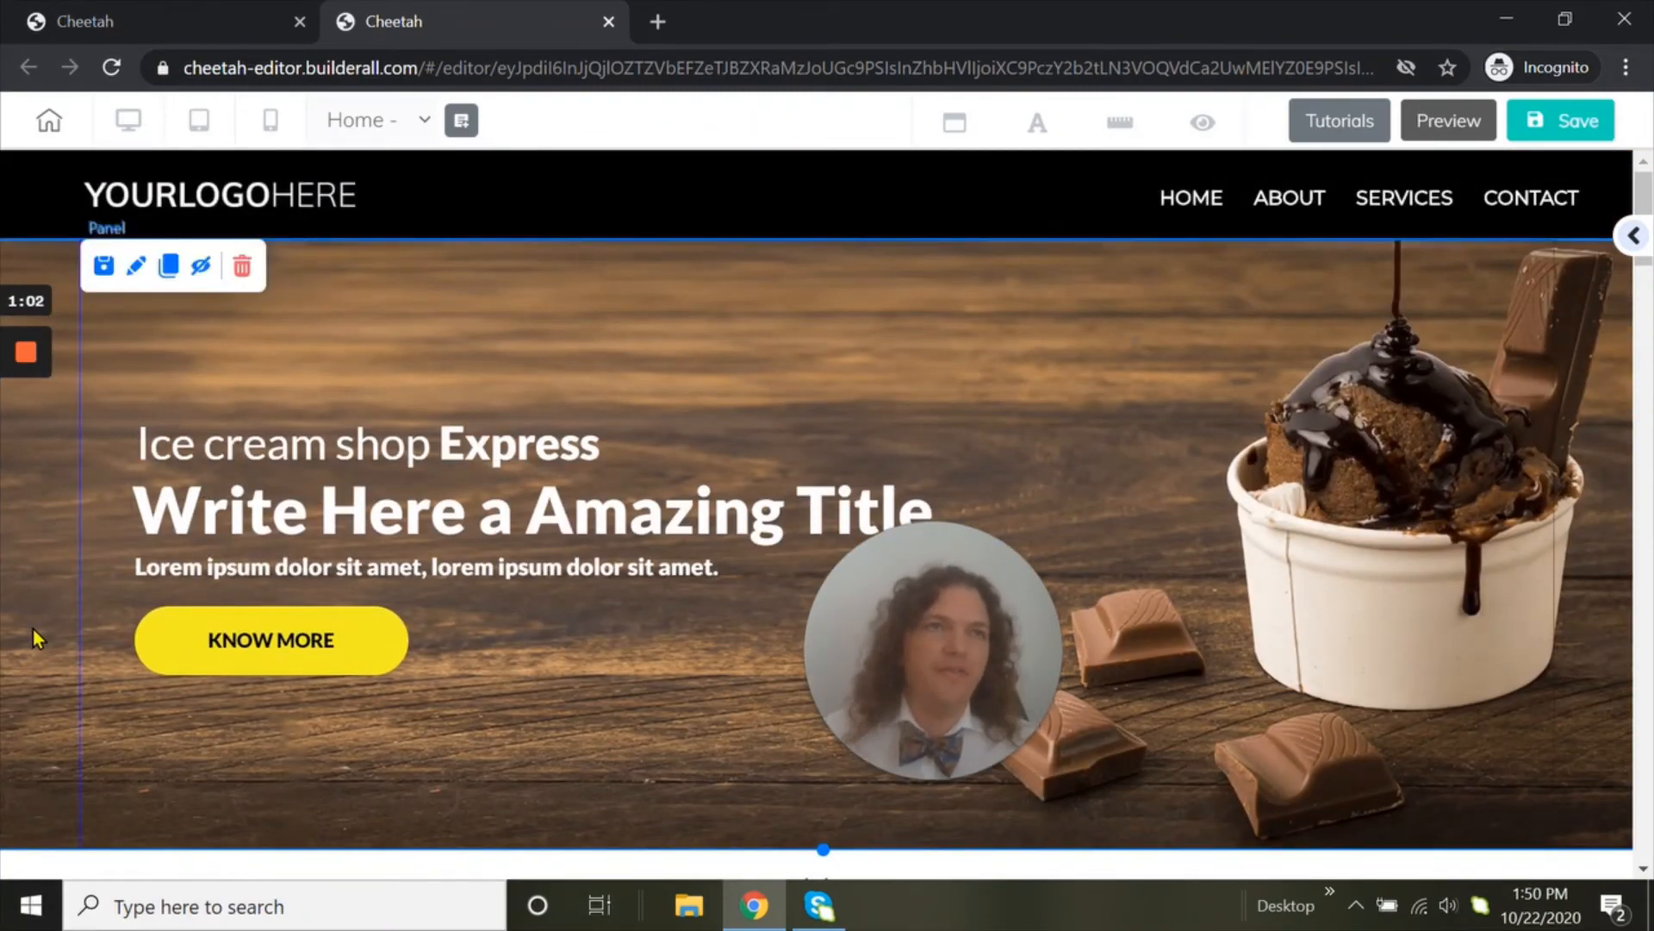
Reopen the sidebar and find the Testimonials category among the ready-made panels
{"action": "left_click", "coordinate": [1633, 242]}
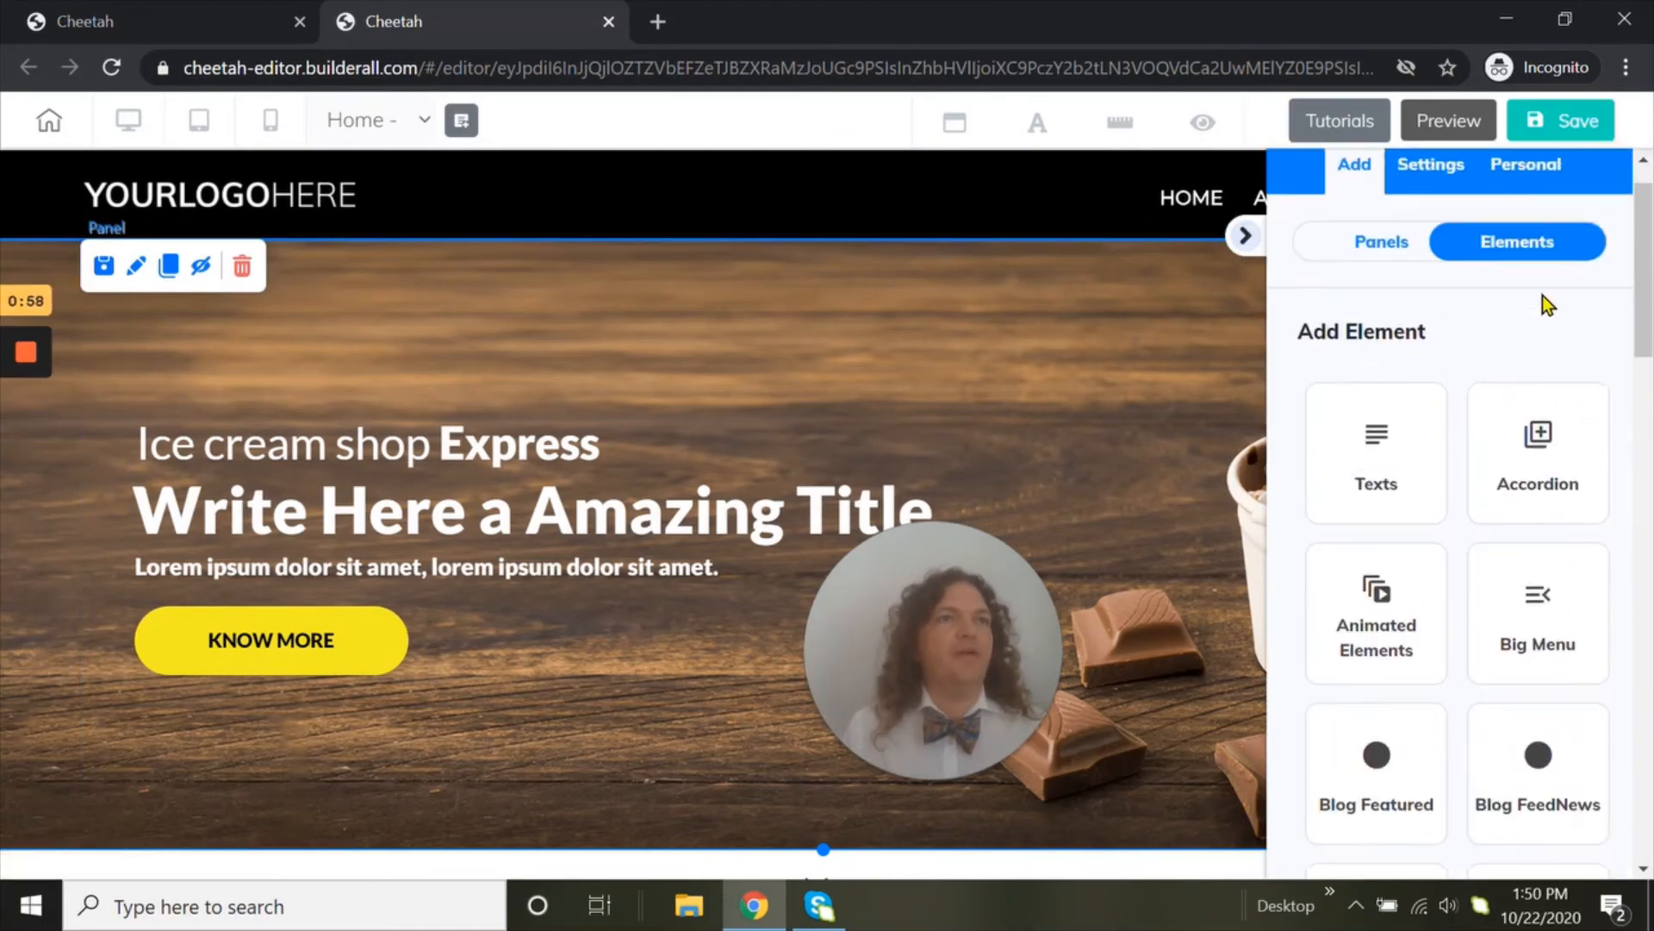
{"action": "left_click", "coordinate": [1359, 301]}
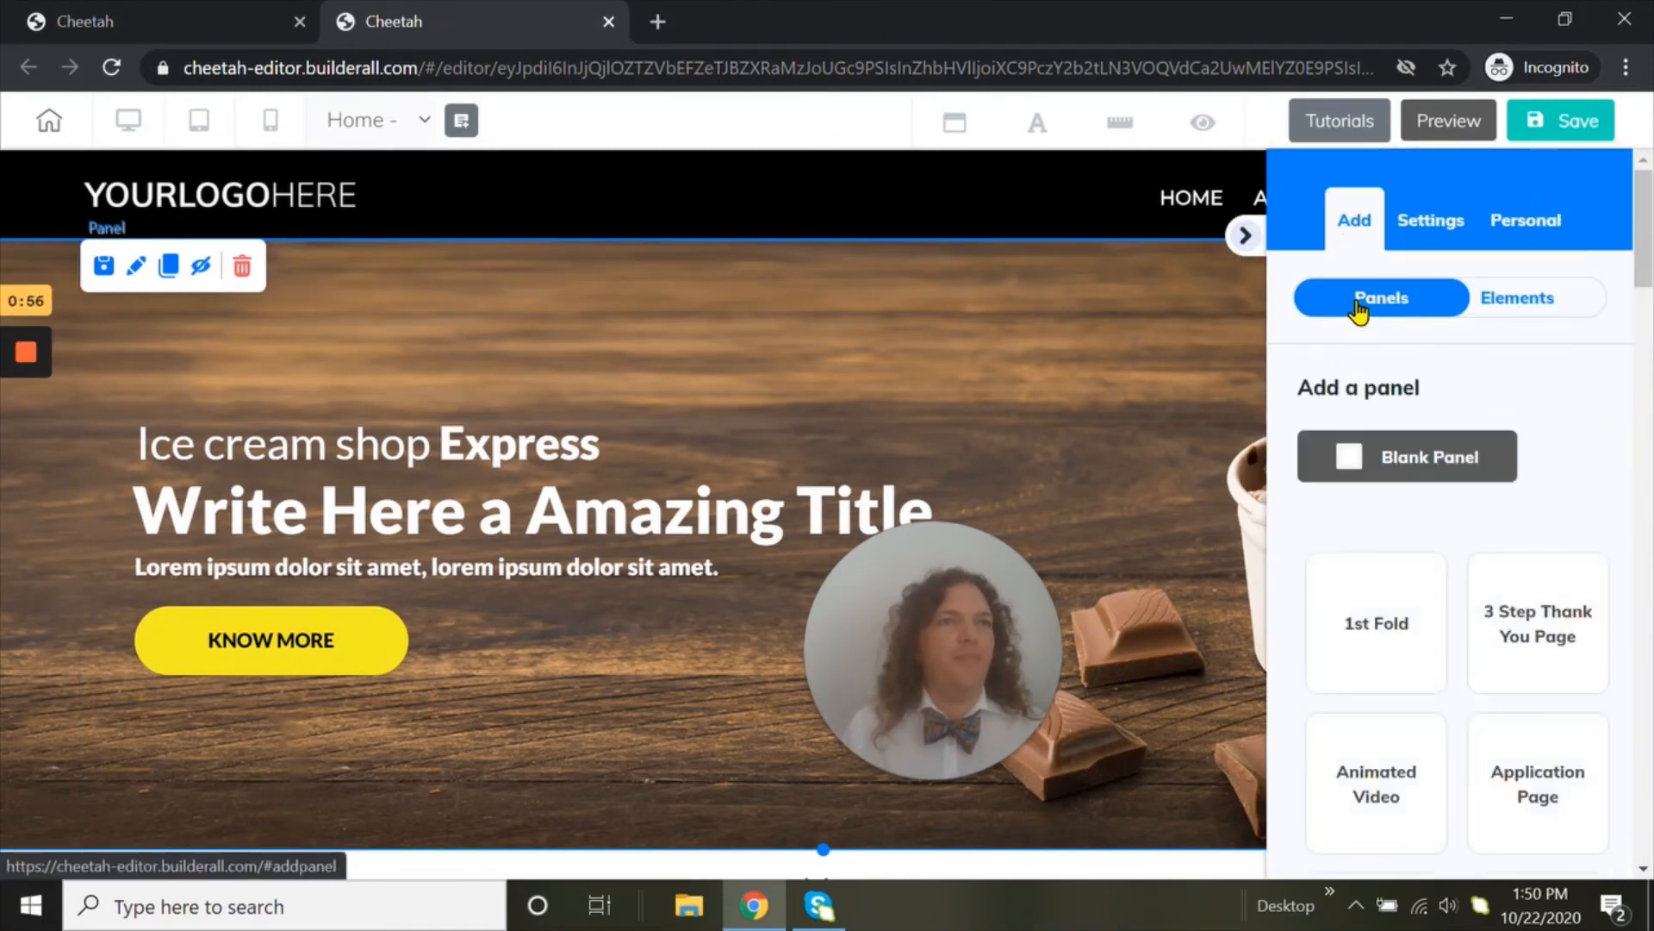
{"action": "scroll", "coordinate": [1451, 451], "scroll_direction": "down", "scroll_amount": 9}
{"action": "scroll", "coordinate": [1508, 486], "scroll_direction": "down", "scroll_amount": 10}
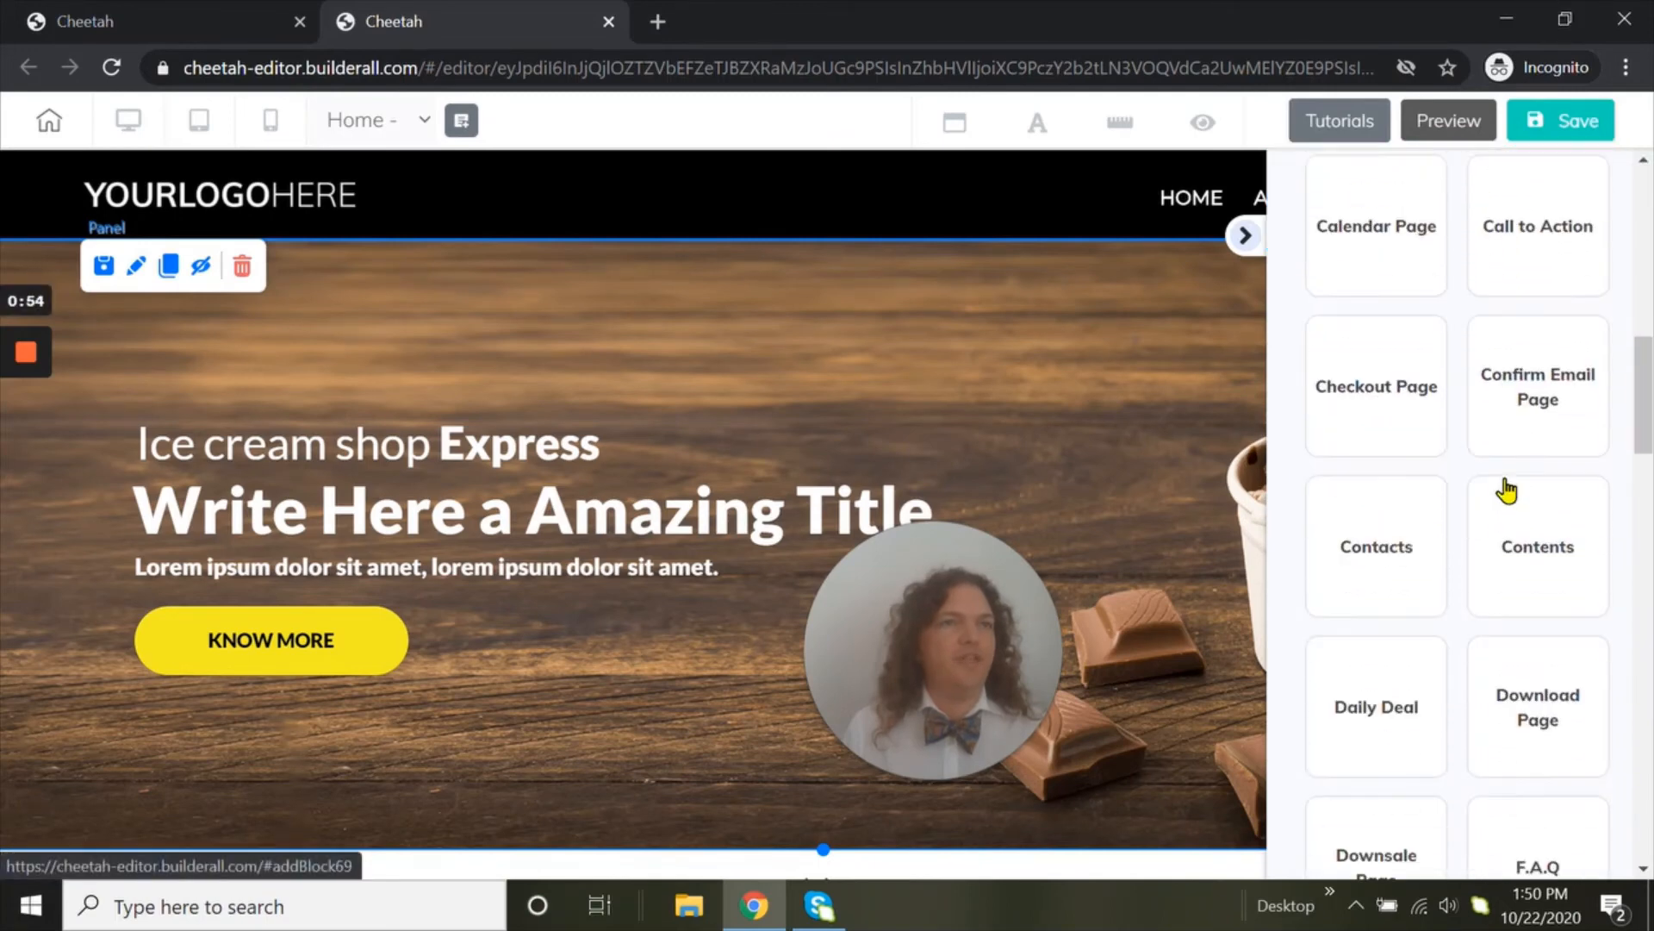
{"action": "scroll", "coordinate": [1531, 517], "scroll_direction": "down", "scroll_amount": 10}
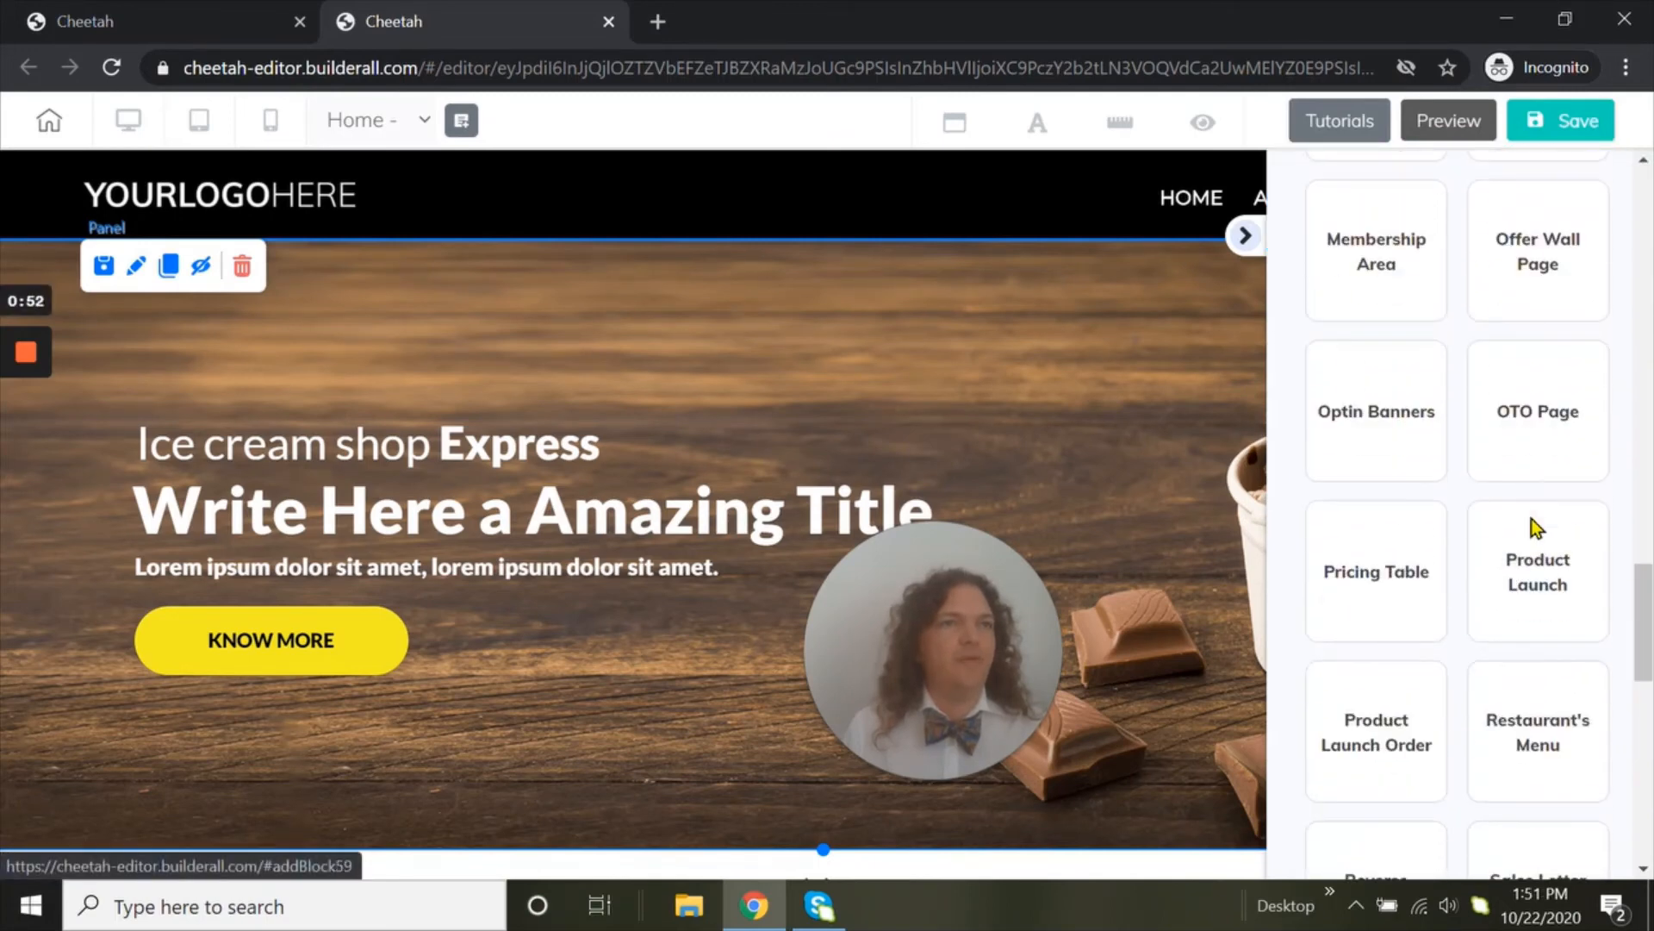
{"action": "scroll", "coordinate": [1531, 539], "scroll_direction": "down", "scroll_amount": 2}
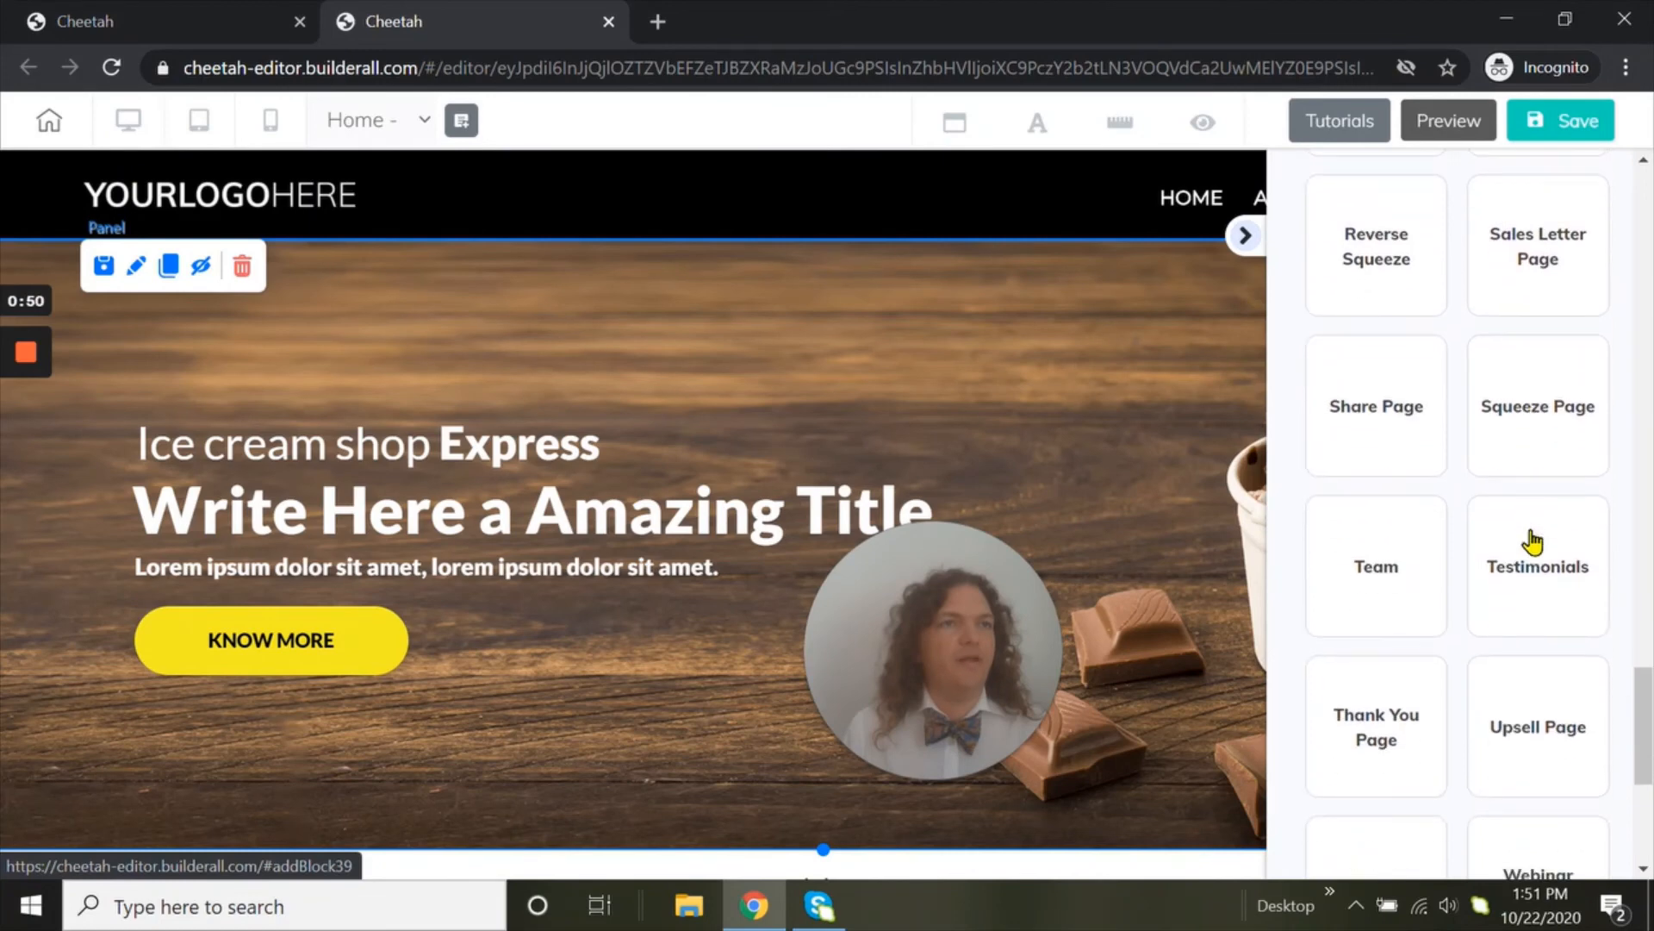
{"action": "left_click", "coordinate": [1530, 544]}
Add the Testimonials - 04 panel to the page
{"action": "scroll", "coordinate": [1530, 552], "scroll_direction": "down", "scroll_amount": 5}
{"action": "scroll", "coordinate": [1486, 552], "scroll_direction": "down", "scroll_amount": 6}
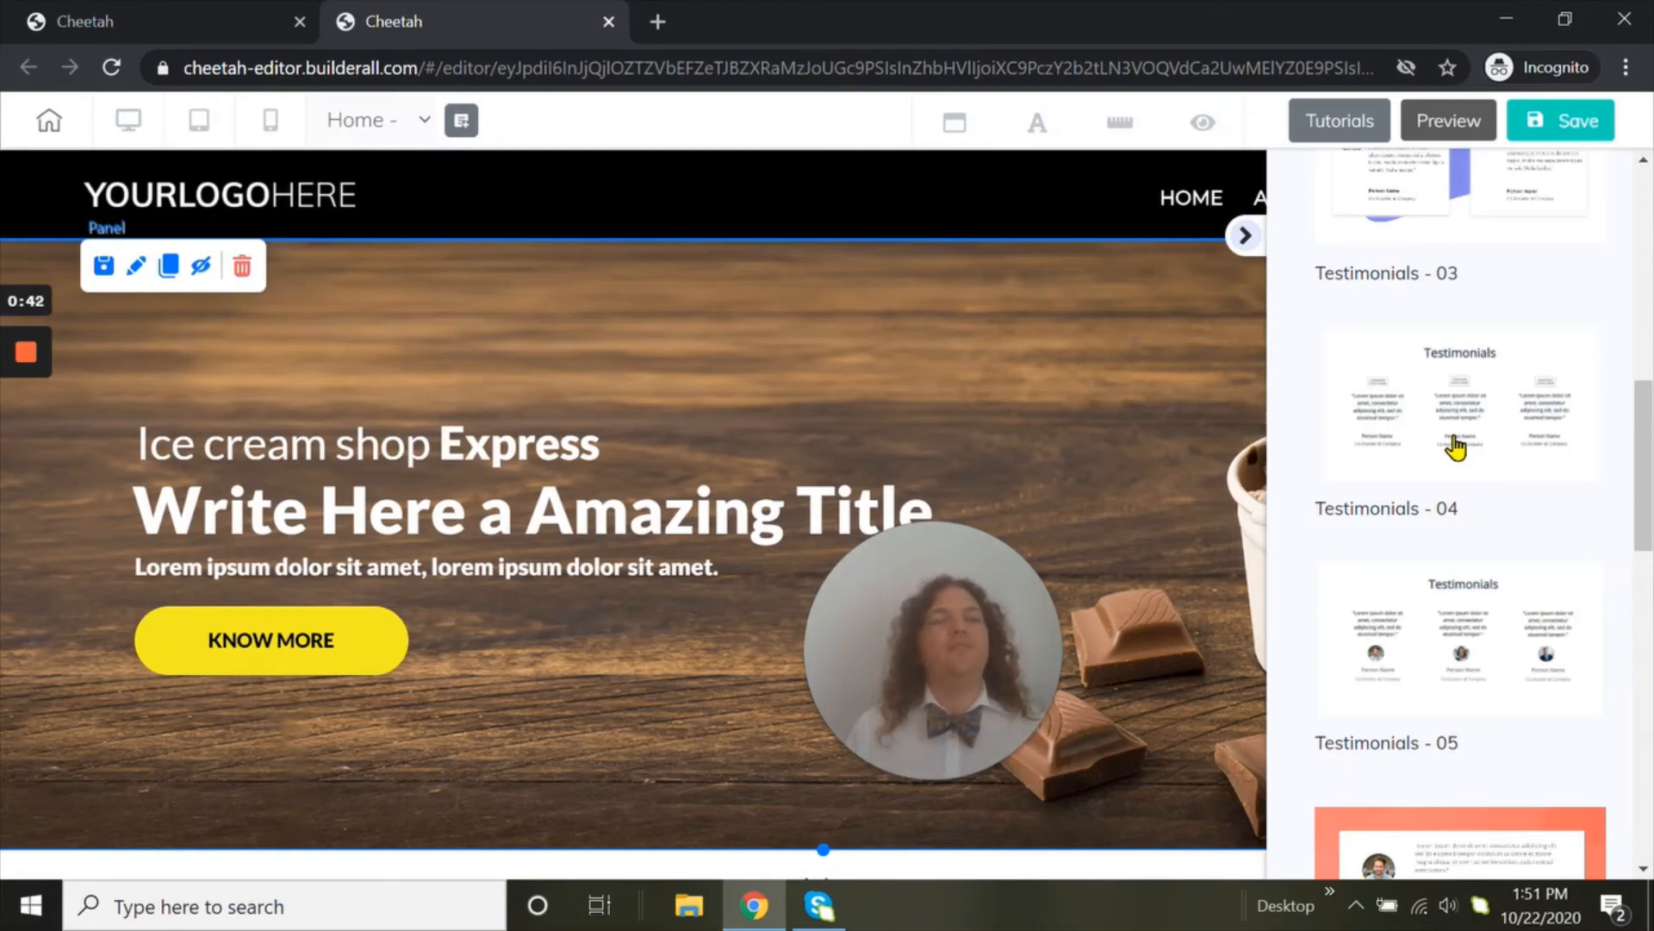
{"action": "left_click", "coordinate": [1456, 446]}
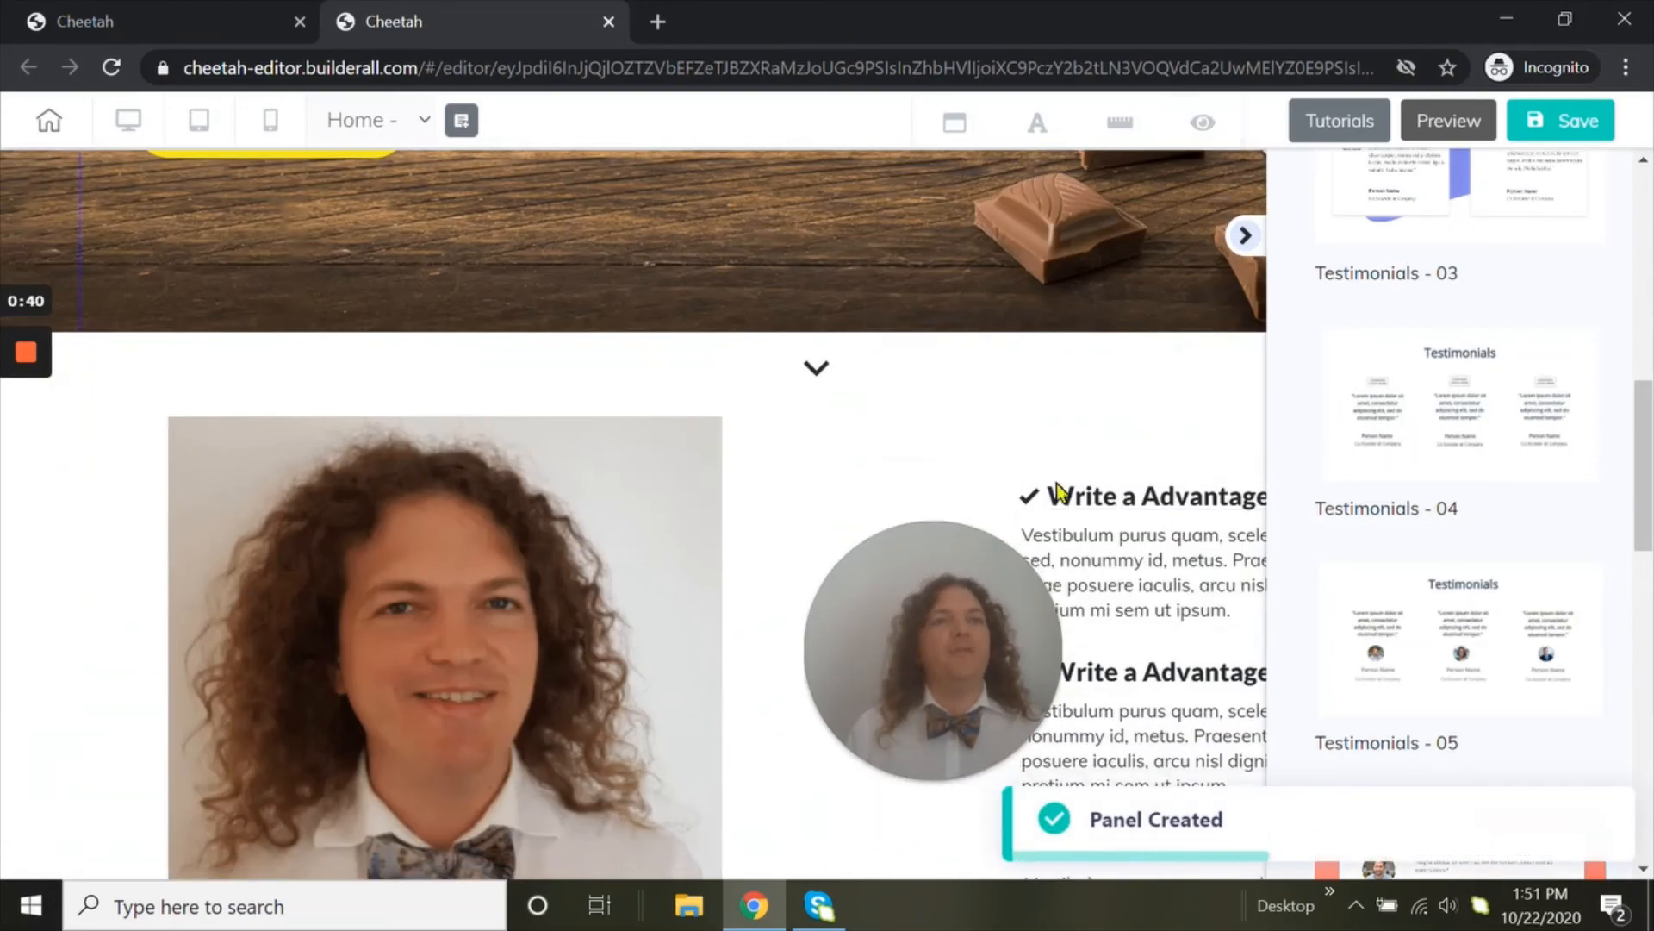
Look through the rest of the page, selecting the company benefits panel on the way, to locate the added Testimonials panel
{"action": "scroll", "coordinate": [1546, 424], "scroll_direction": "down", "scroll_amount": 15}
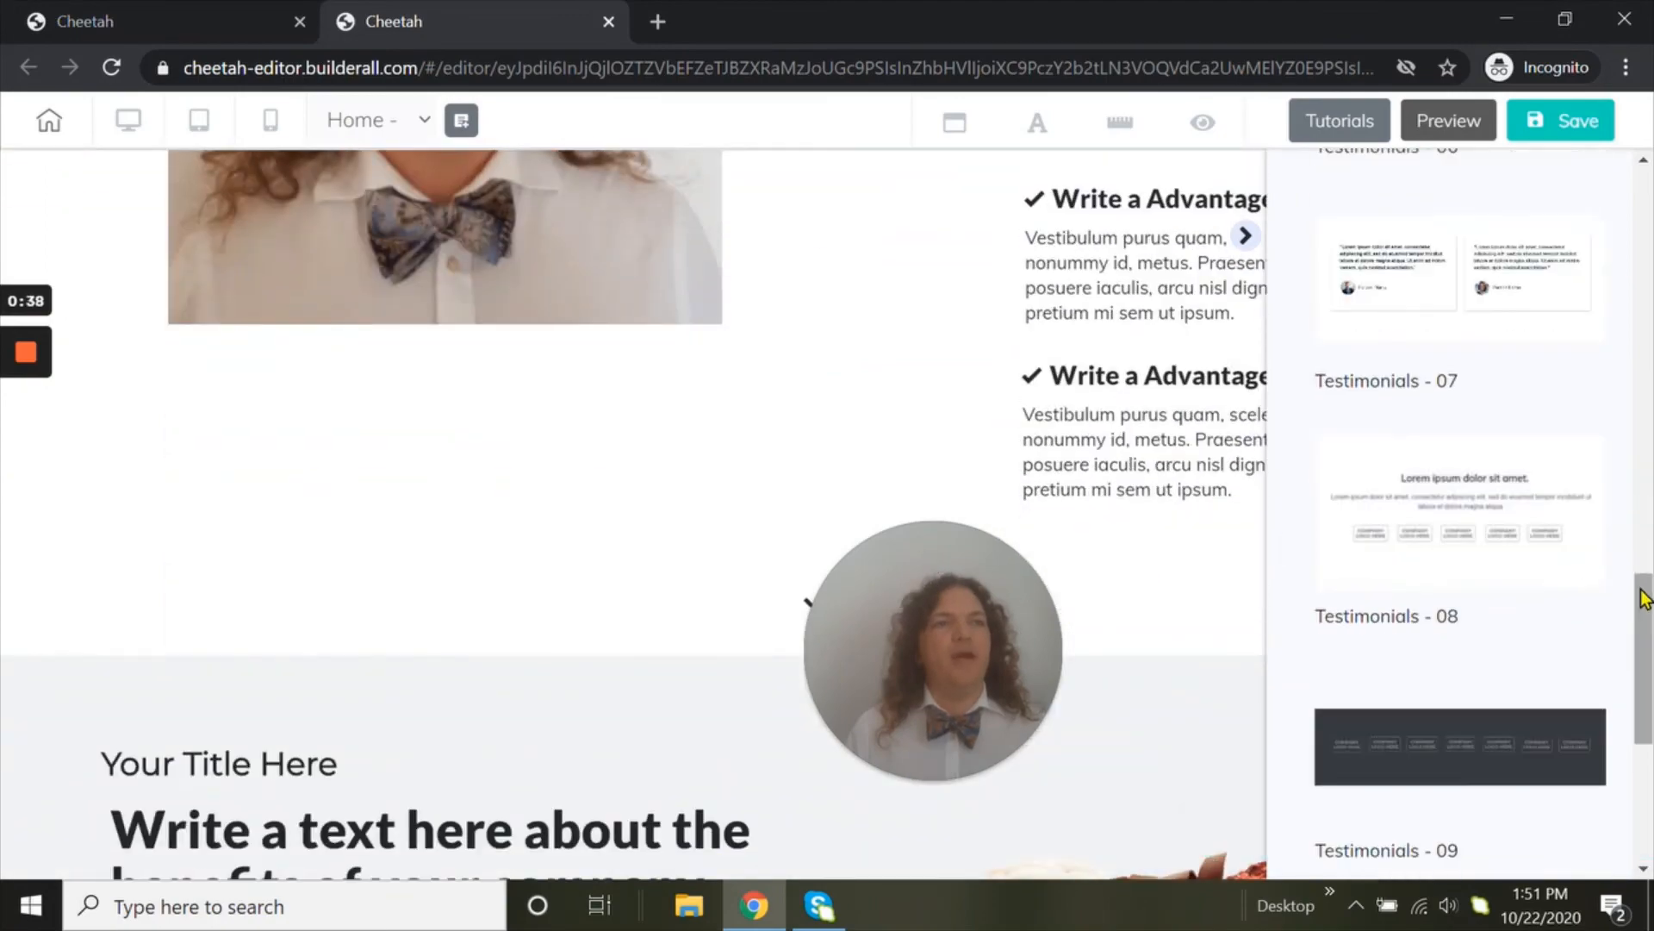
{"action": "scroll", "coordinate": [373, 709], "scroll_direction": "down", "scroll_amount": 4}
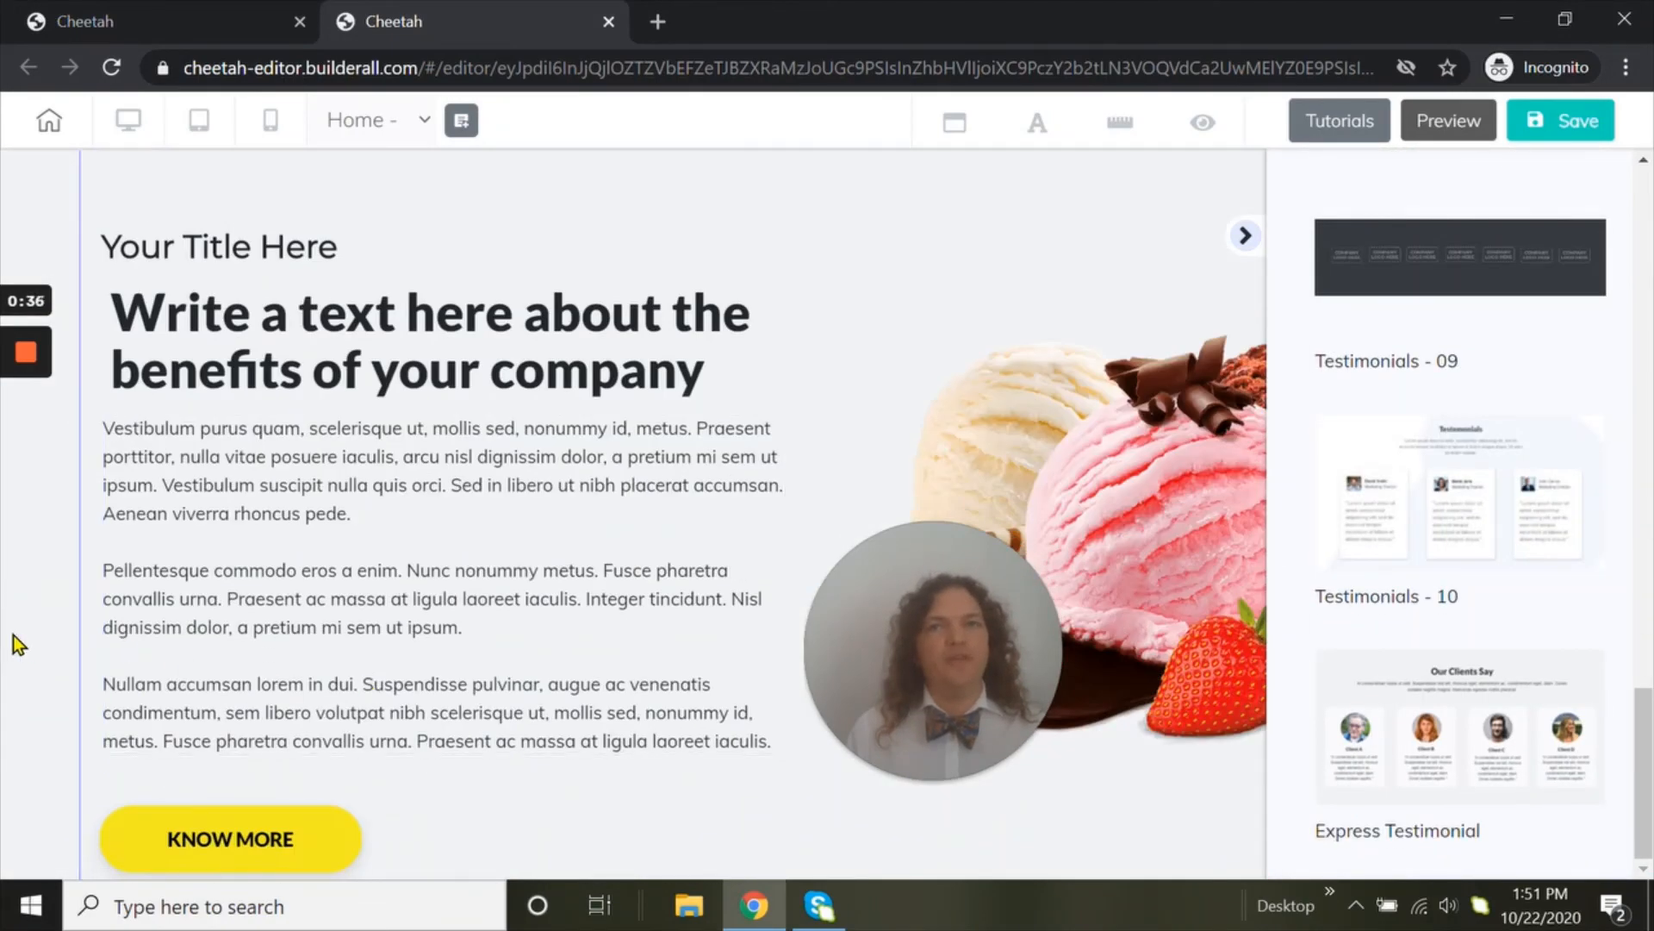
{"action": "left_click", "coordinate": [19, 645]}
{"action": "scroll", "coordinate": [60, 632], "scroll_direction": "up", "scroll_amount": 3}
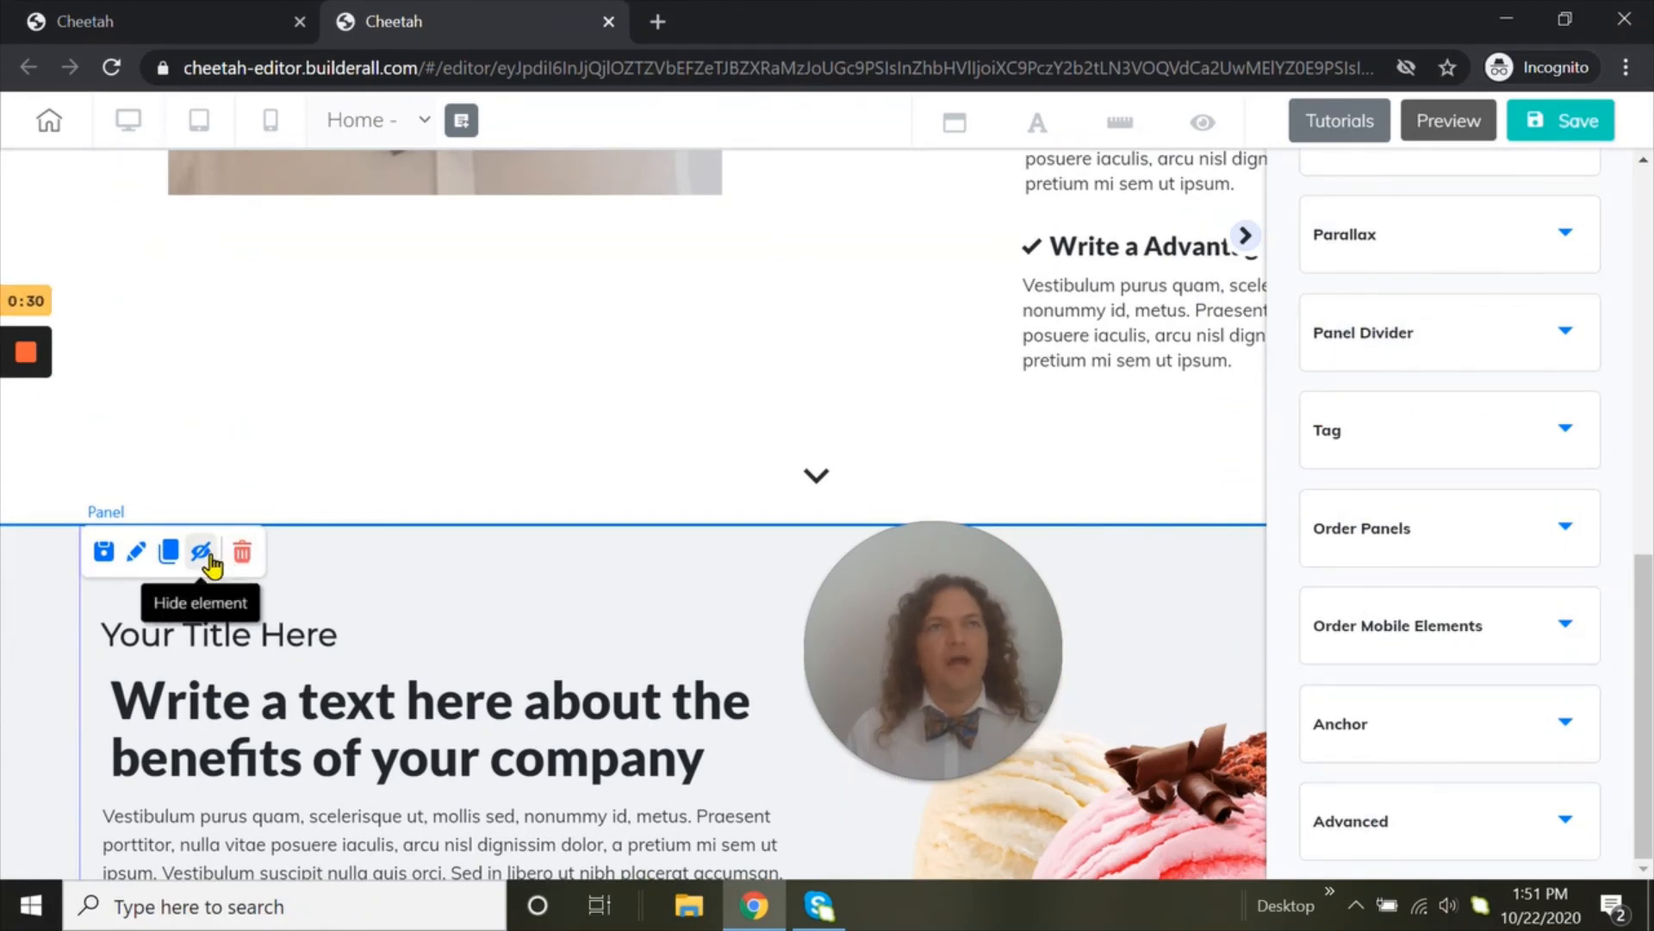
{"action": "scroll", "coordinate": [86, 717], "scroll_direction": "down", "scroll_amount": 3}
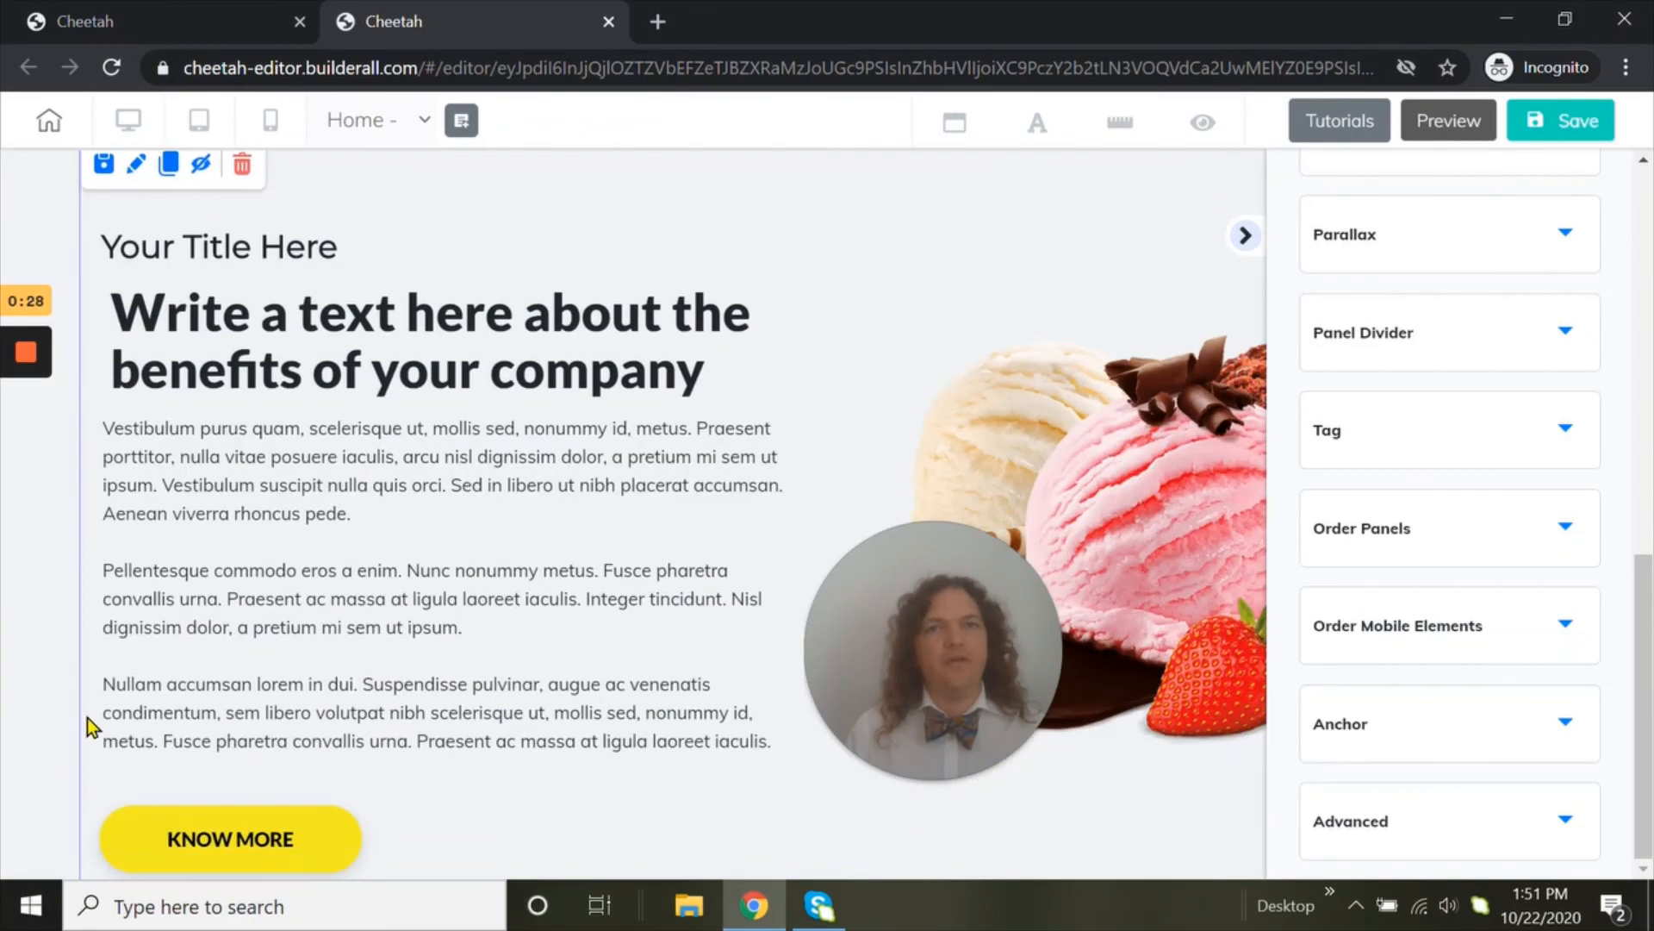
{"action": "scroll", "coordinate": [86, 717], "scroll_direction": "down", "scroll_amount": 20}
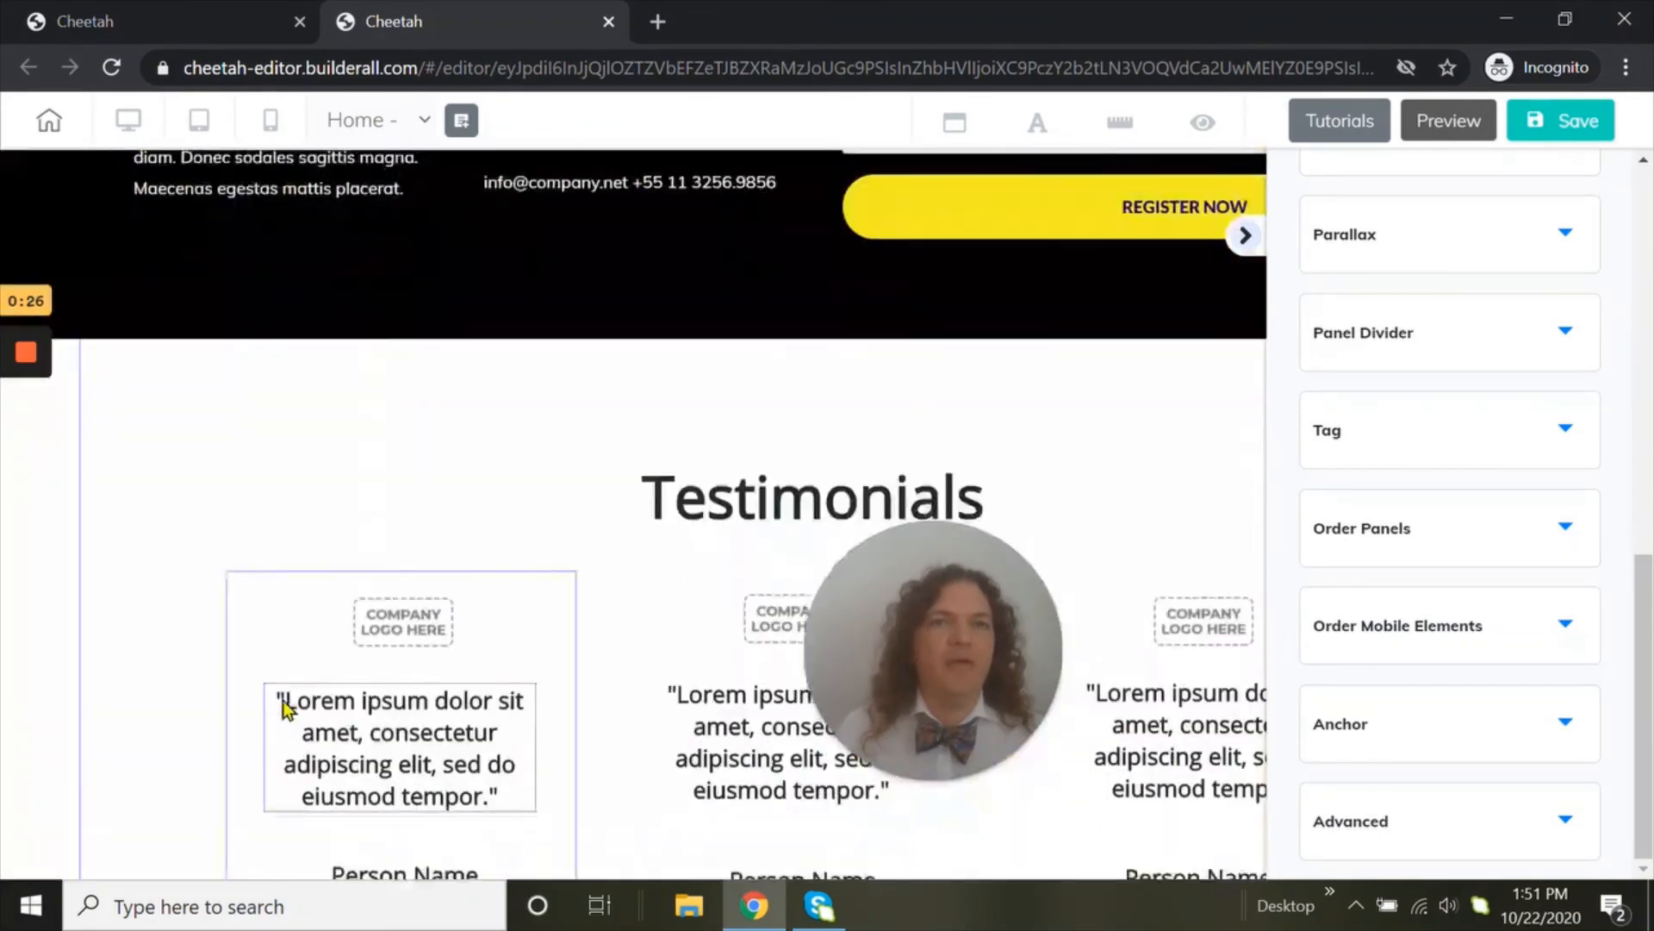
Show the panel order options for the added Testimonials panel and try to apply a move
{"action": "scroll", "coordinate": [287, 708], "scroll_direction": "down", "scroll_amount": 2}
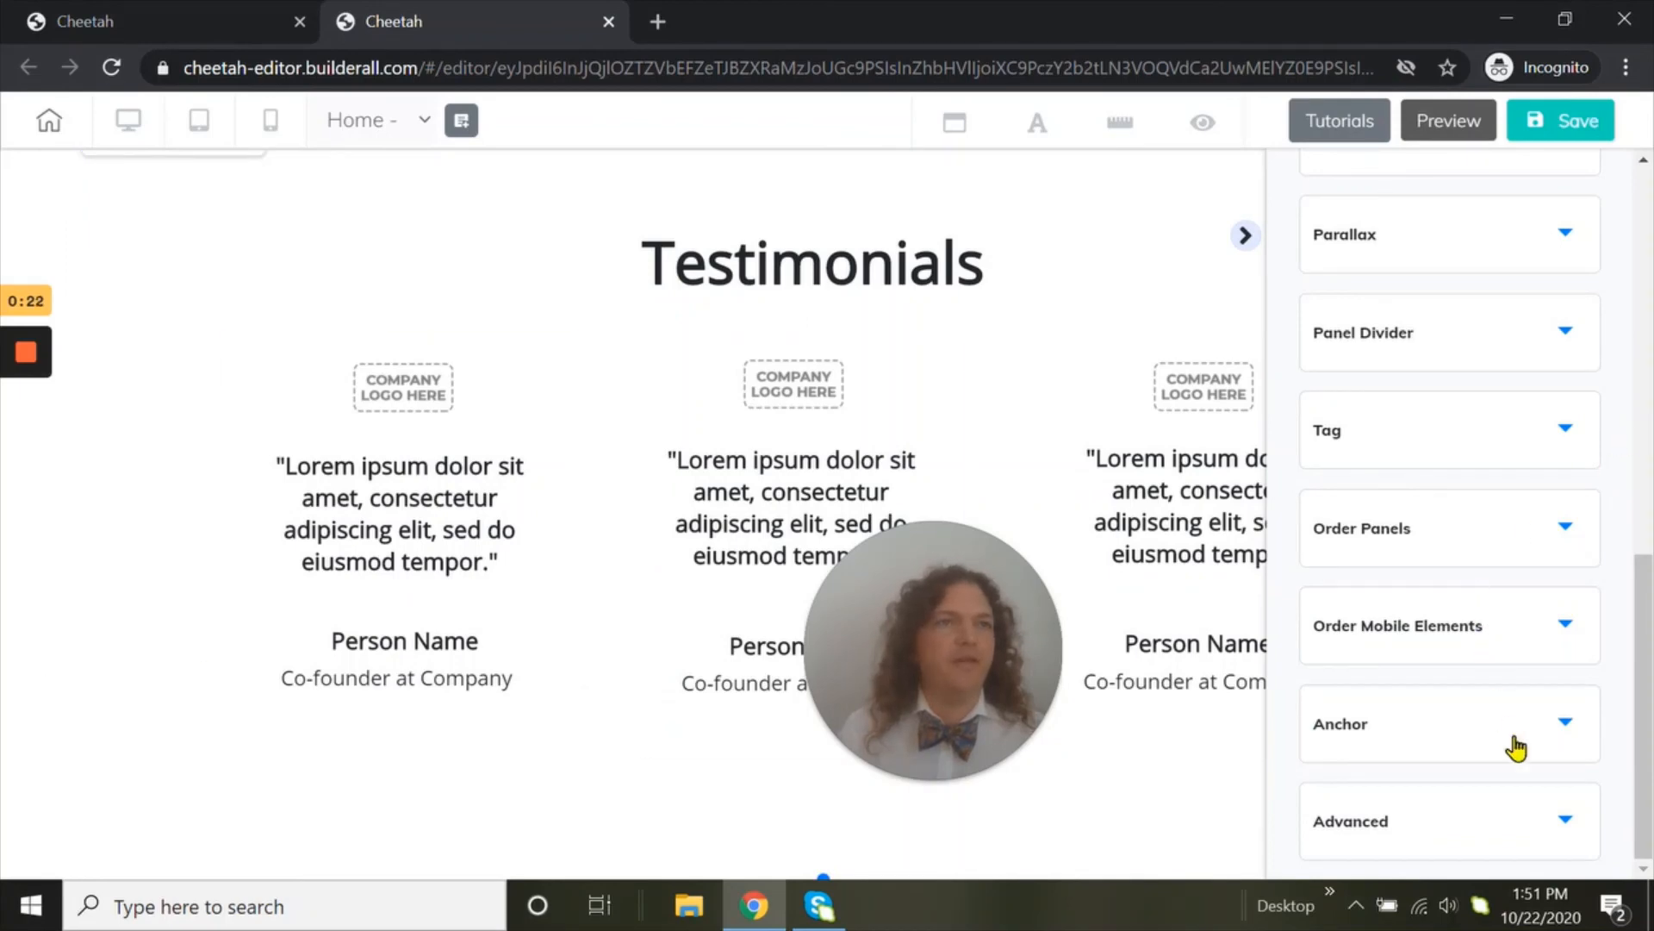
{"action": "scroll", "coordinate": [1523, 677], "scroll_direction": "up", "scroll_amount": 2}
{"action": "left_click", "coordinate": [1527, 667]}
{"action": "scroll", "coordinate": [1529, 685], "scroll_direction": "down", "scroll_amount": 5}
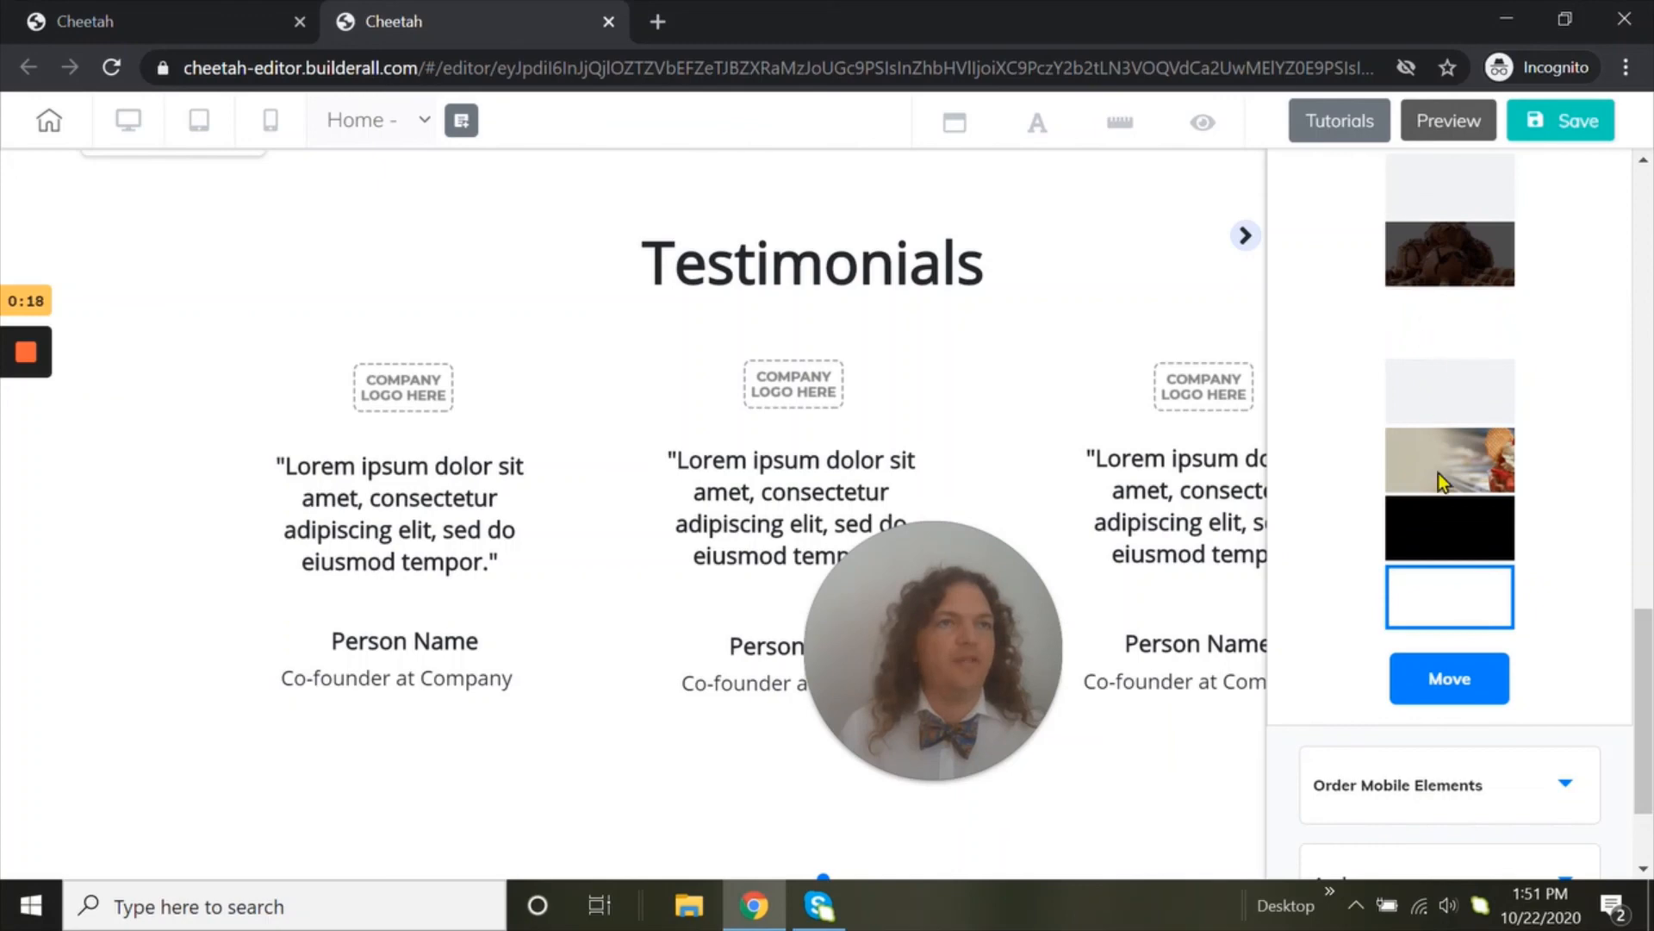
{"action": "left_click", "coordinate": [1440, 677]}
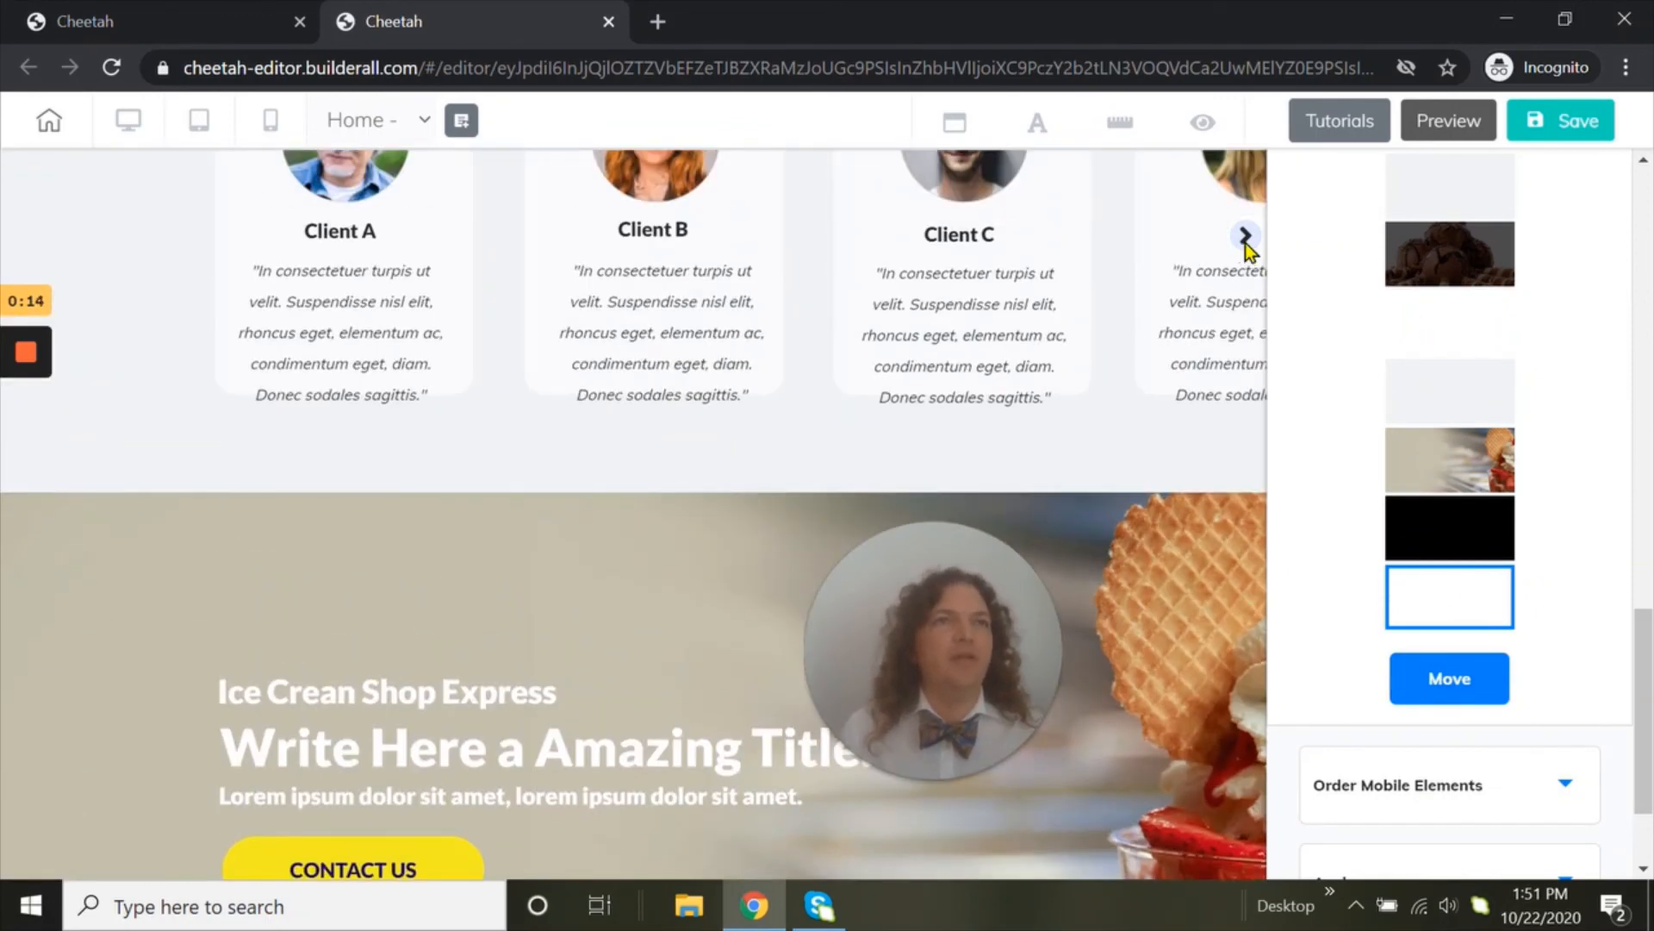
Add the rounded green Register now button from the Button elements to the heading area of the Our Clients Say section
{"action": "left_click", "coordinate": [1244, 236]}
{"action": "scroll", "coordinate": [1623, 396], "scroll_direction": "up", "scroll_amount": 4}
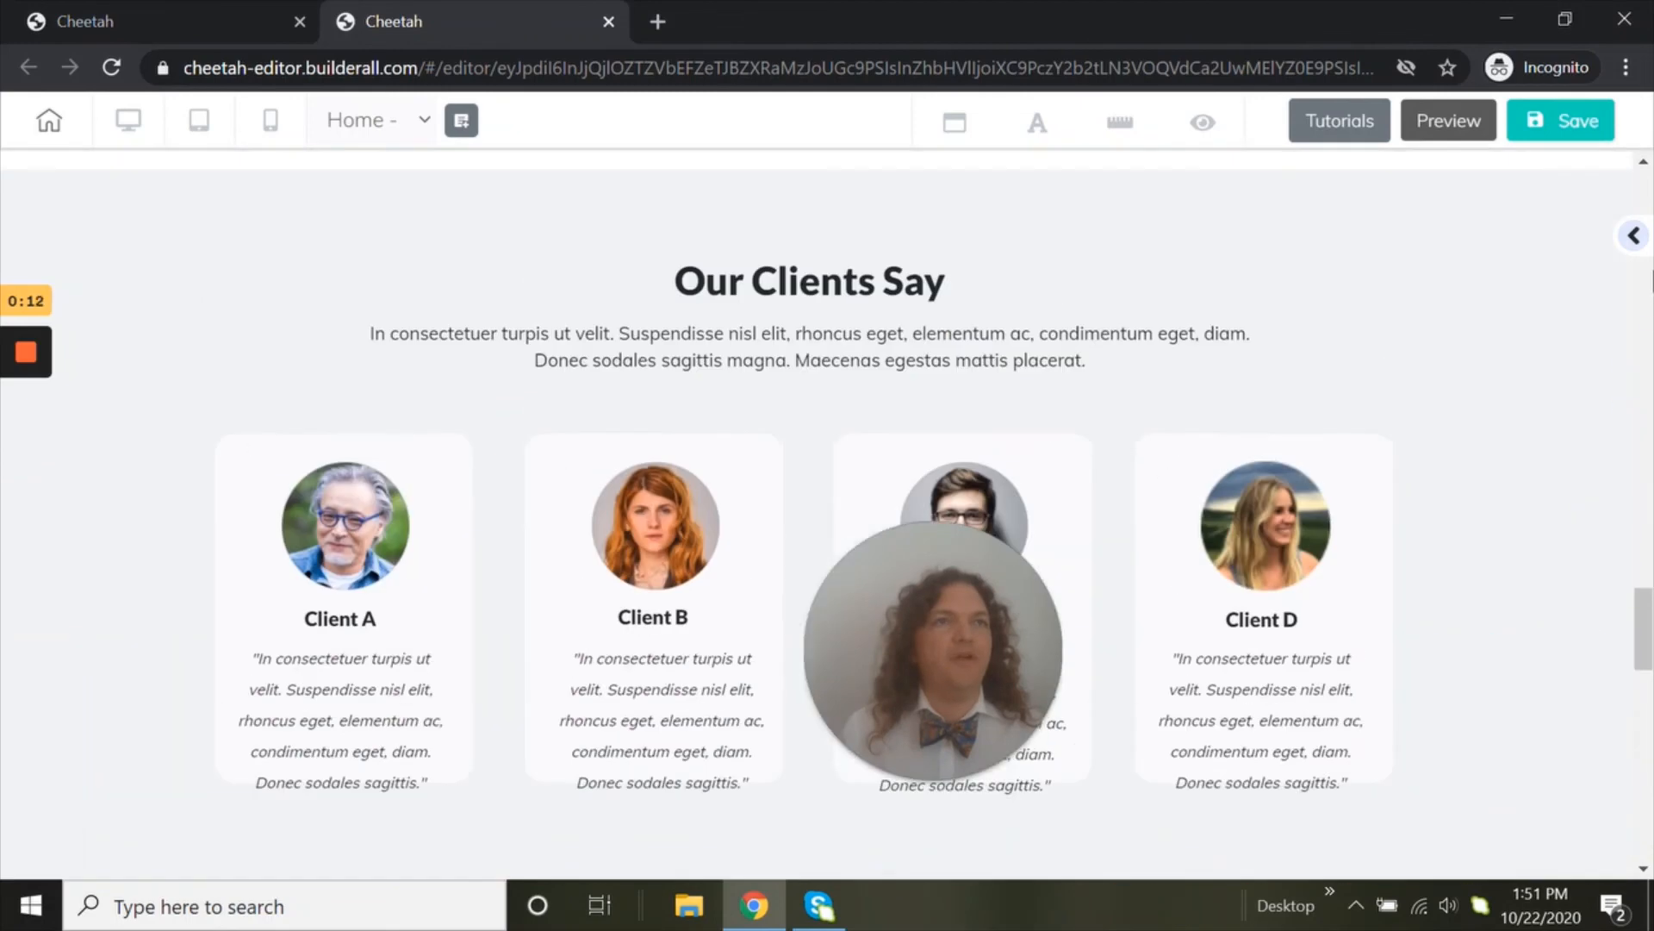
{"action": "left_click", "coordinate": [1634, 245]}
{"action": "scroll", "coordinate": [1471, 301], "scroll_direction": "up", "scroll_amount": 10}
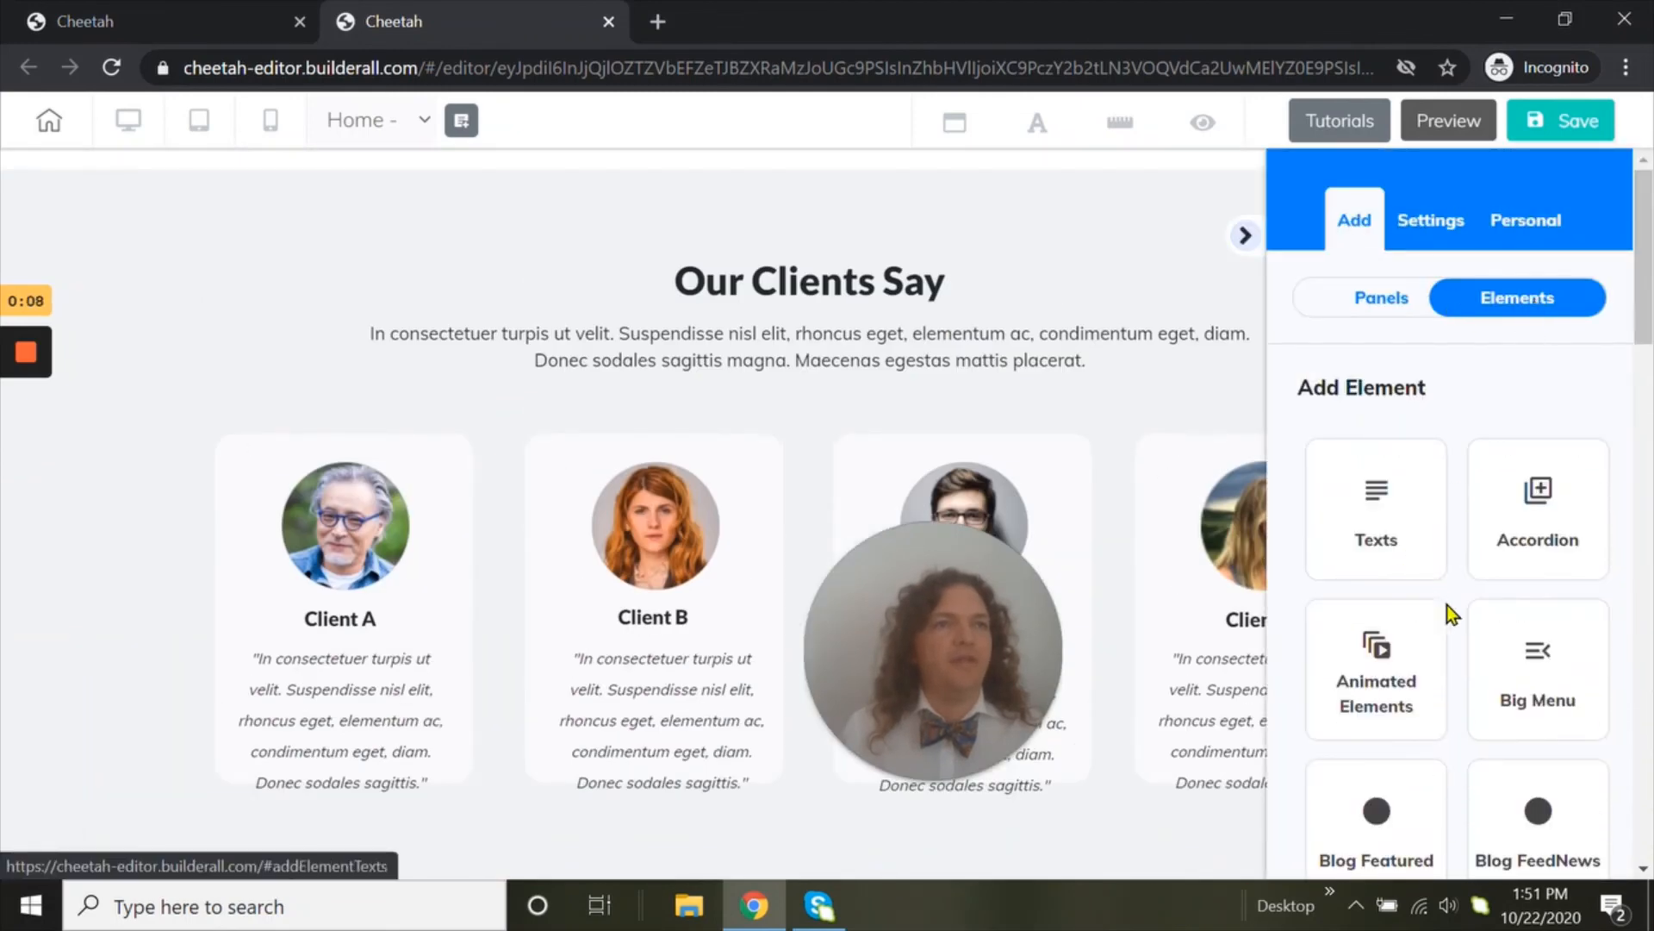
{"action": "scroll", "coordinate": [1451, 612], "scroll_direction": "down", "scroll_amount": 12}
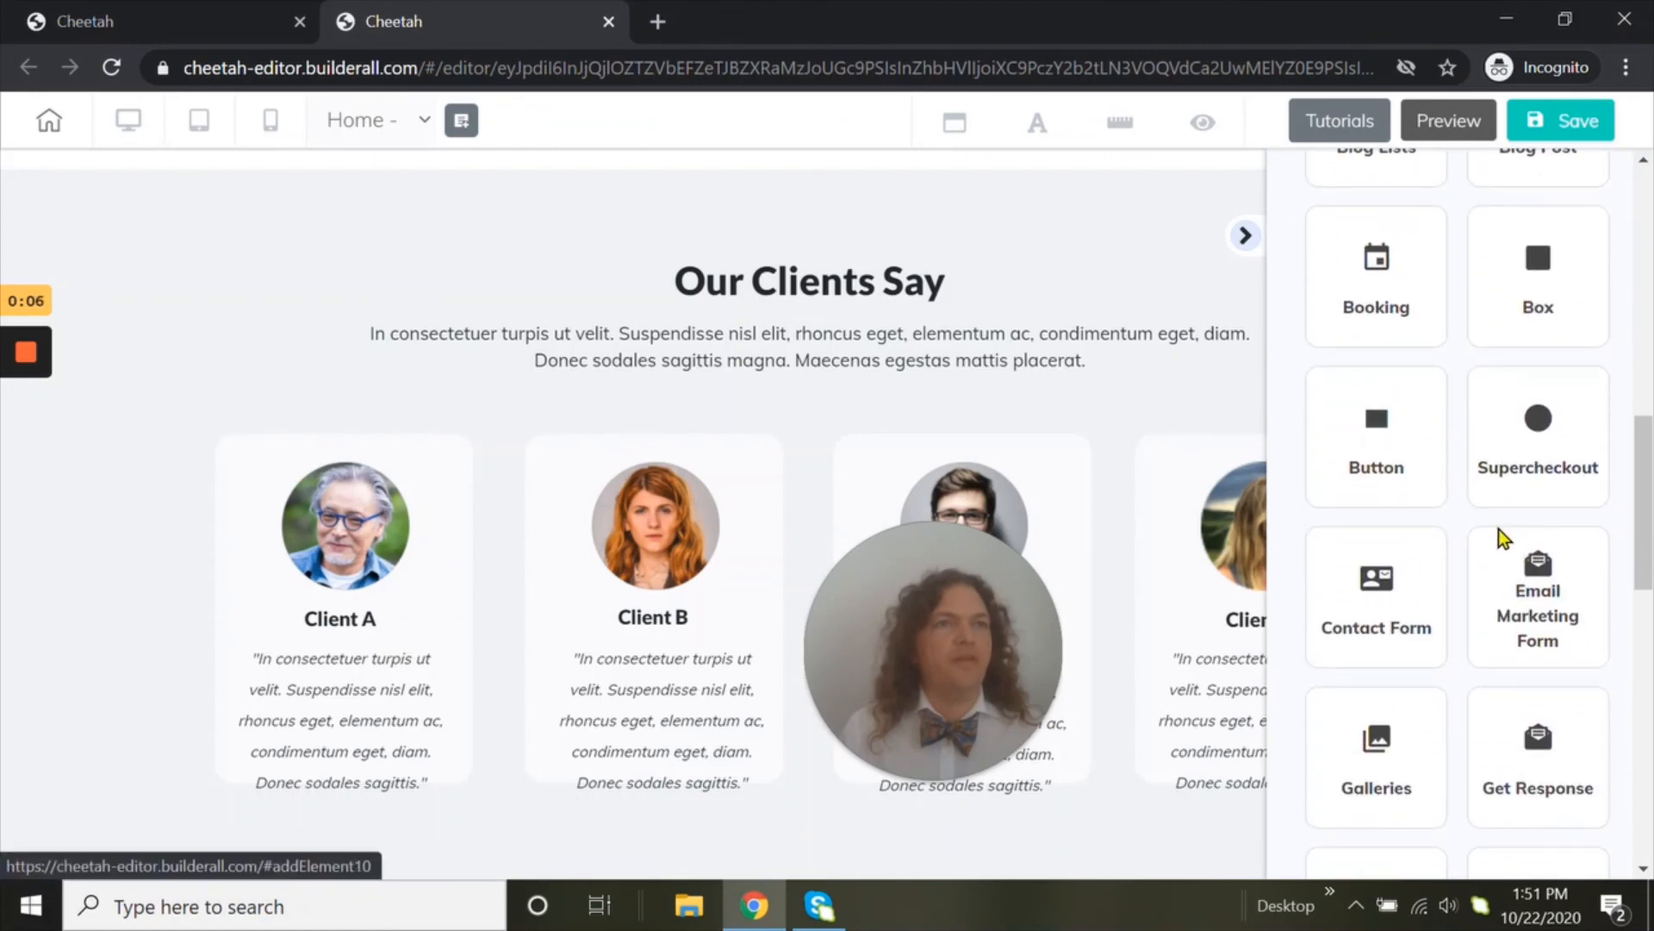
{"action": "left_click", "coordinate": [1392, 470]}
{"action": "scroll", "coordinate": [1496, 632], "scroll_direction": "down", "scroll_amount": 3}
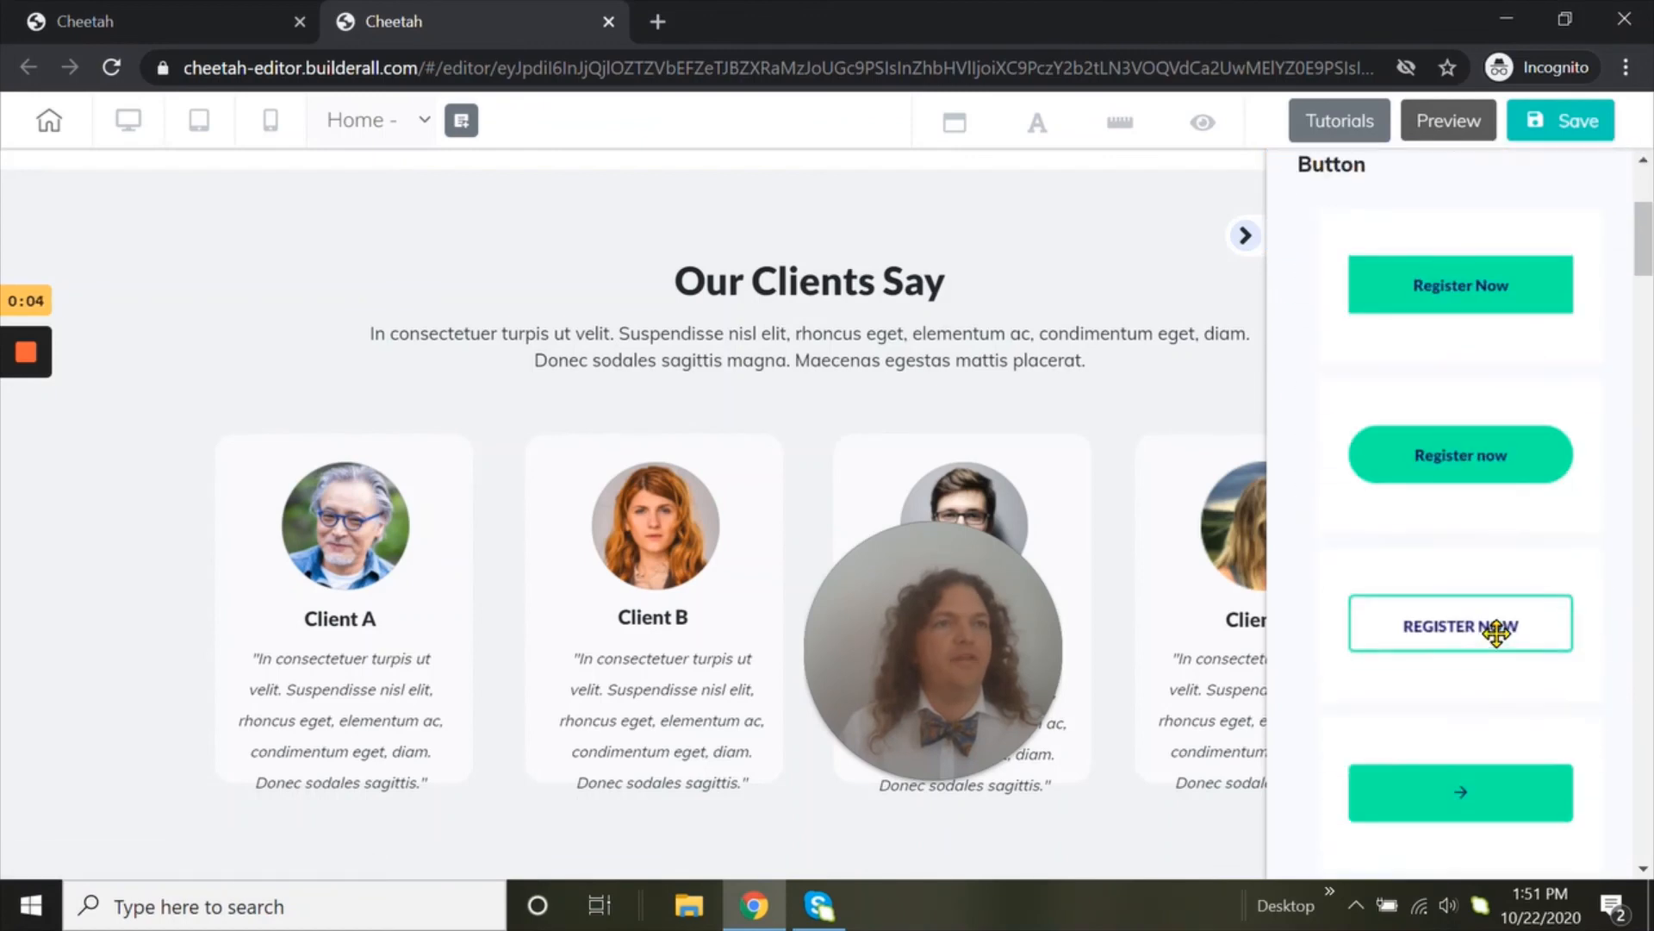
{"action": "scroll", "coordinate": [1497, 632], "scroll_direction": "down", "scroll_amount": 1}
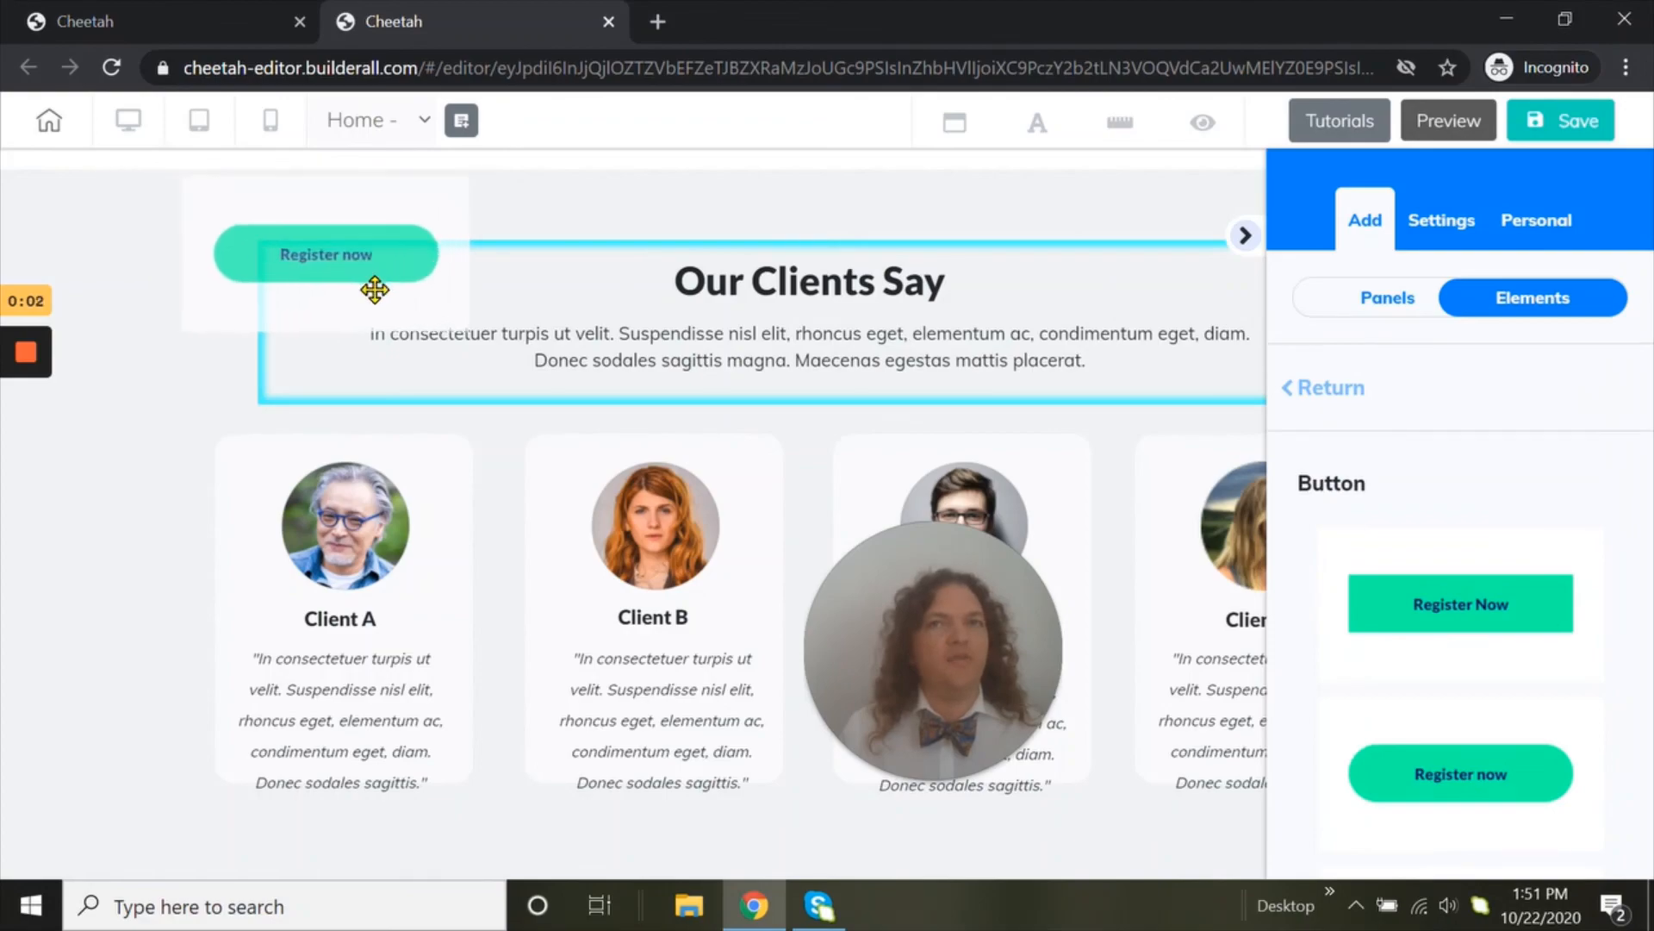